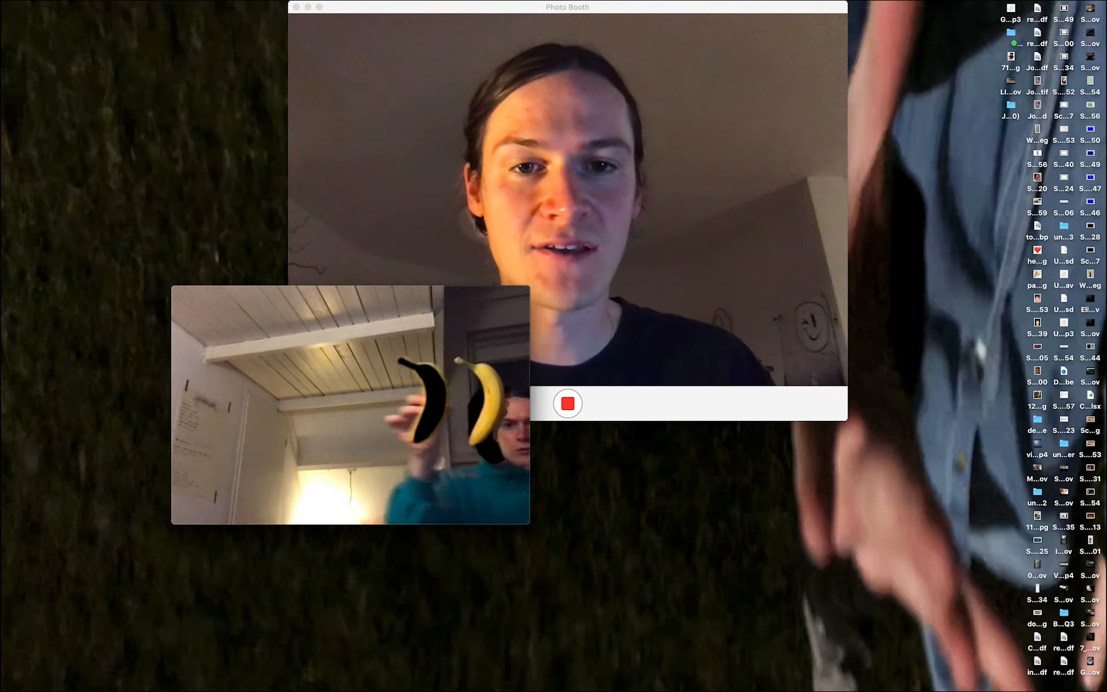
Watch the finished example clip banana.mov and close its player window.
{"action": "mouse_move", "coordinate": [511, 312]}
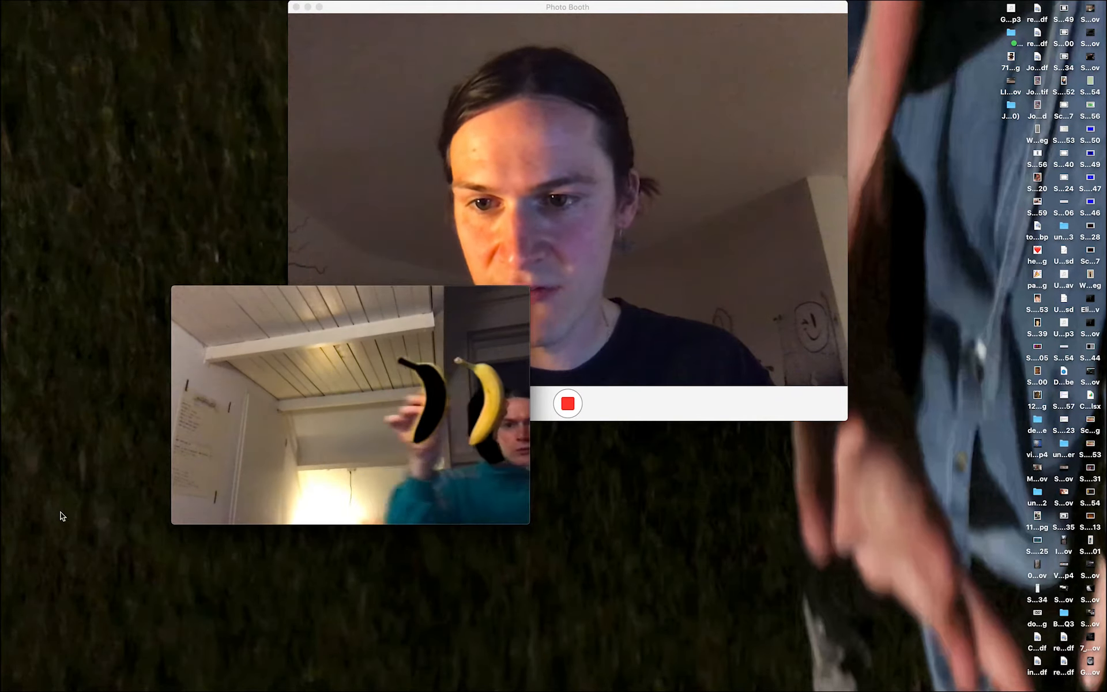
{"action": "mouse_move", "coordinate": [441, 379]}
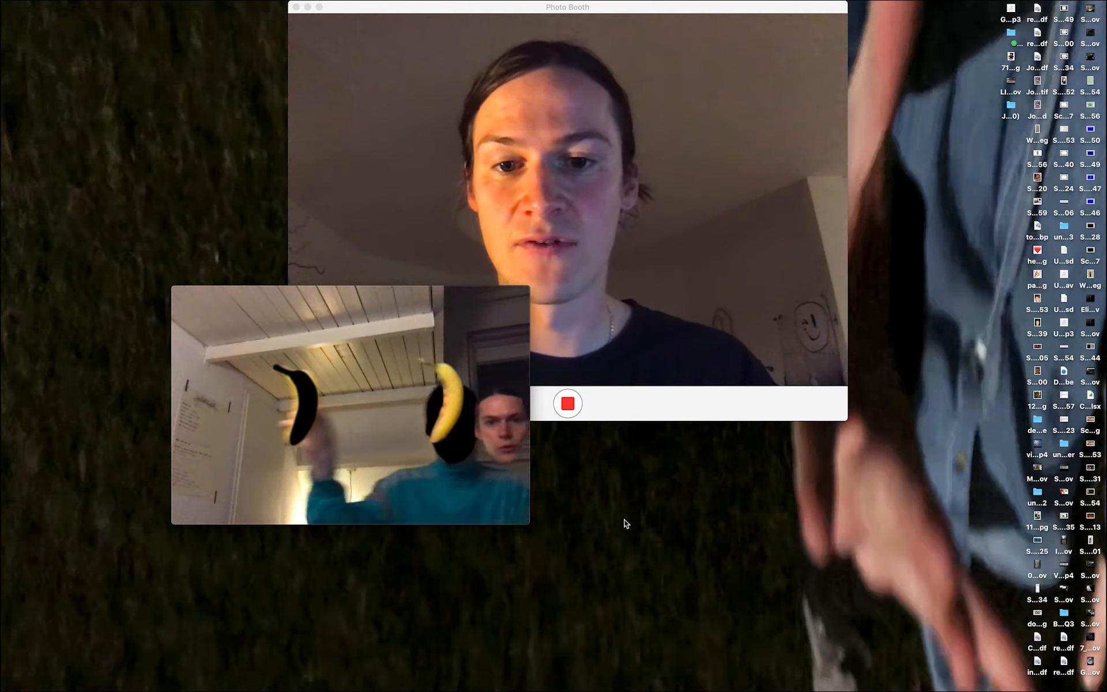
{"action": "left_click", "coordinate": [419, 380]}
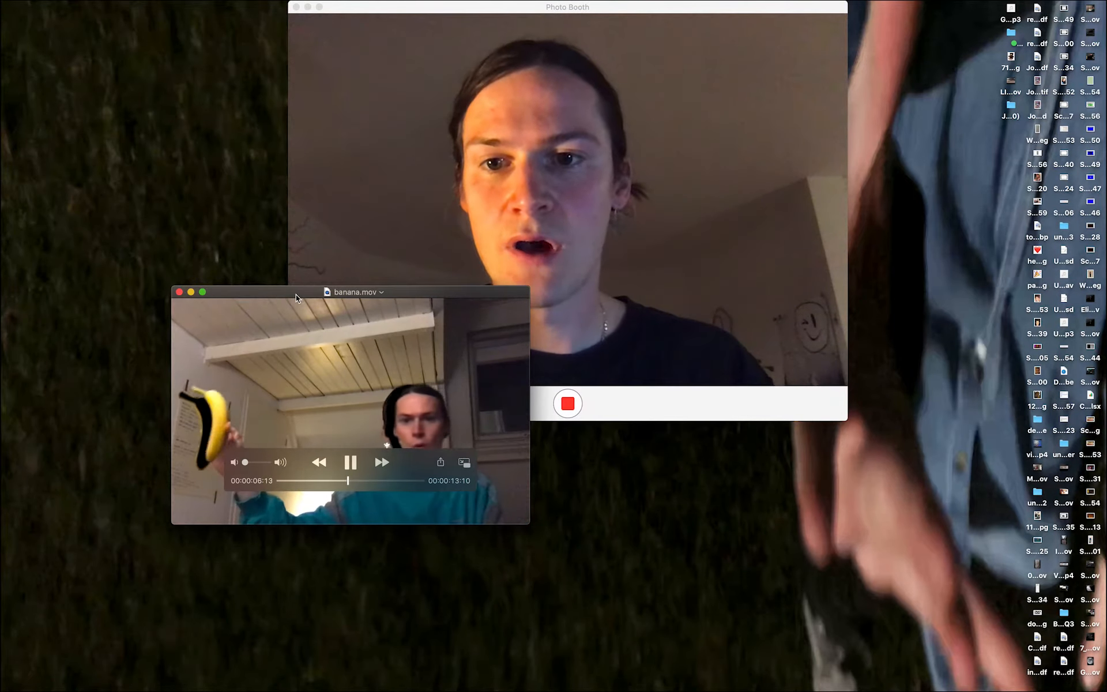
{"action": "left_click", "coordinate": [179, 292]}
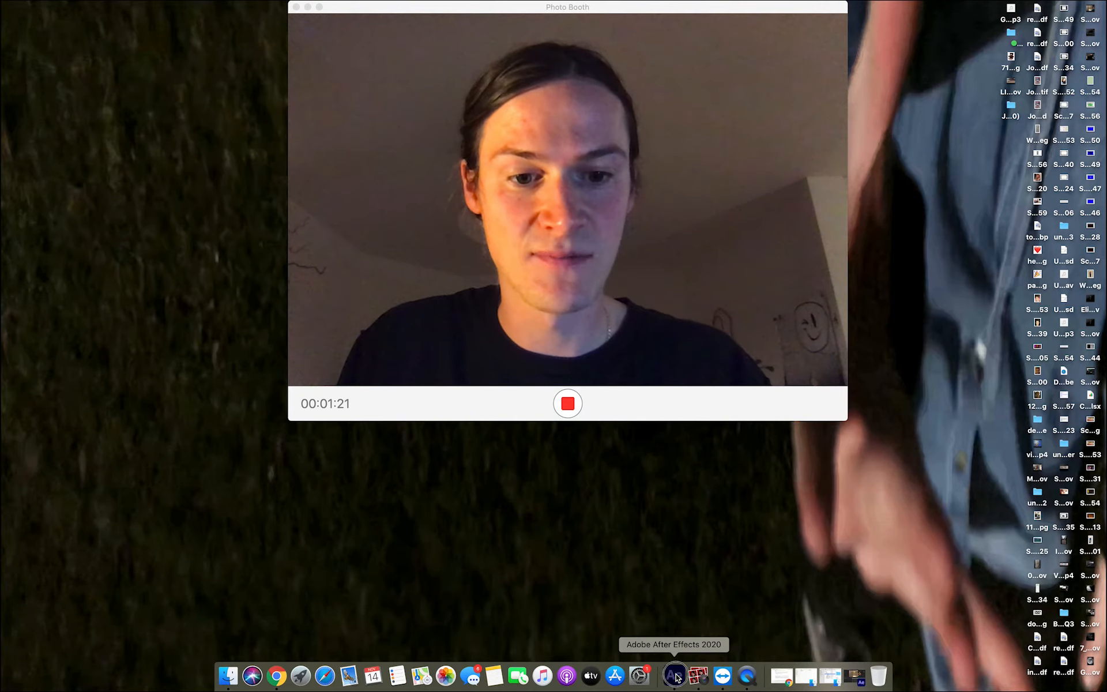
Switch to After Effects and select the movie layers in turn to examine the masks on each.
{"action": "left_click", "coordinate": [676, 675]}
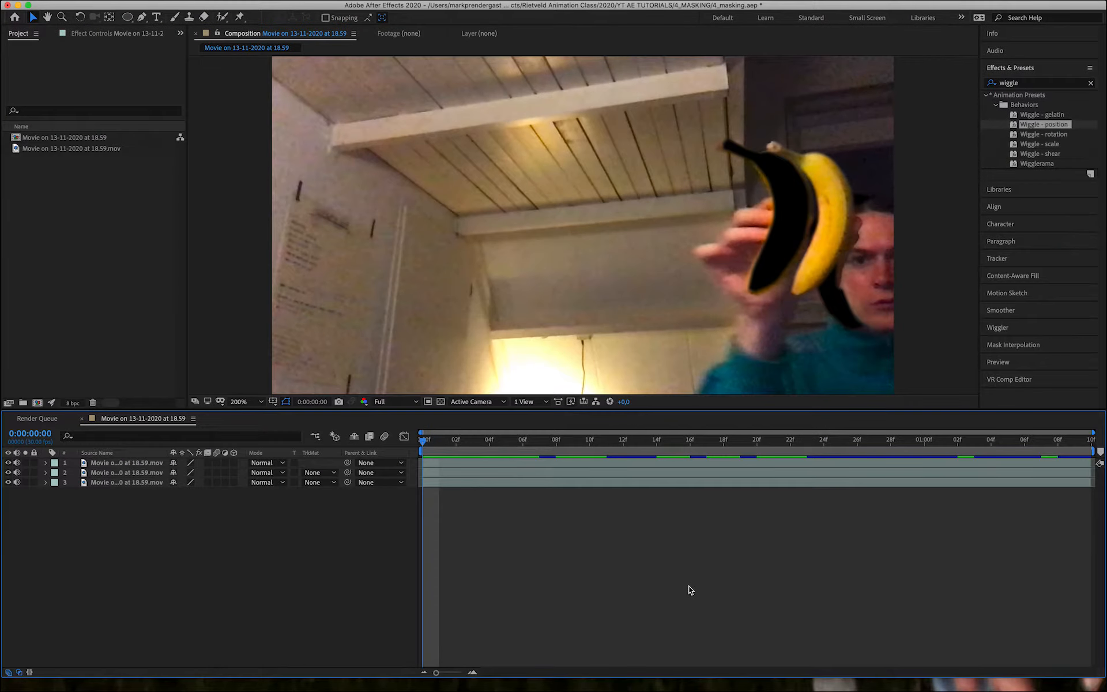
{"action": "left_click", "coordinate": [116, 472]}
{"action": "left_click", "coordinate": [115, 483]}
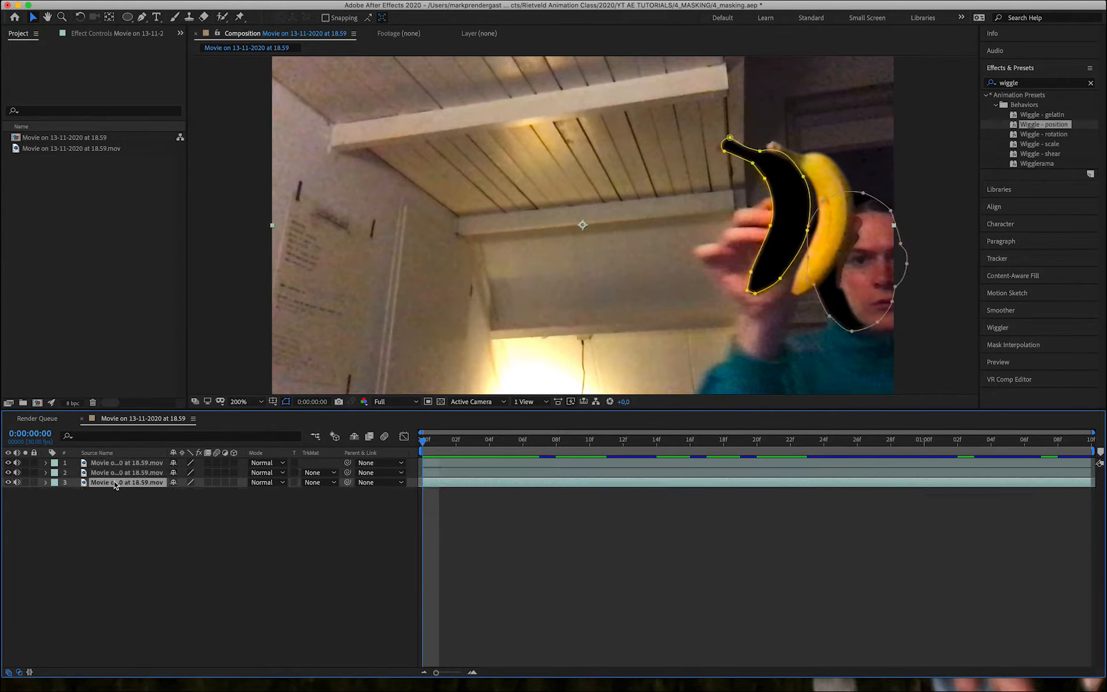
{"action": "left_click", "coordinate": [124, 464]}
{"action": "left_click", "coordinate": [124, 464]}
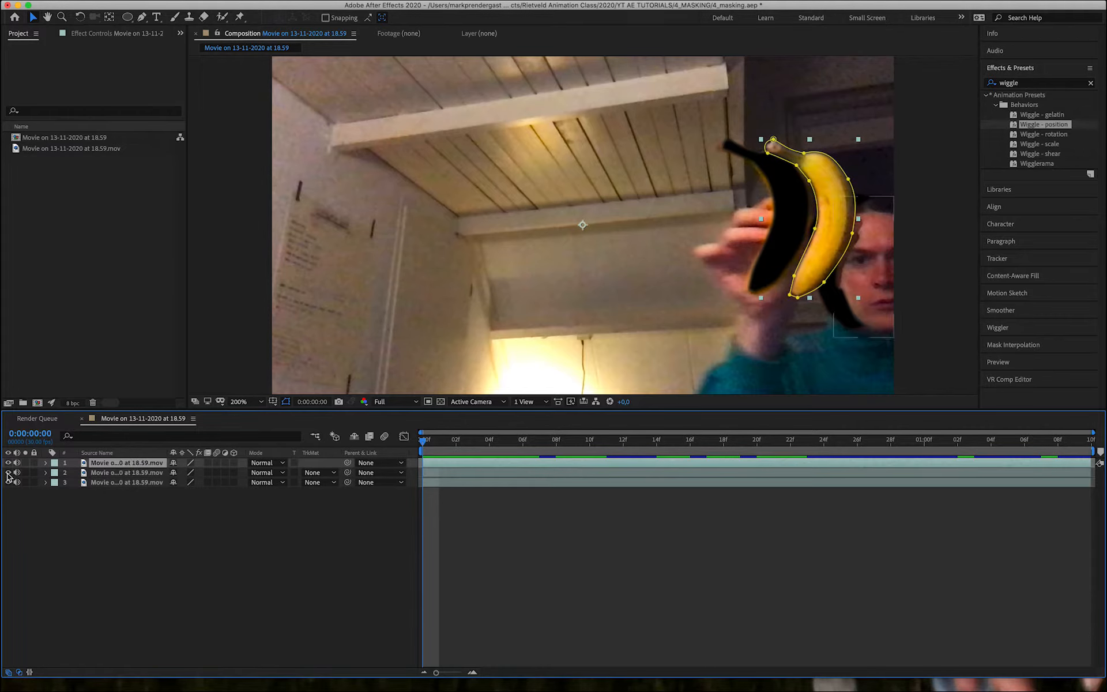
Hide layers 2 and 3 and preview the masked banana layer on its own.
{"action": "left_click_drag", "start_coordinate": [8, 473], "coordinate": [8, 482]}
{"action": "left_click", "coordinate": [398, 577]}
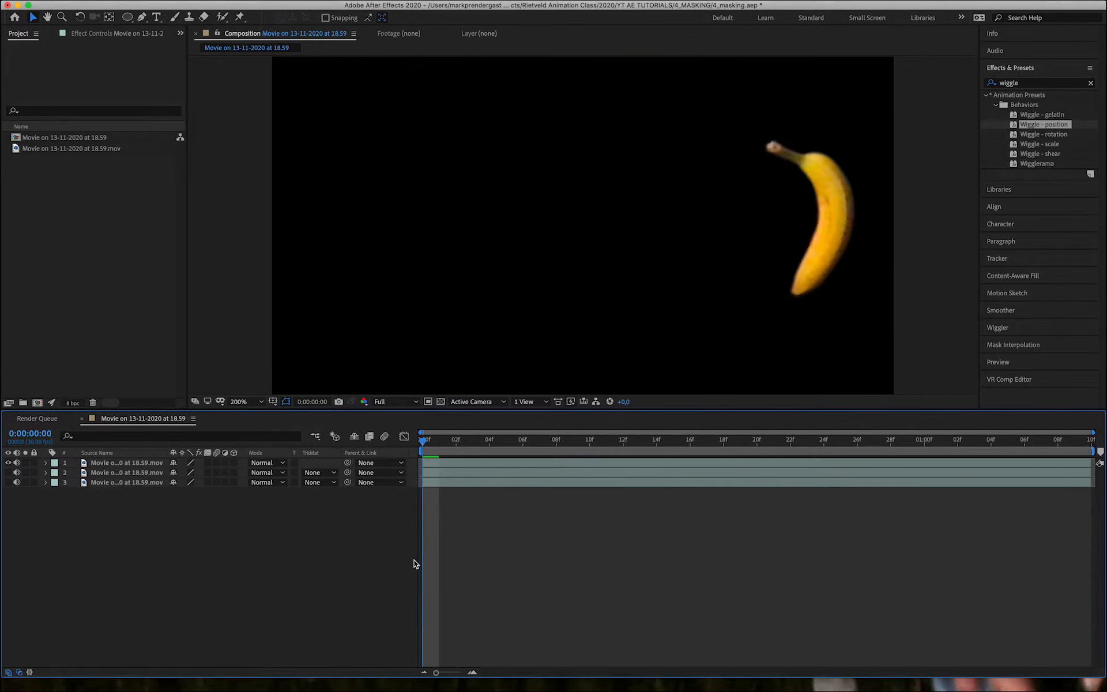
{"action": "key", "text": "space"}
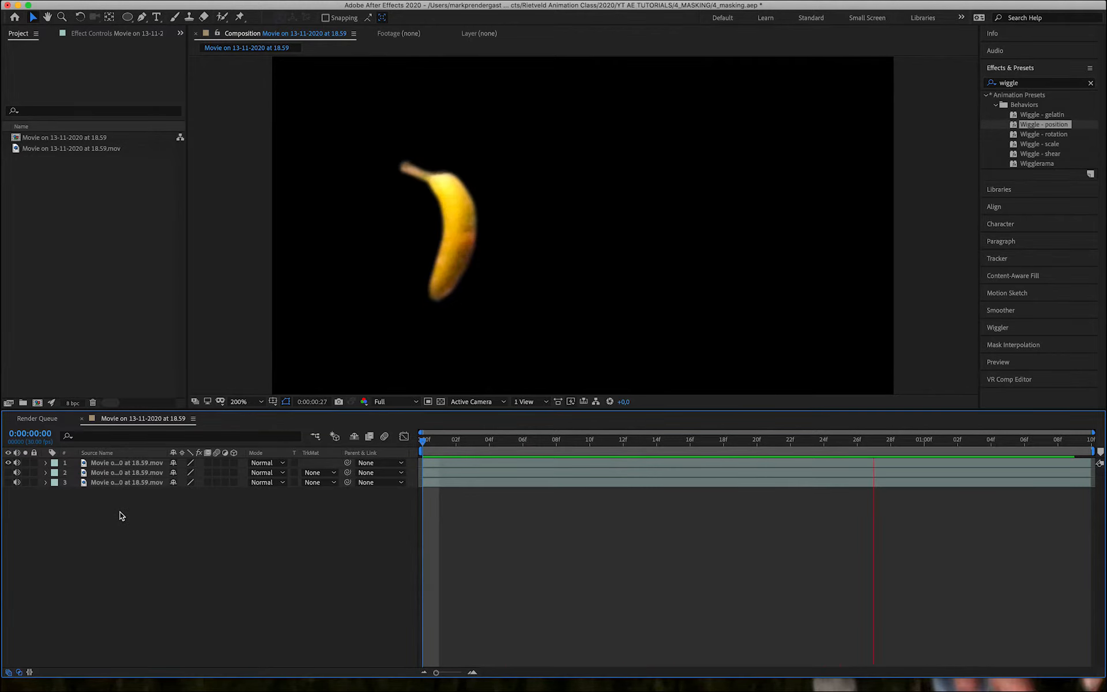
{"action": "key", "text": "space"}
Show only layer 2, the masked face, and preview it.
{"action": "left_click", "coordinate": [8, 463]}
{"action": "left_click", "coordinate": [8, 473]}
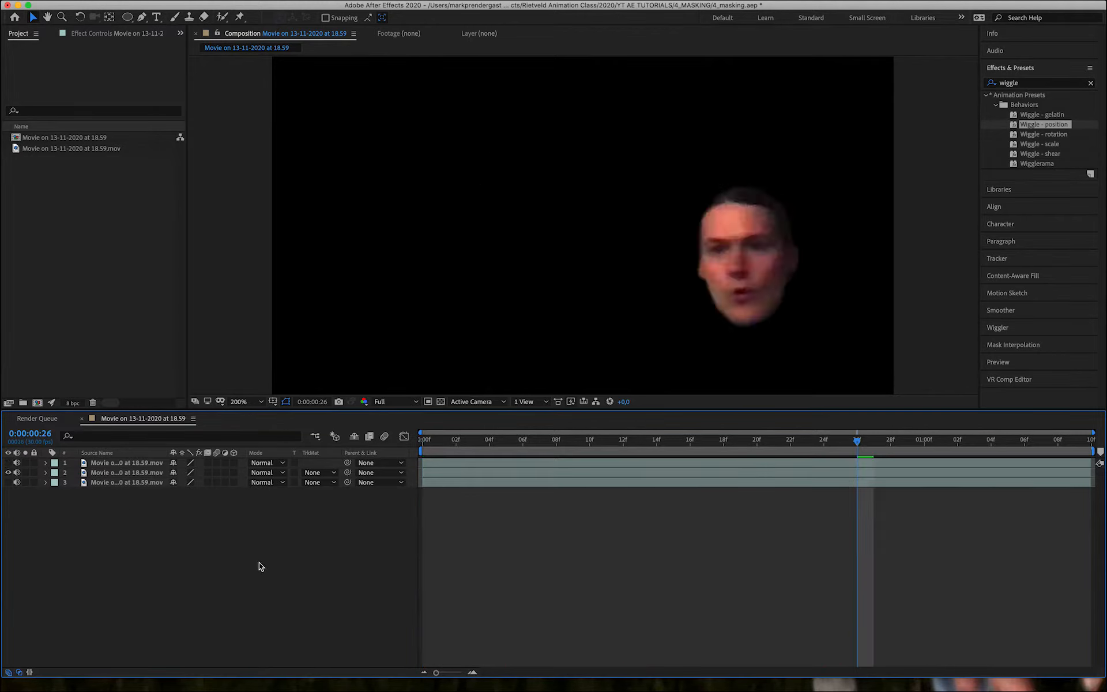
{"action": "key", "text": "space"}
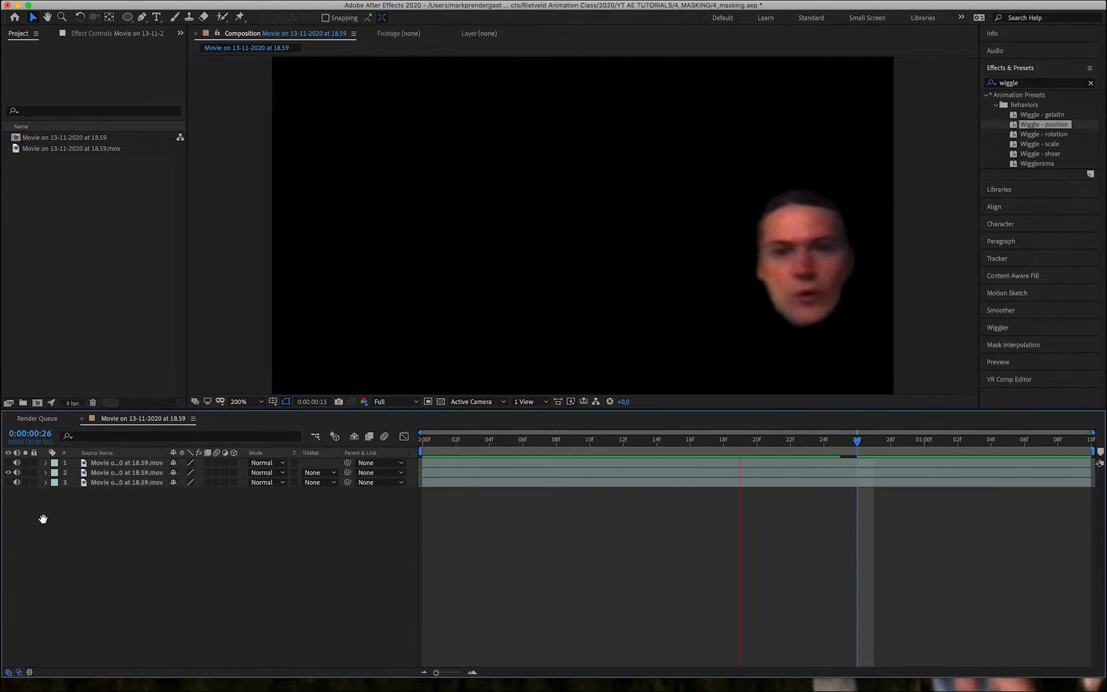
{"action": "key", "text": "space"}
Show only layer 3, the background with the banana and face cut out, and preview it.
{"action": "left_click", "coordinate": [8, 472]}
{"action": "left_click", "coordinate": [8, 482]}
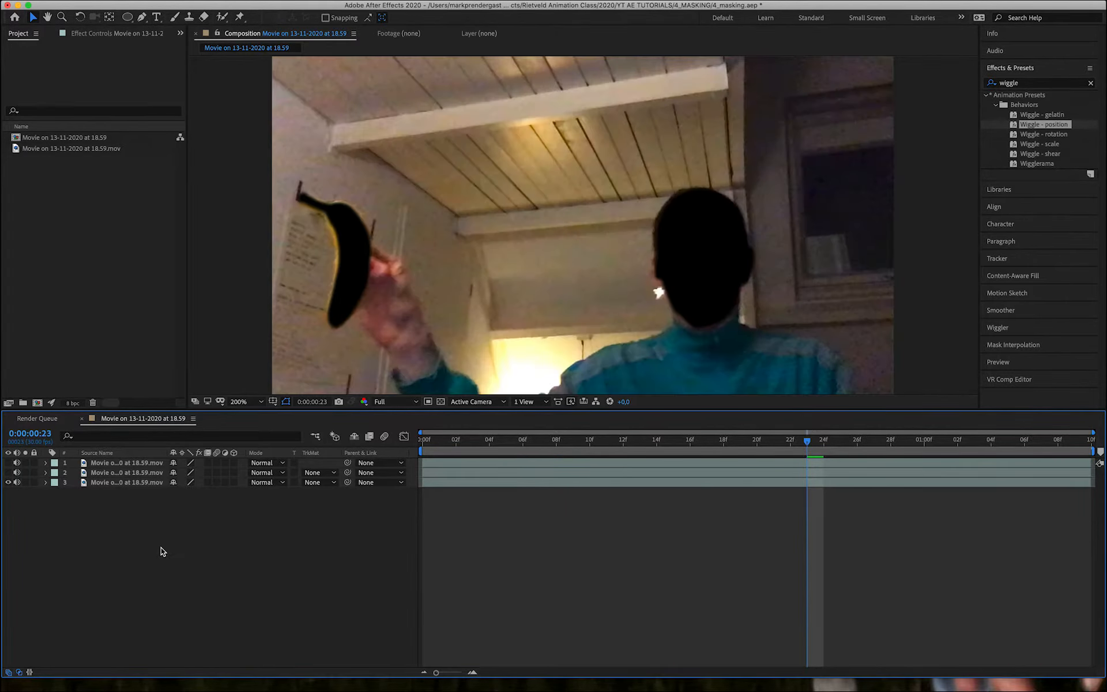
{"action": "key", "text": "space"}
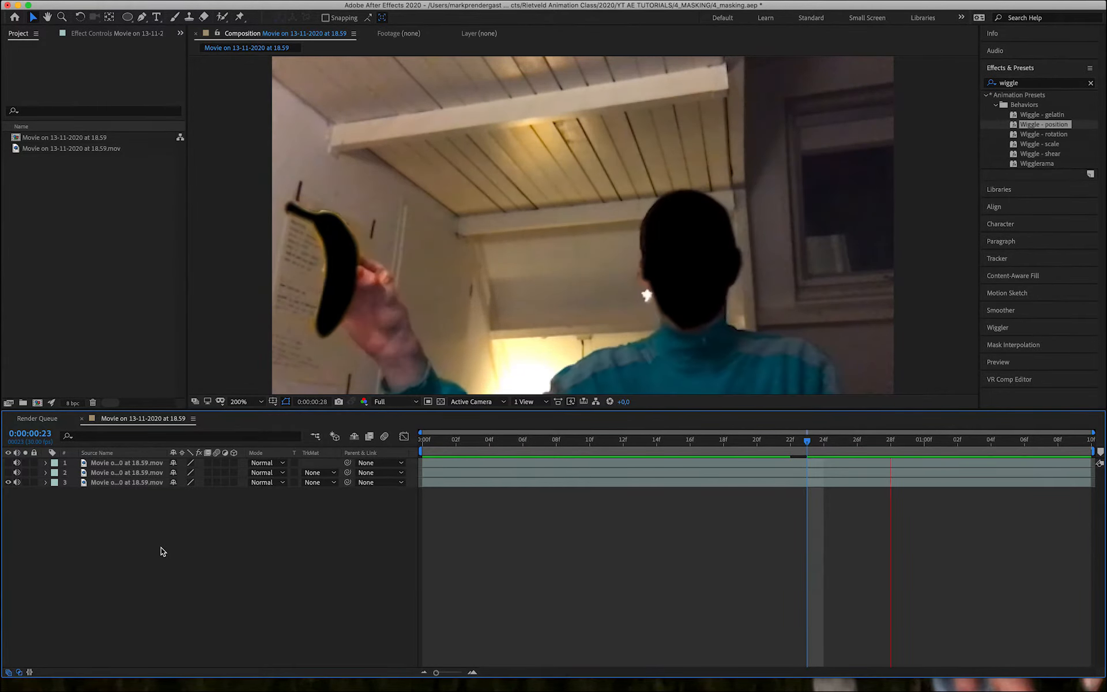
{"action": "key", "text": "space"}
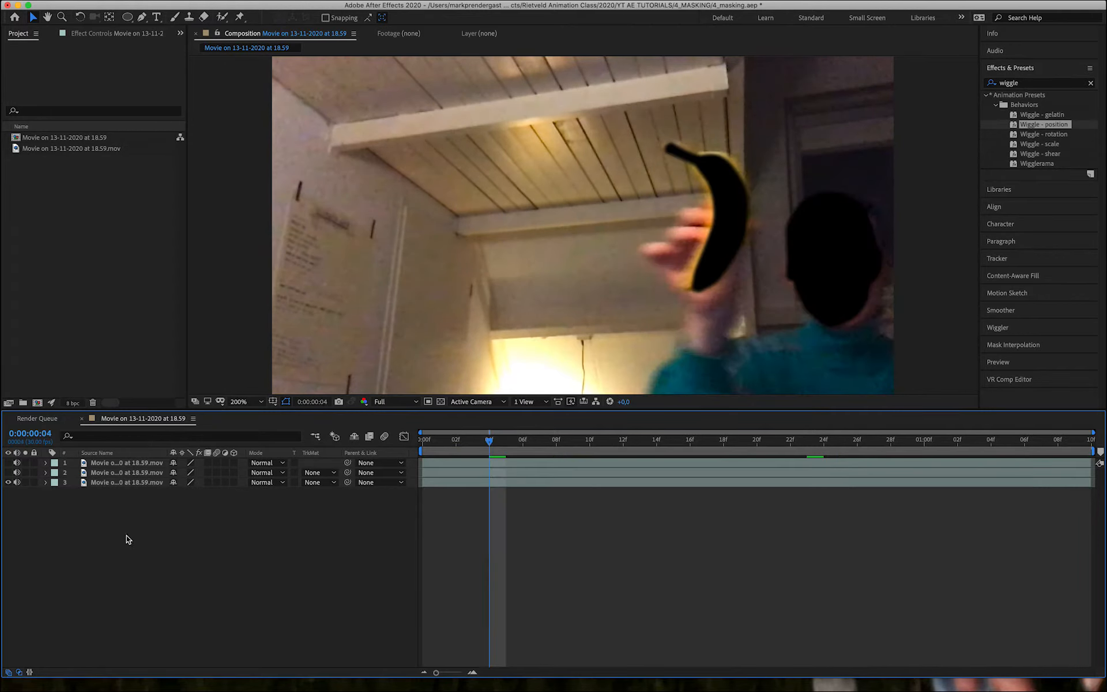
Go back to Photo Booth, end the running recording, and record a short new clip holding up a round object.
{"action": "left_click", "coordinate": [18, 5]}
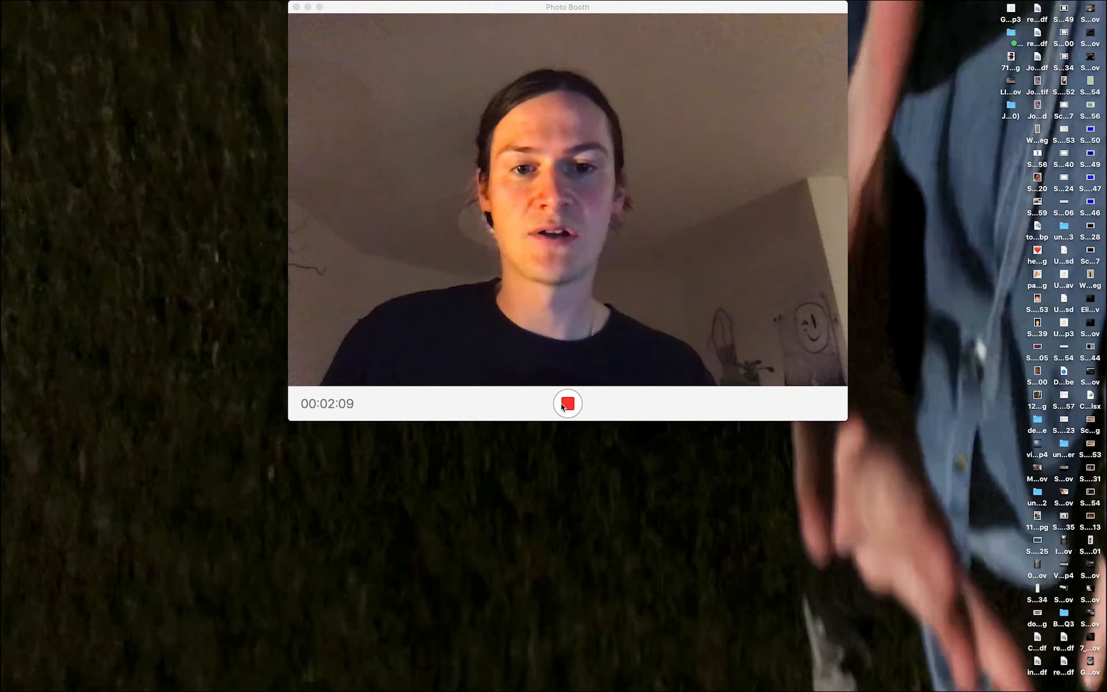
{"action": "left_click", "coordinate": [568, 404]}
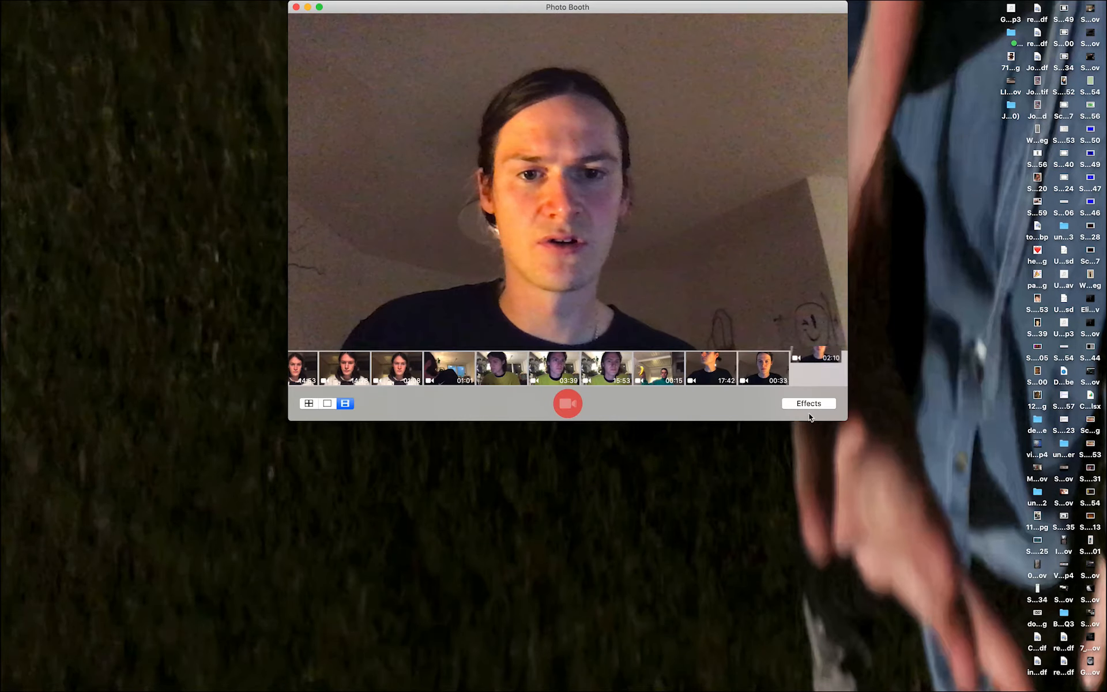
{"action": "left_click", "coordinate": [561, 405]}
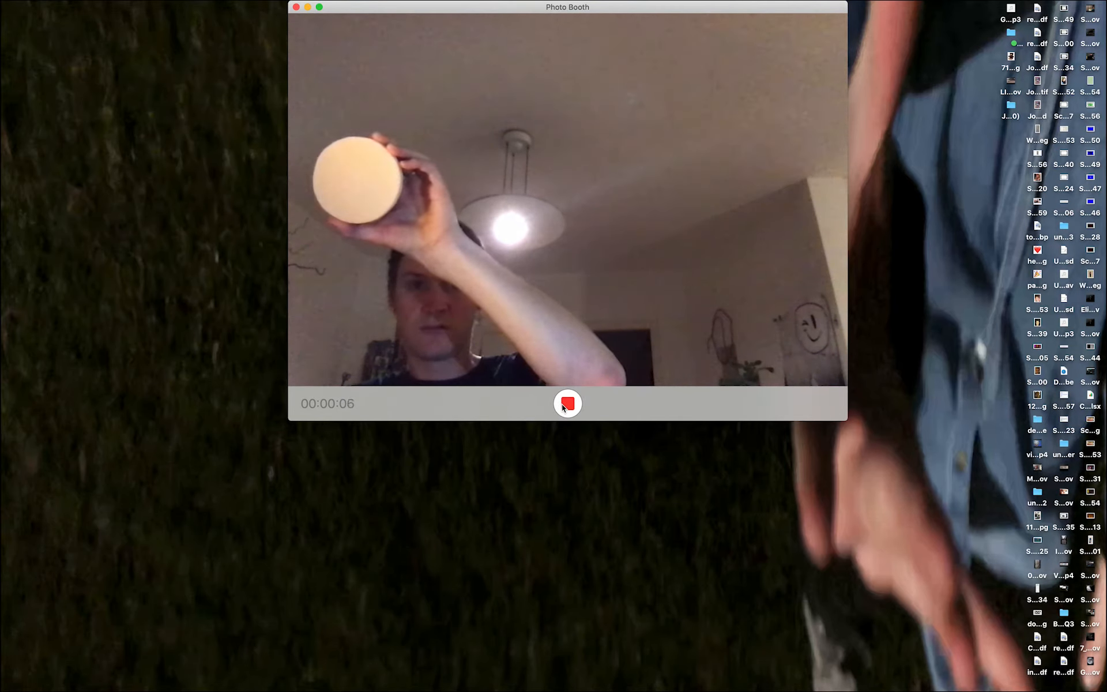
{"action": "left_click", "coordinate": [565, 405]}
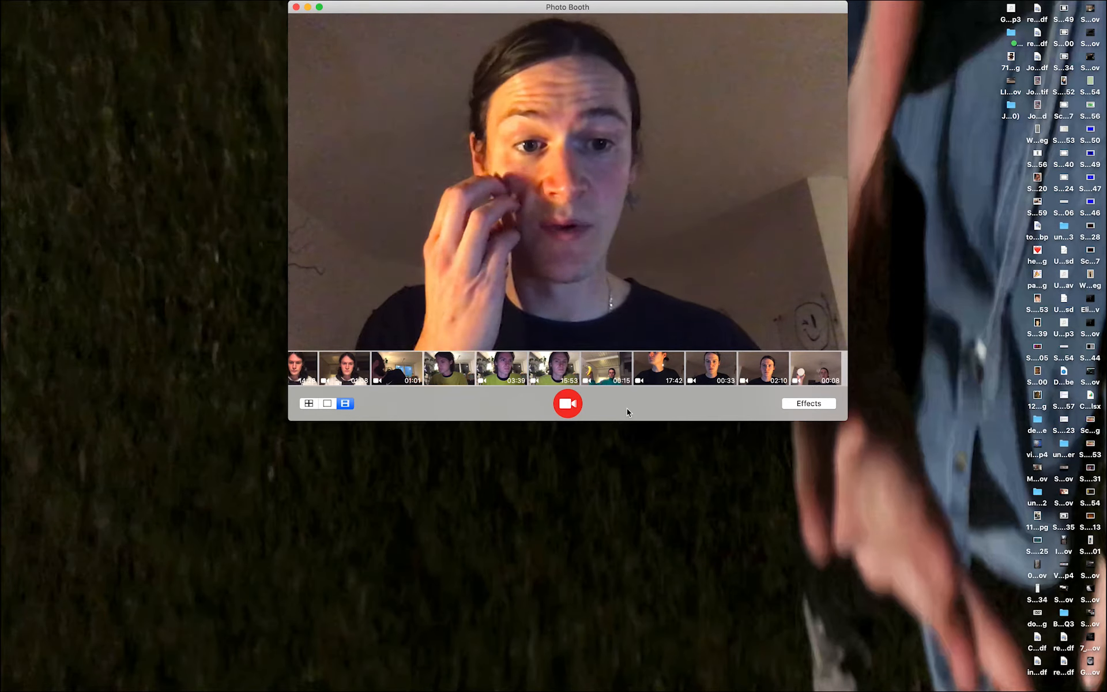
Save the newly recorded clip to the desktop and start another webcam recording.
{"action": "left_click", "coordinate": [817, 372]}
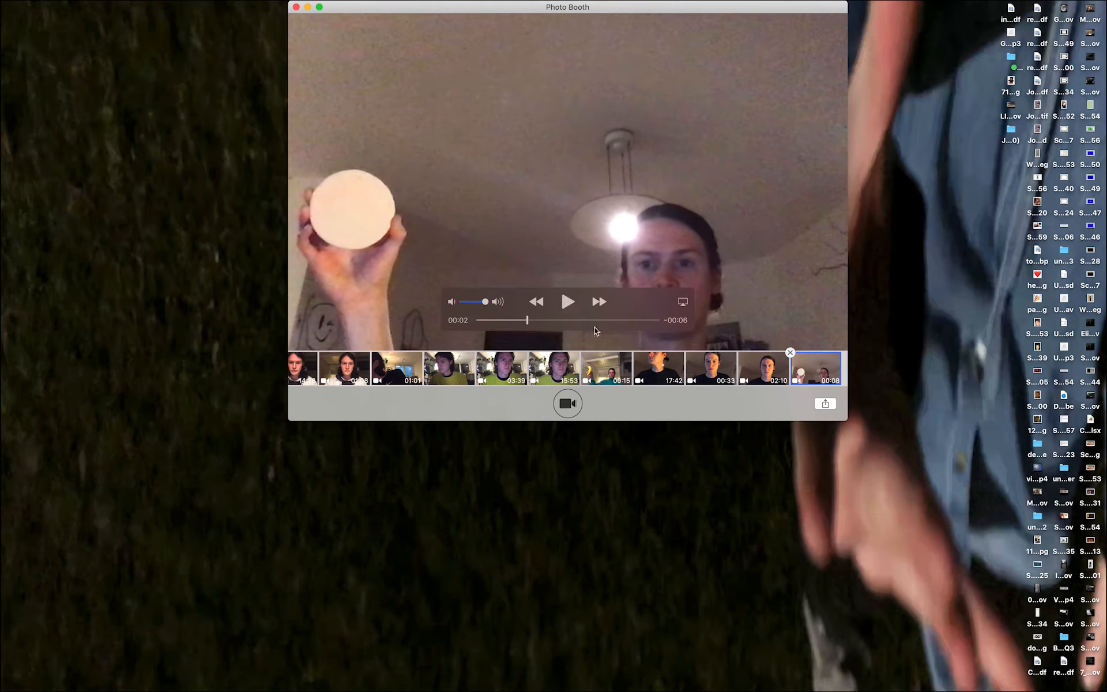
{"action": "left_click", "coordinate": [566, 403]}
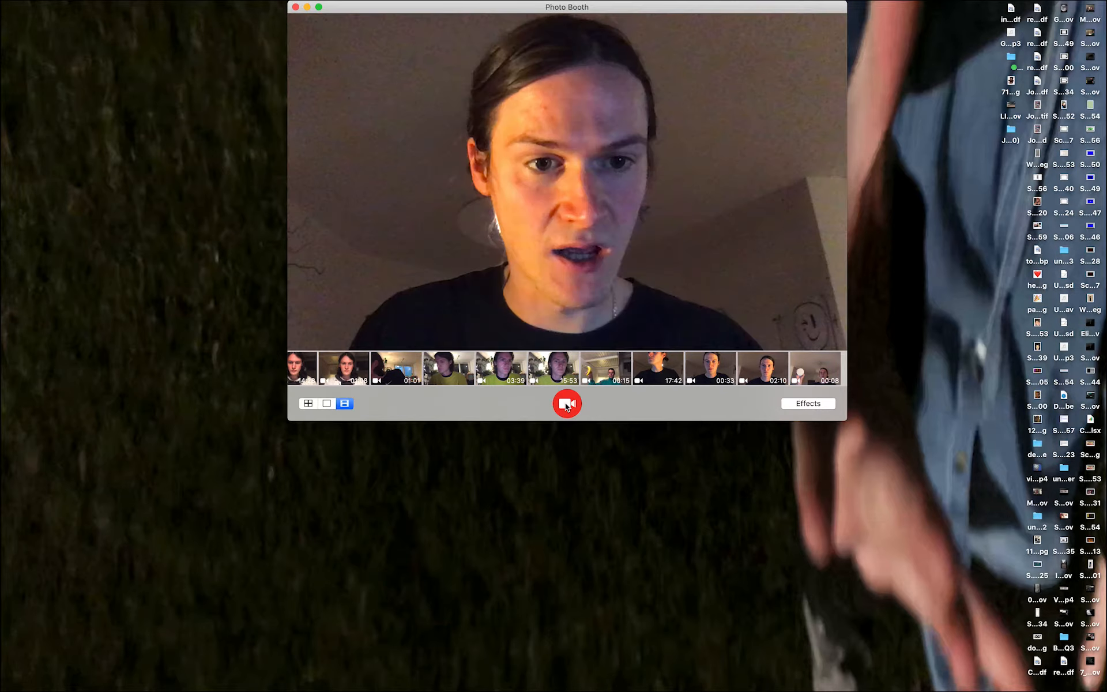
{"action": "left_click", "coordinate": [567, 403]}
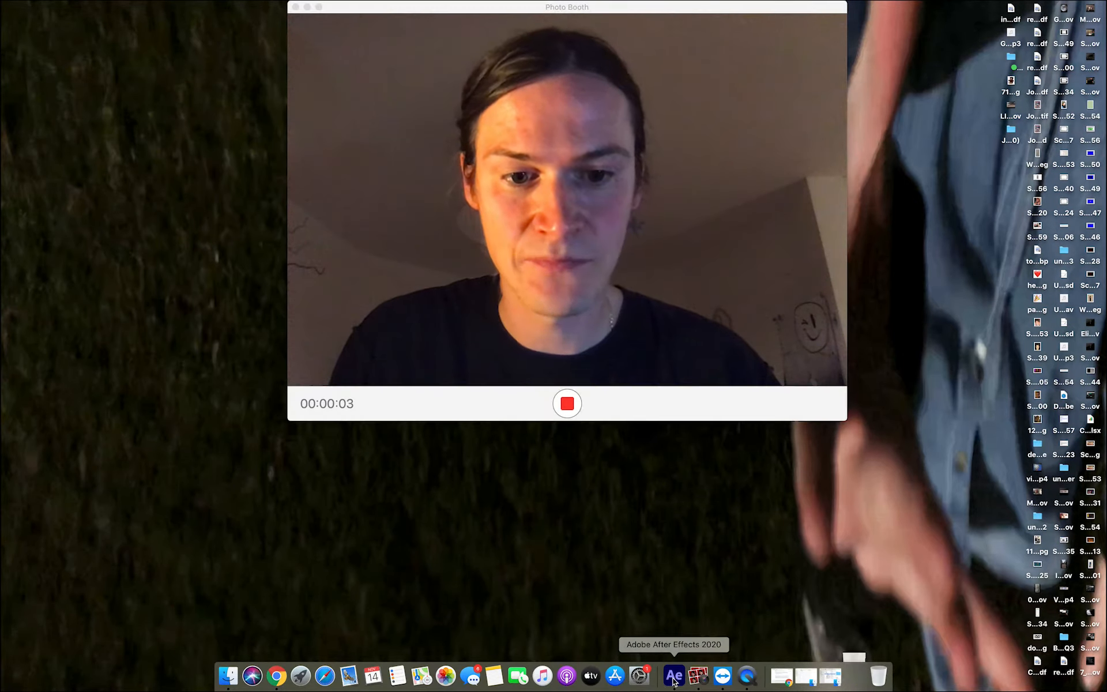
Switch to After Effects and start a new empty project, saving the changes to 4_masking.aep.
{"action": "left_click", "coordinate": [674, 676]}
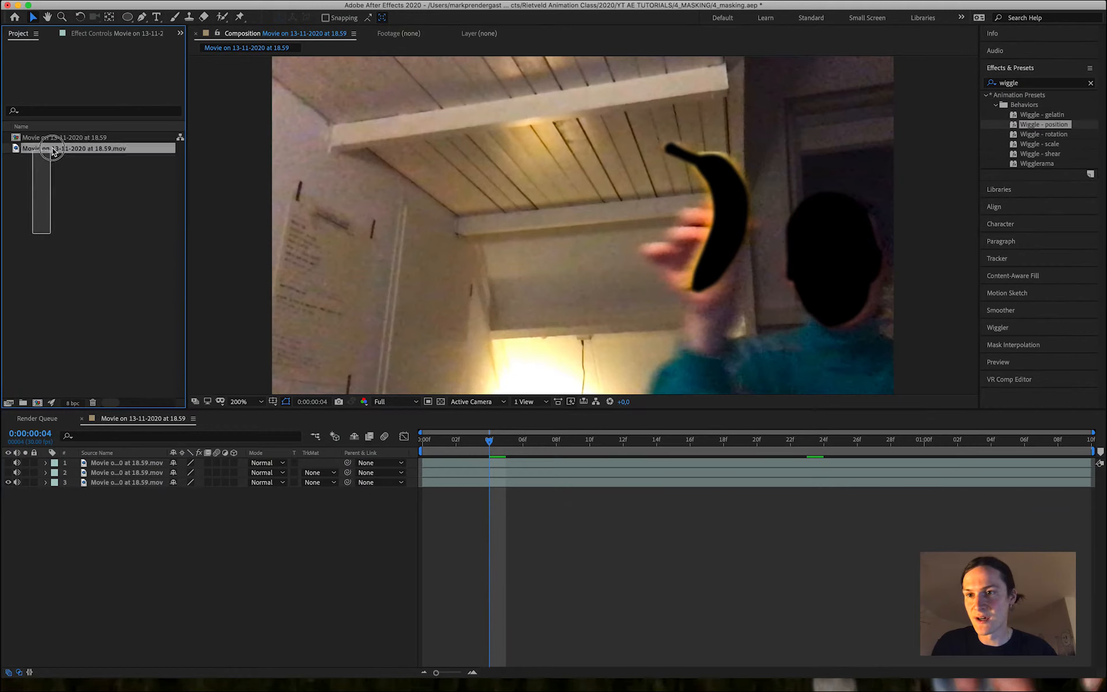
{"action": "key", "text": "Delete"}
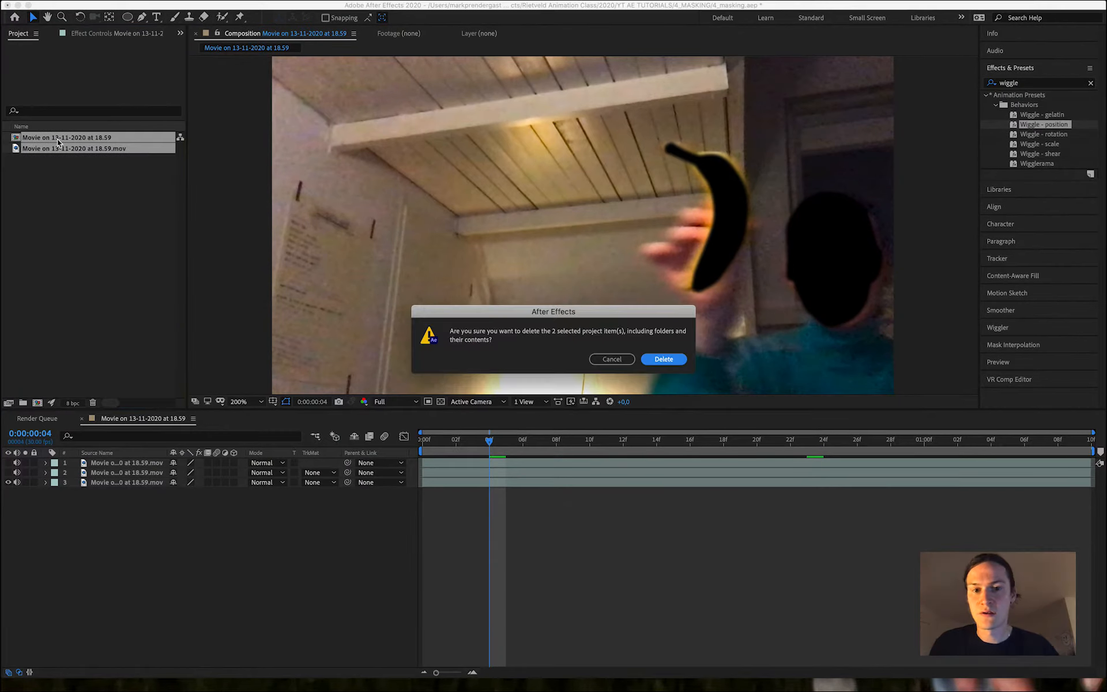
{"action": "left_click", "coordinate": [612, 359]}
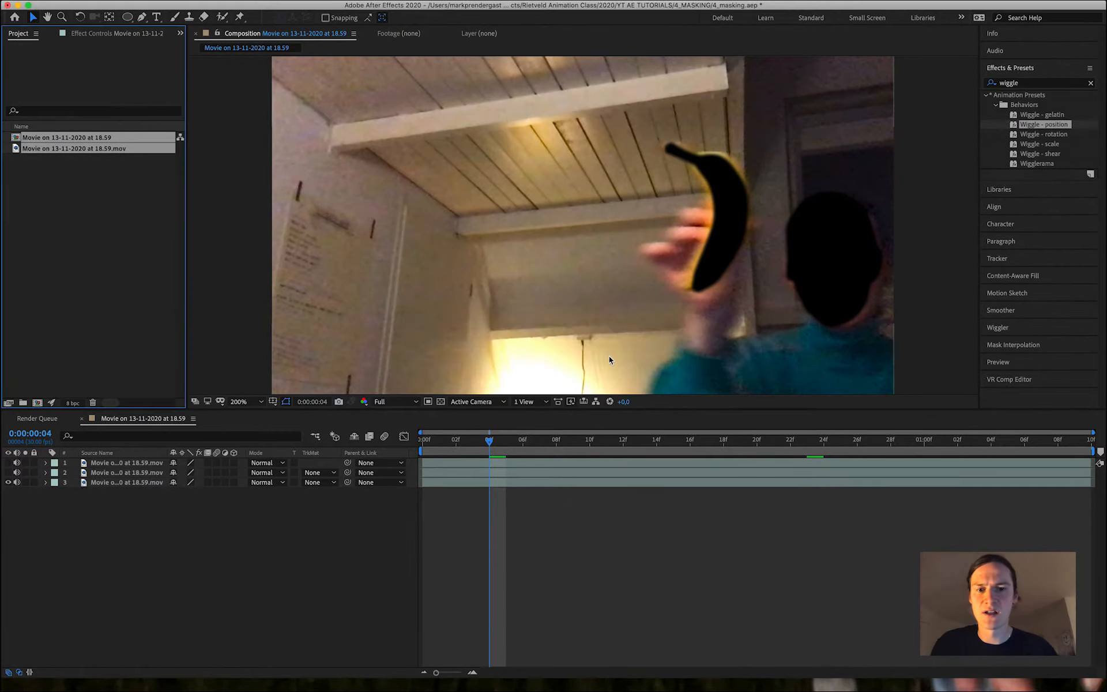
{"action": "left_click", "coordinate": [99, 6]}
{"action": "mouse_move", "coordinate": [129, 23]}
{"action": "left_click", "coordinate": [288, 26]}
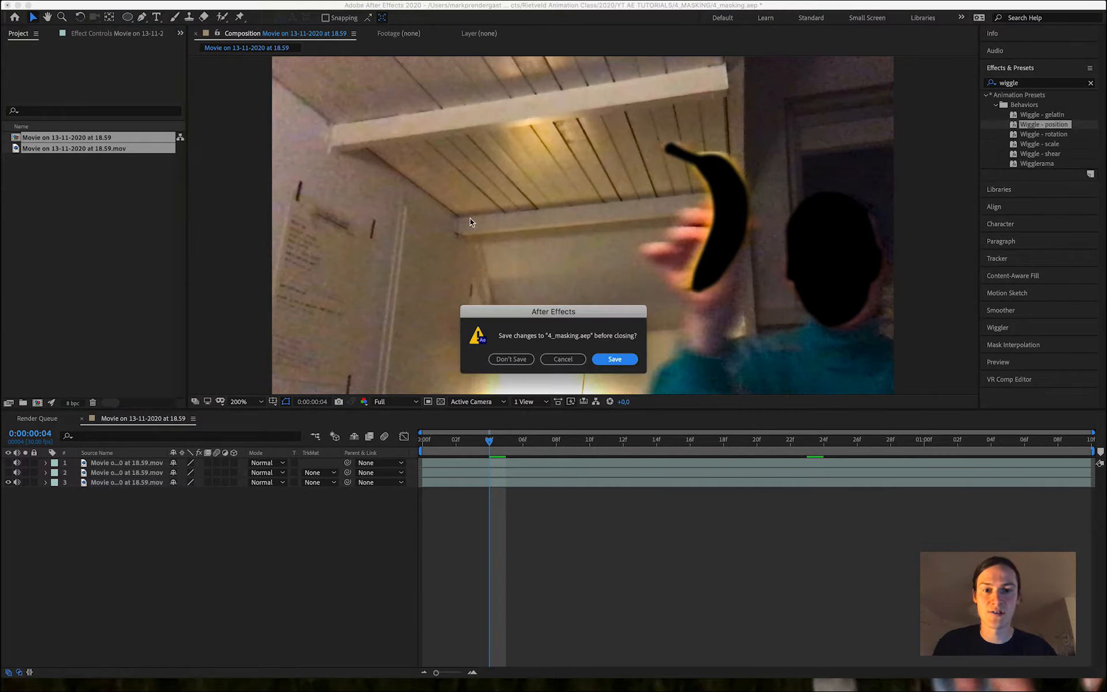
{"action": "left_click", "coordinate": [612, 358]}
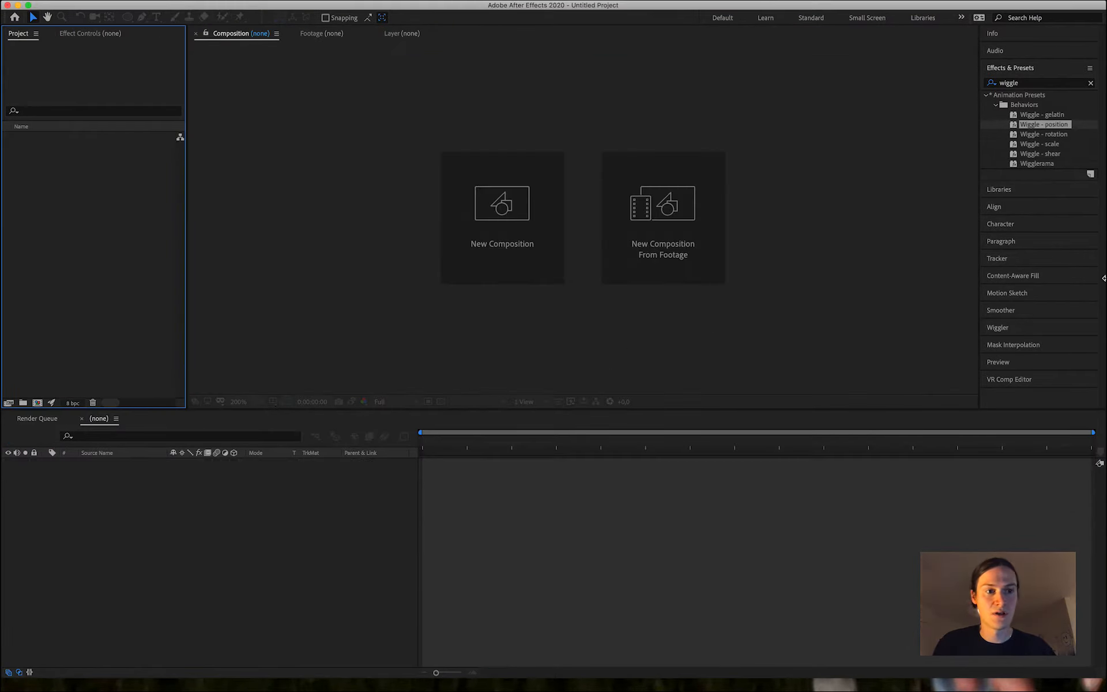
Import the recorded movie from the desktop into the project, shrinking the window for access and restoring its full width.
{"action": "left_click_drag", "start_coordinate": [1101, 277], "coordinate": [672, 267]}
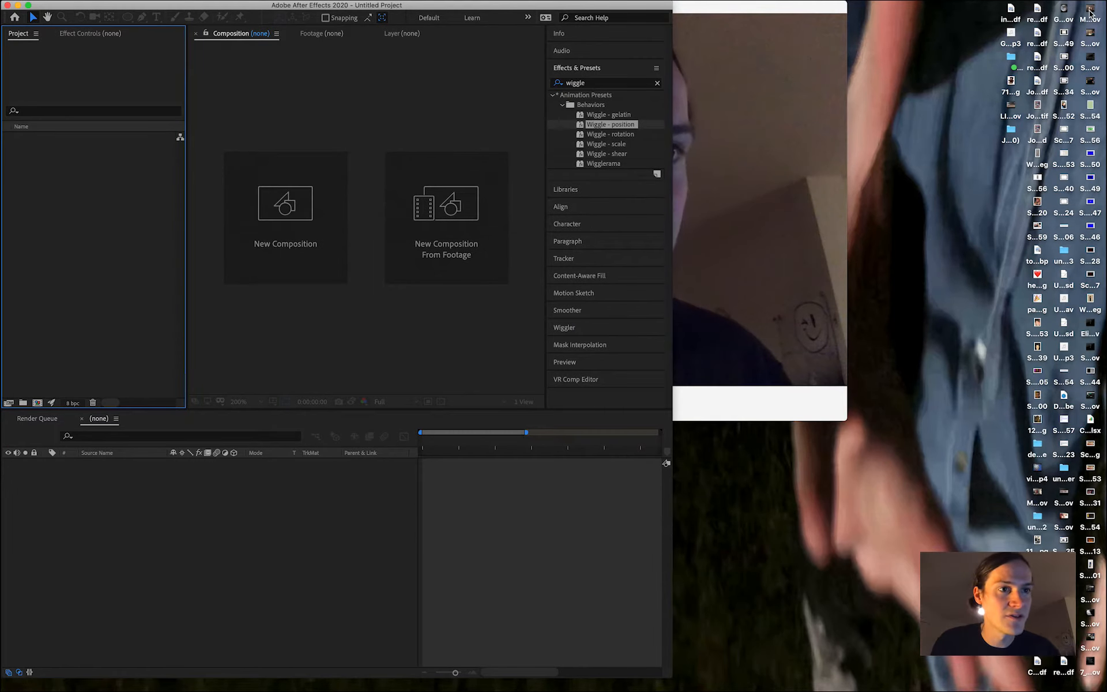
{"action": "left_click_drag", "start_coordinate": [1090, 12], "coordinate": [960, 24]}
{"action": "left_click_drag", "start_coordinate": [57, 172], "coordinate": [57, 172]}
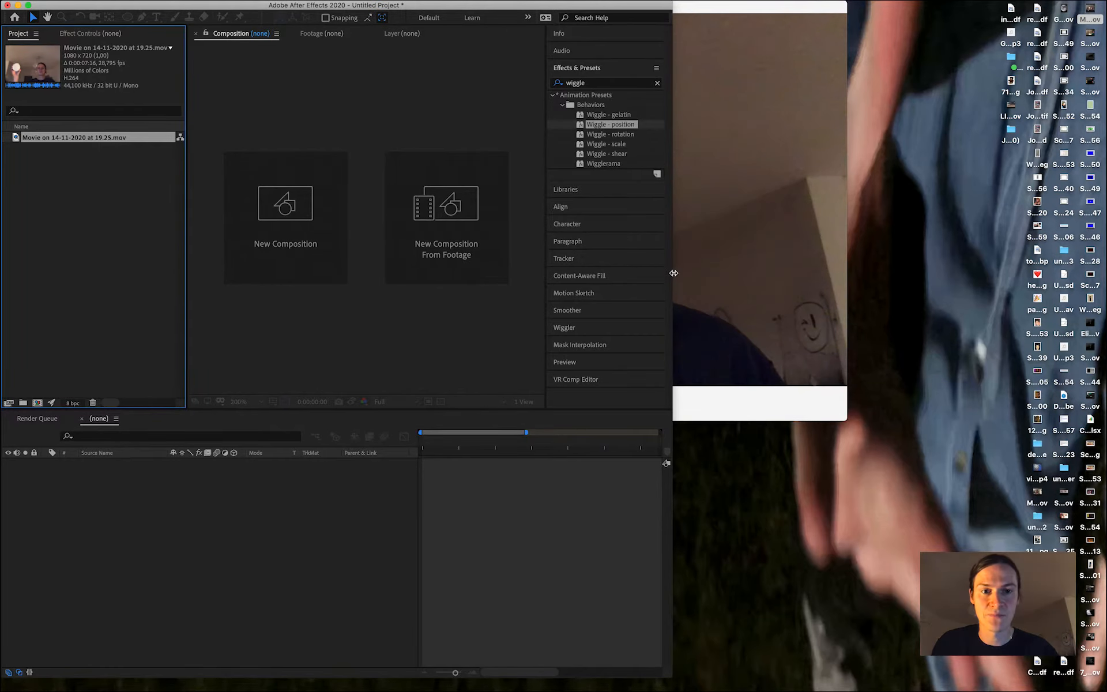
{"action": "left_click_drag", "start_coordinate": [673, 272], "coordinate": [1105, 271]}
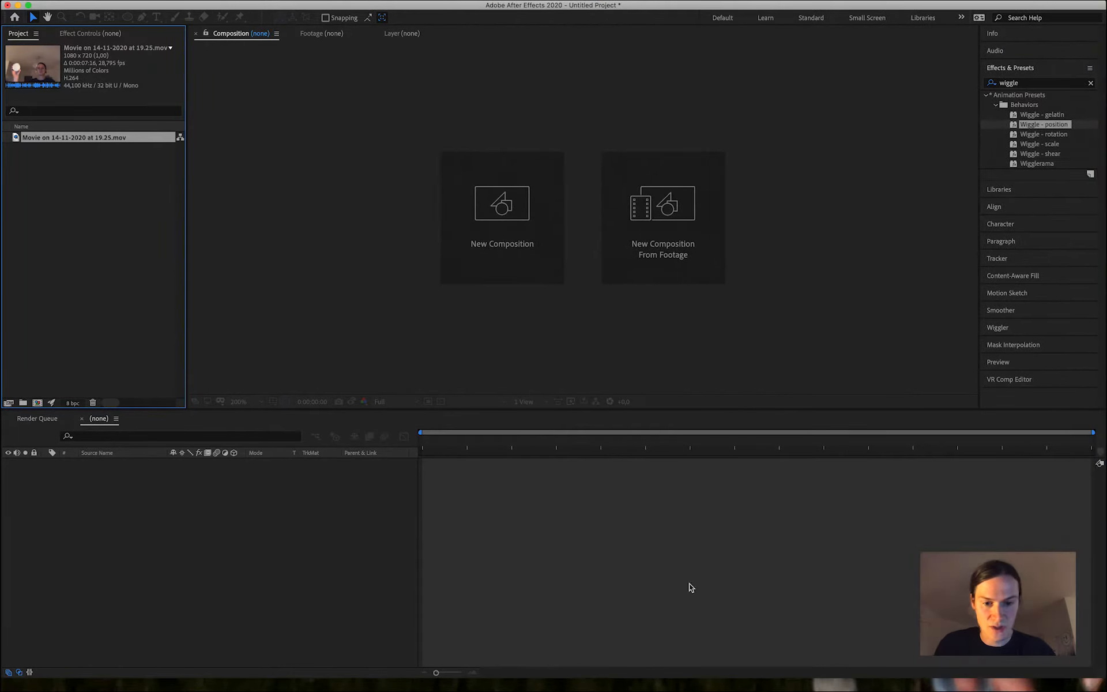
Extend the window's height and create a new composition from the imported movie.
{"action": "left_click_drag", "start_coordinate": [588, 678], "coordinate": [588, 691]}
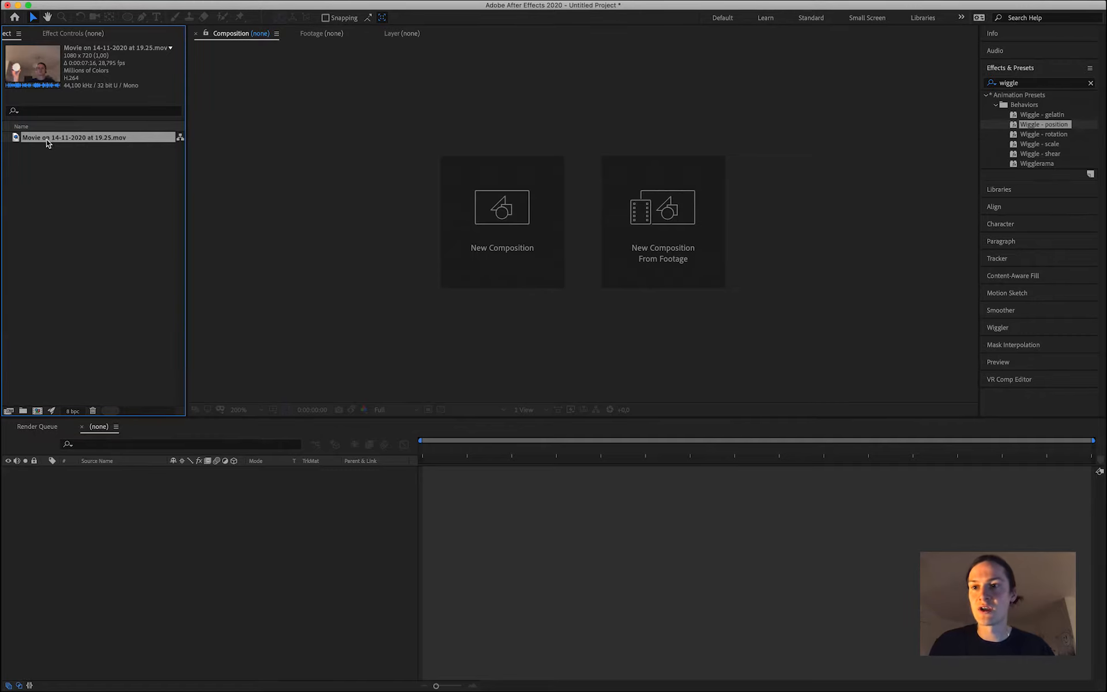
{"action": "left_click_drag", "start_coordinate": [46, 140], "coordinate": [57, 229]}
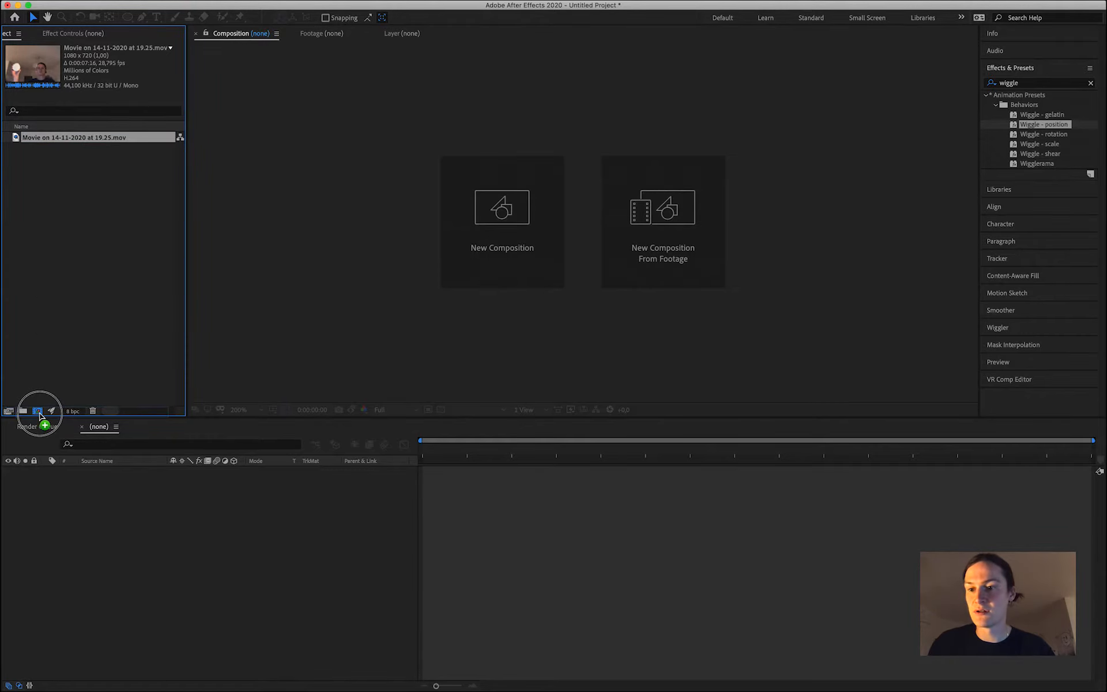
{"action": "left_click_drag", "start_coordinate": [39, 415], "coordinate": [38, 412]}
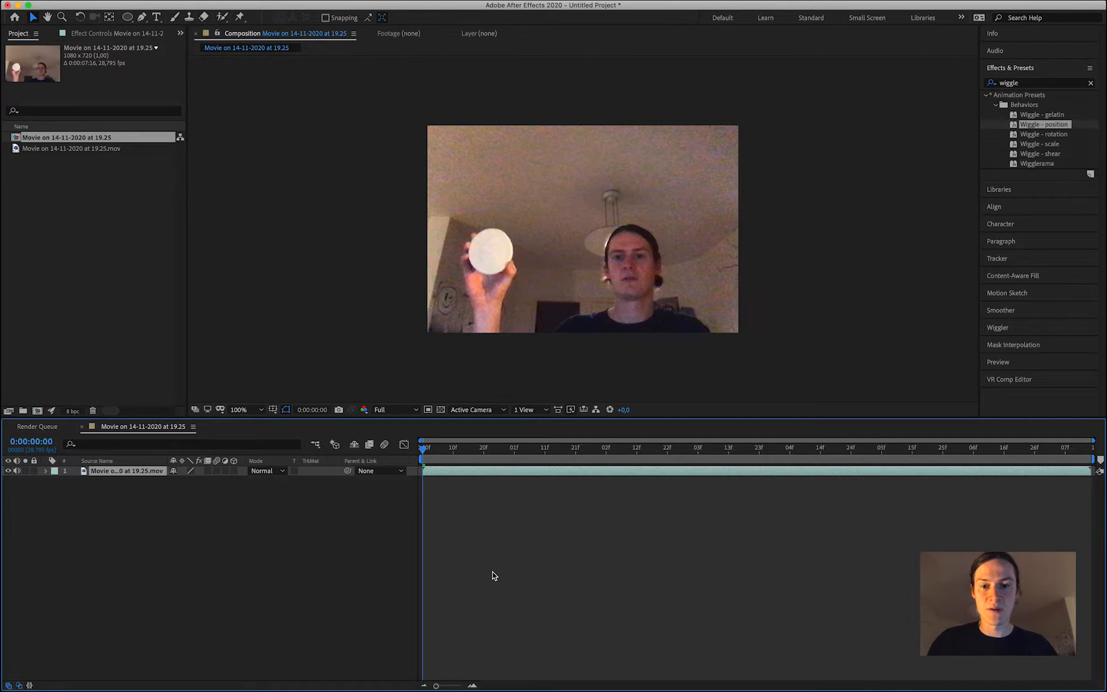
Play the new composition and scrub through the timeline to about 0:00:03:03.
{"action": "key", "text": "space"}
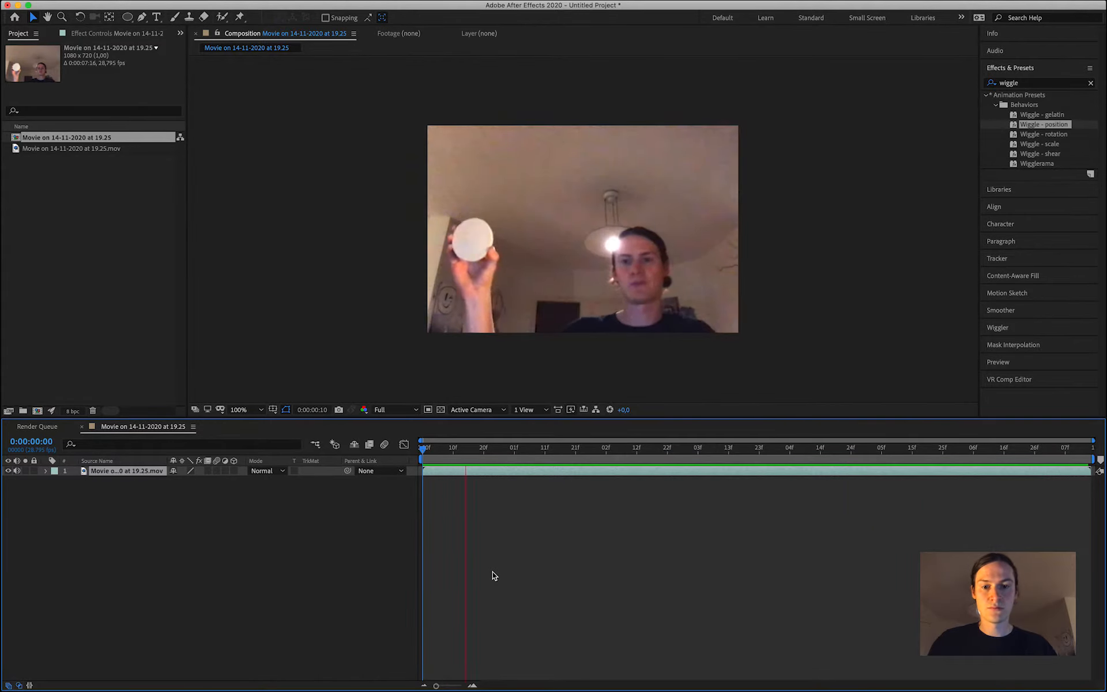
{"action": "key", "text": "space"}
{"action": "left_click", "coordinate": [464, 453]}
{"action": "left_click_drag", "start_coordinate": [472, 453], "coordinate": [517, 454]}
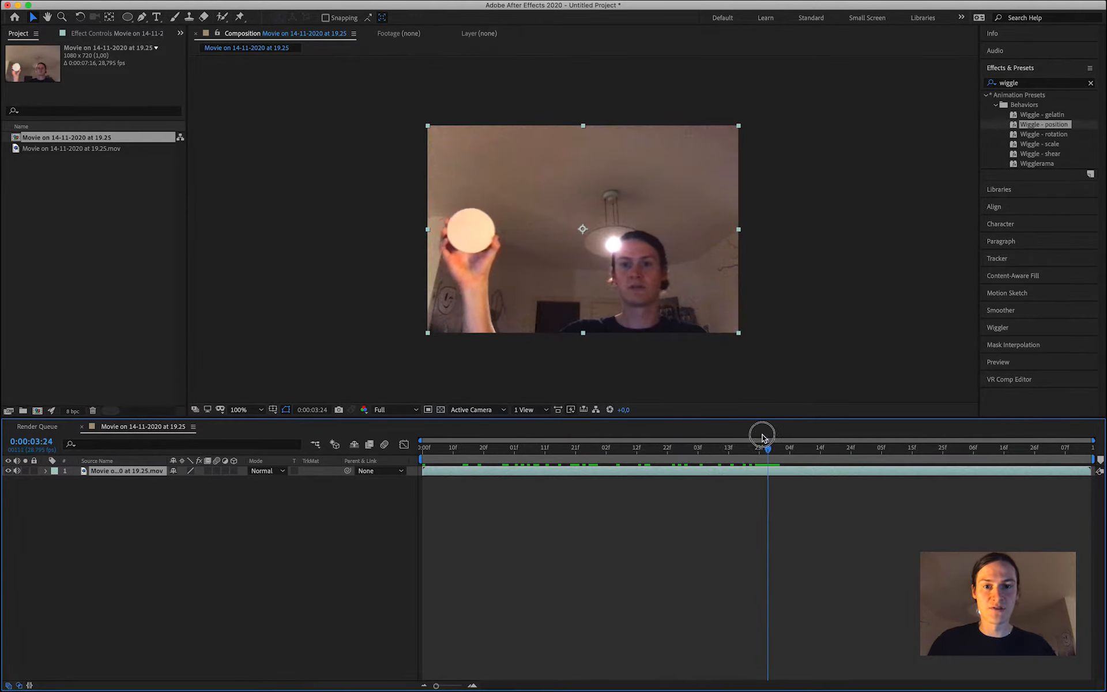
{"action": "left_click_drag", "start_coordinate": [506, 442], "coordinate": [708, 451]}
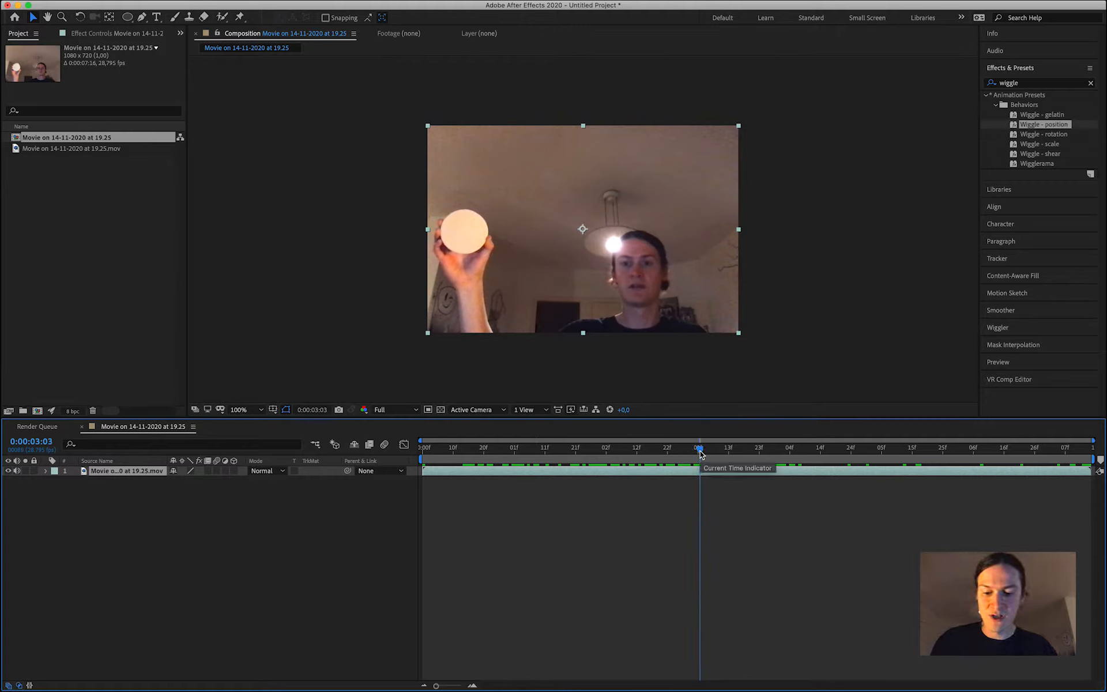
Split the movie layer at 0:00:03:03 and 0:00:05:11, and delete the pieces before and after the middle section.
{"action": "key", "text": "super+shift+d"}
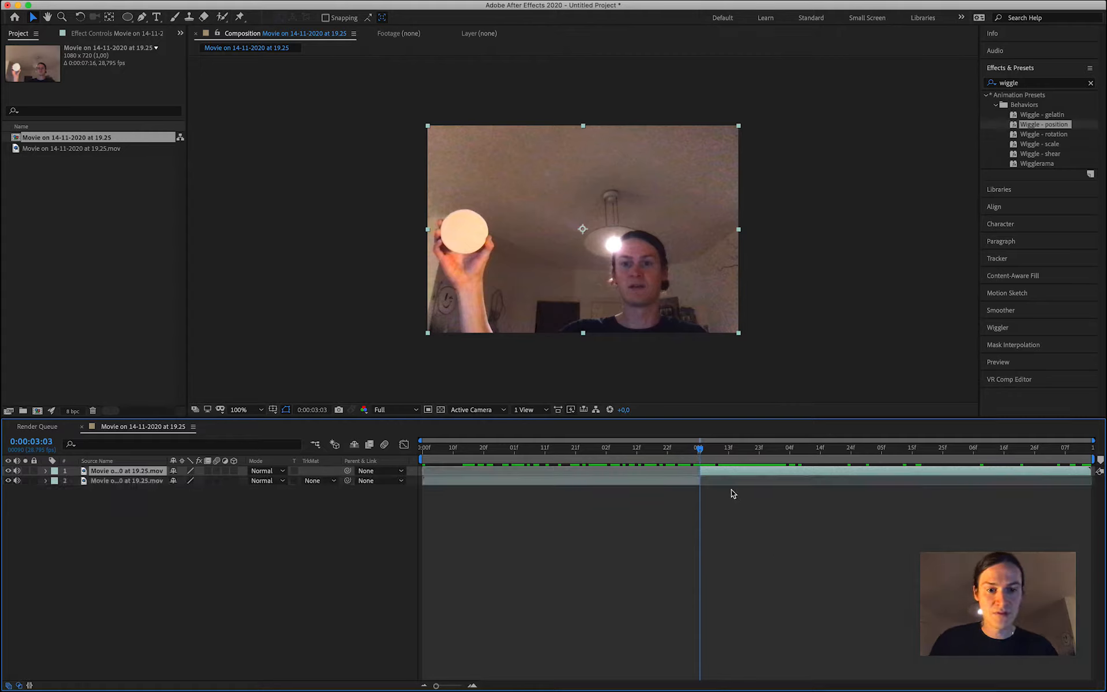
{"action": "left_click_drag", "start_coordinate": [701, 454], "coordinate": [900, 464]}
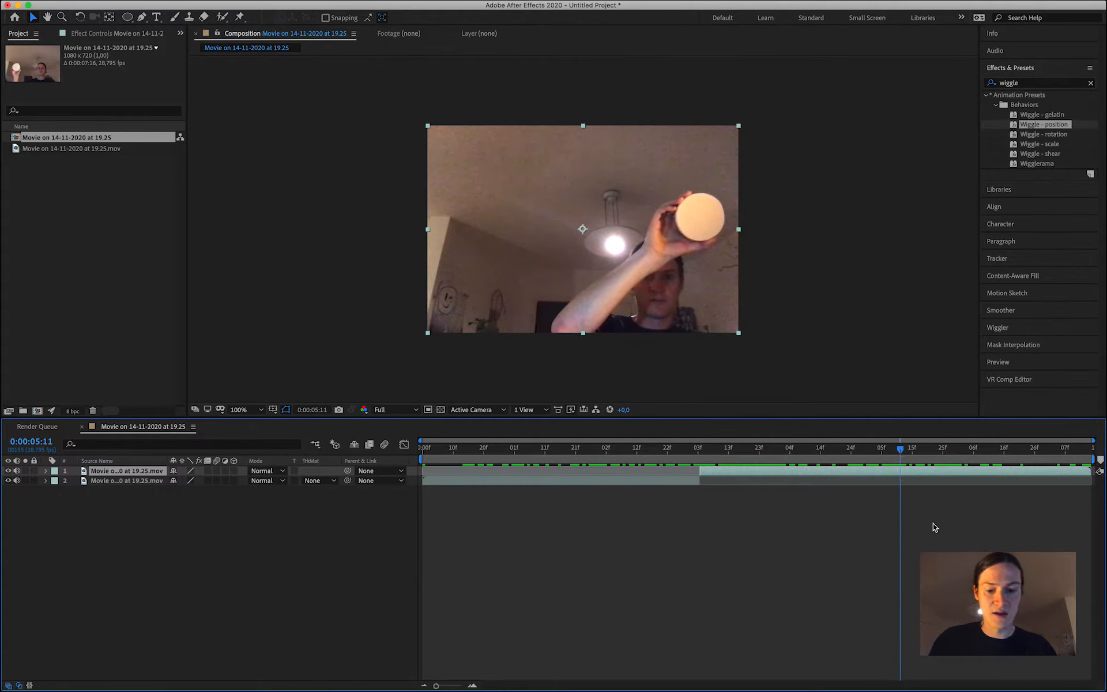
{"action": "key", "text": "super+shift+d"}
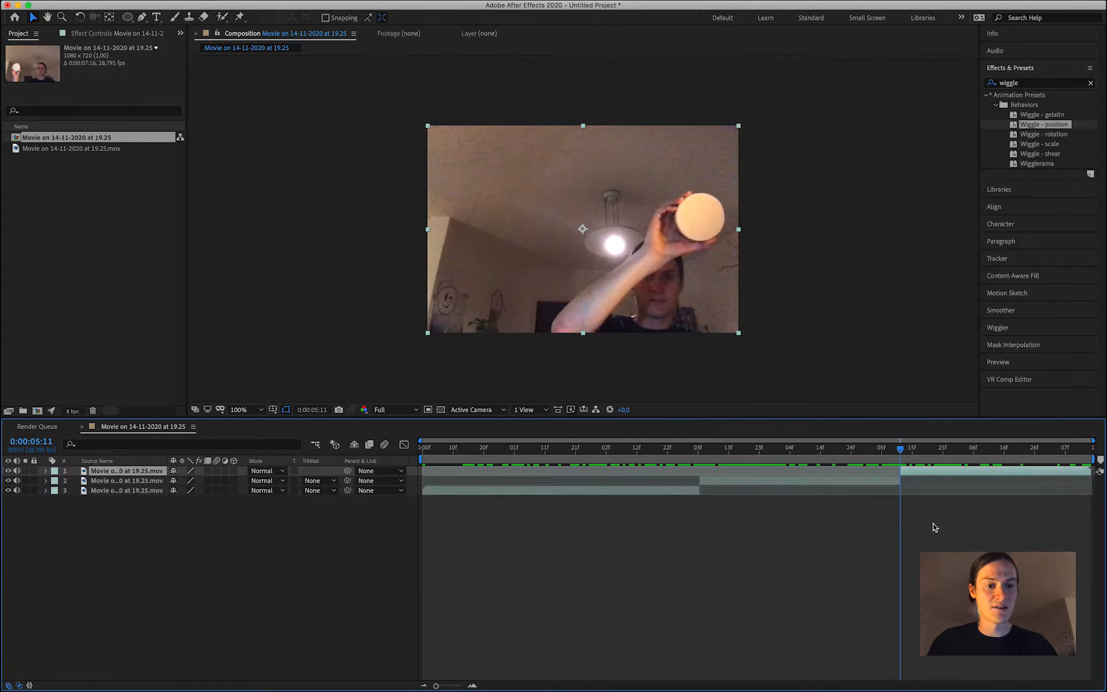
{"action": "key", "text": "Delete"}
{"action": "key", "text": "space"}
{"action": "left_click", "coordinate": [655, 484]}
{"action": "key", "text": "Delete"}
Move the remaining clip to the start of the composition and play it back.
{"action": "left_click_drag", "start_coordinate": [496, 449], "coordinate": [403, 449]}
{"action": "left_click_drag", "start_coordinate": [778, 467], "coordinate": [495, 494]}
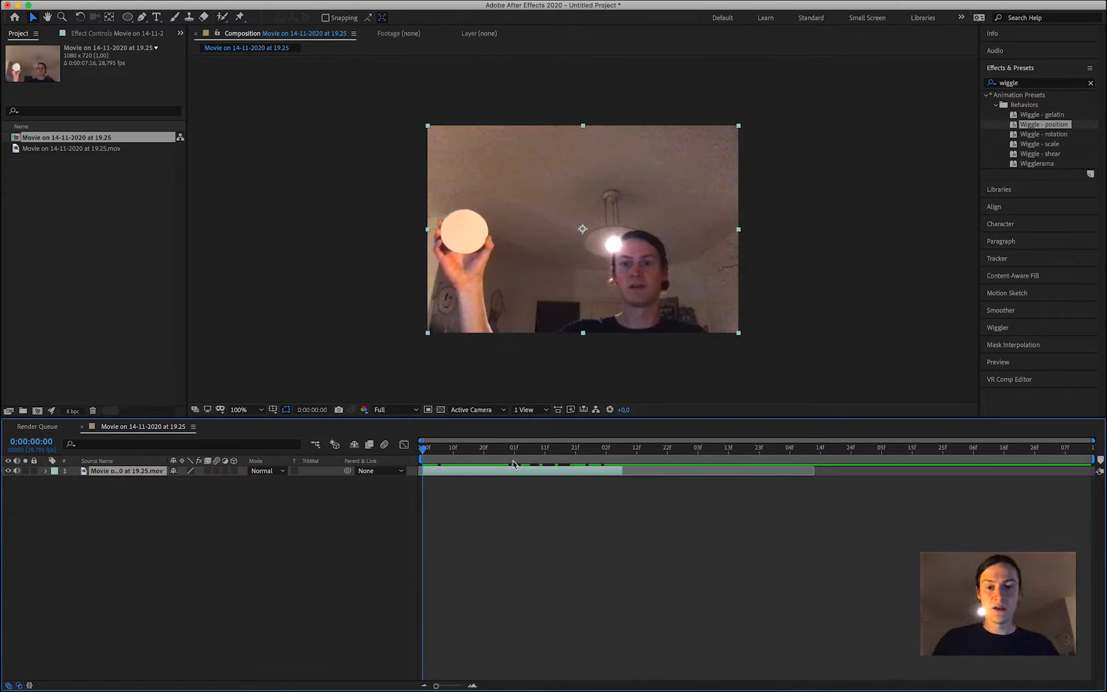
{"action": "key", "text": "space"}
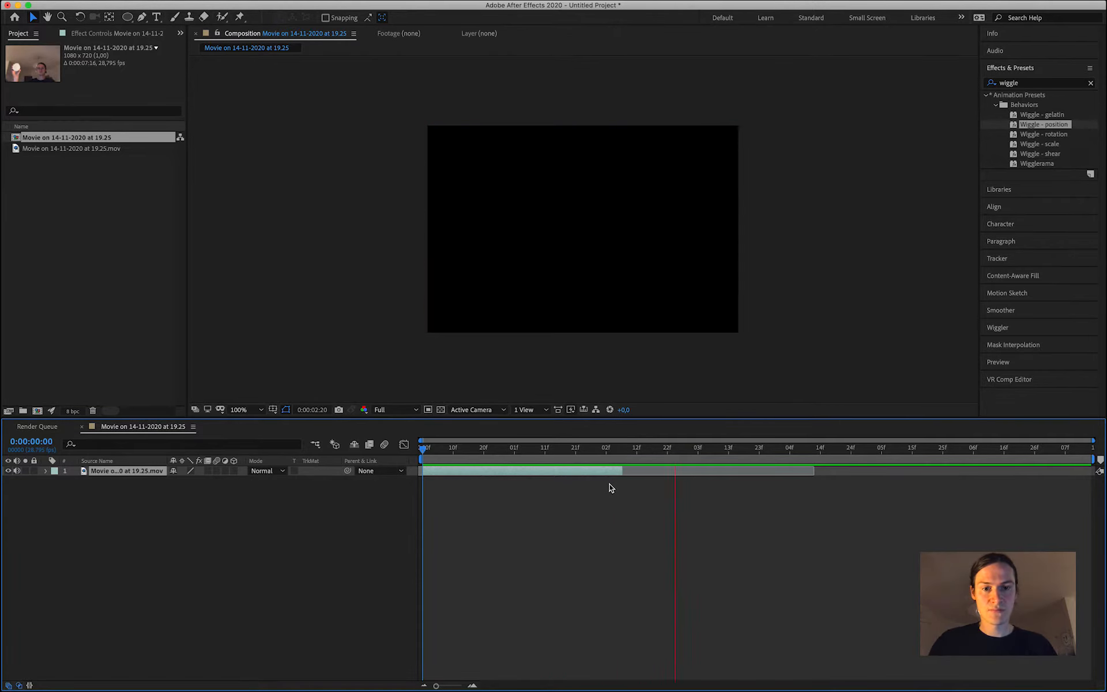
{"action": "key", "text": "space"}
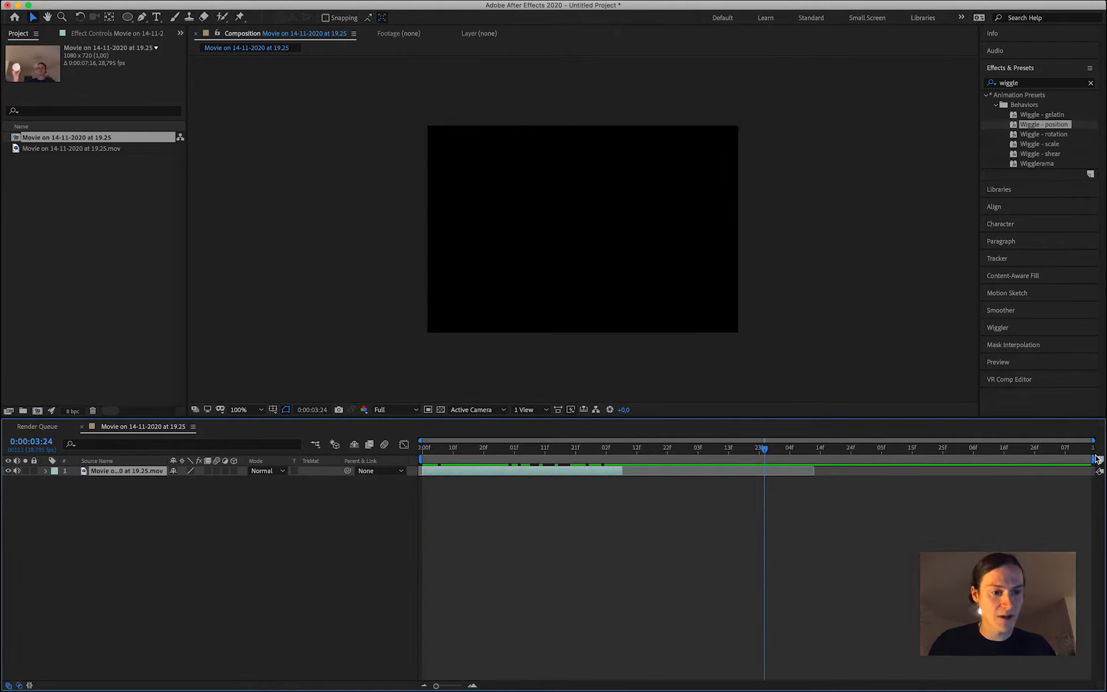
End the work area at the clip's end, preview it, and trim the composition to the work area.
{"action": "left_click_drag", "start_coordinate": [1093, 459], "coordinate": [624, 504]}
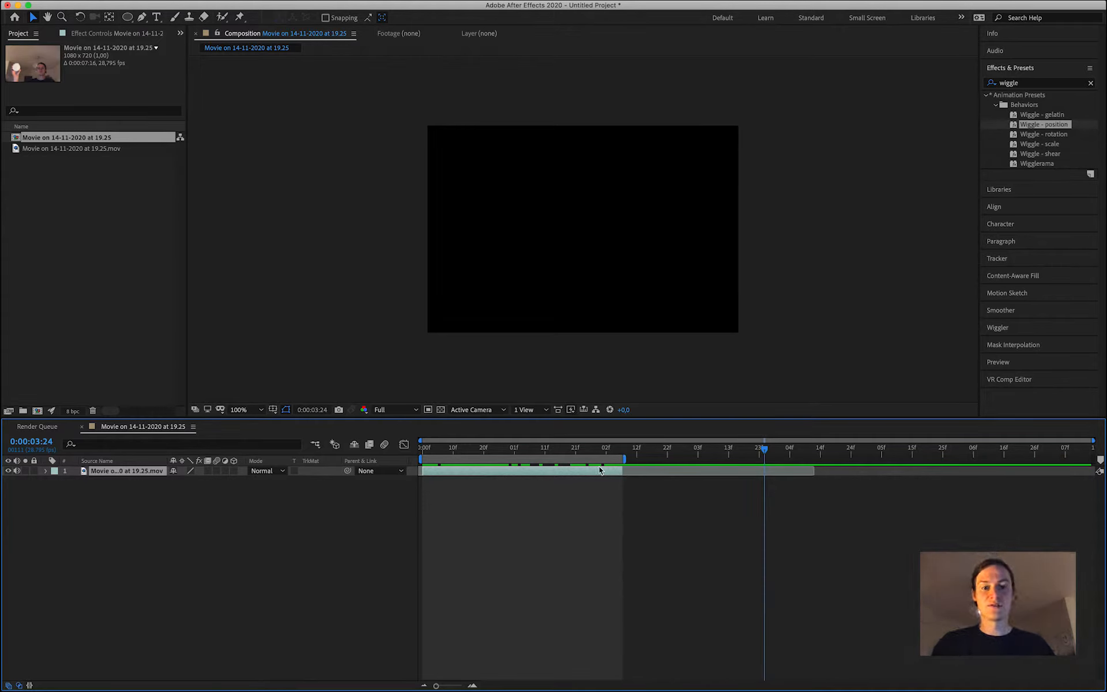
{"action": "left_click", "coordinate": [490, 451]}
{"action": "key", "text": "space"}
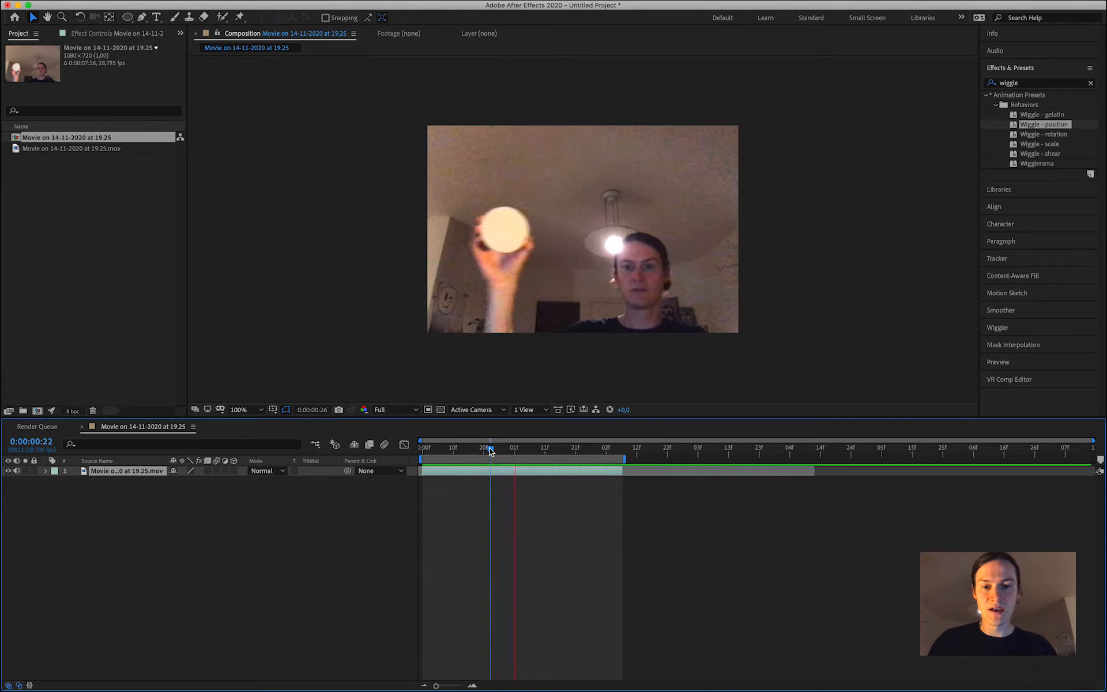
{"action": "key", "text": "space"}
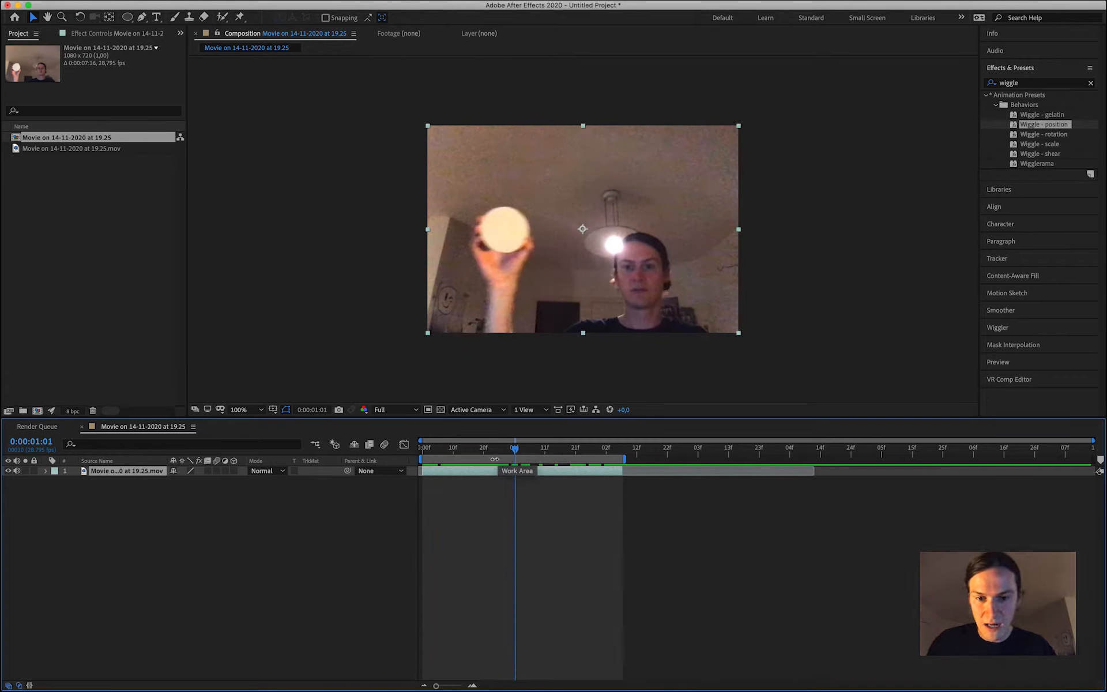
{"action": "right_click", "coordinate": [495, 459]}
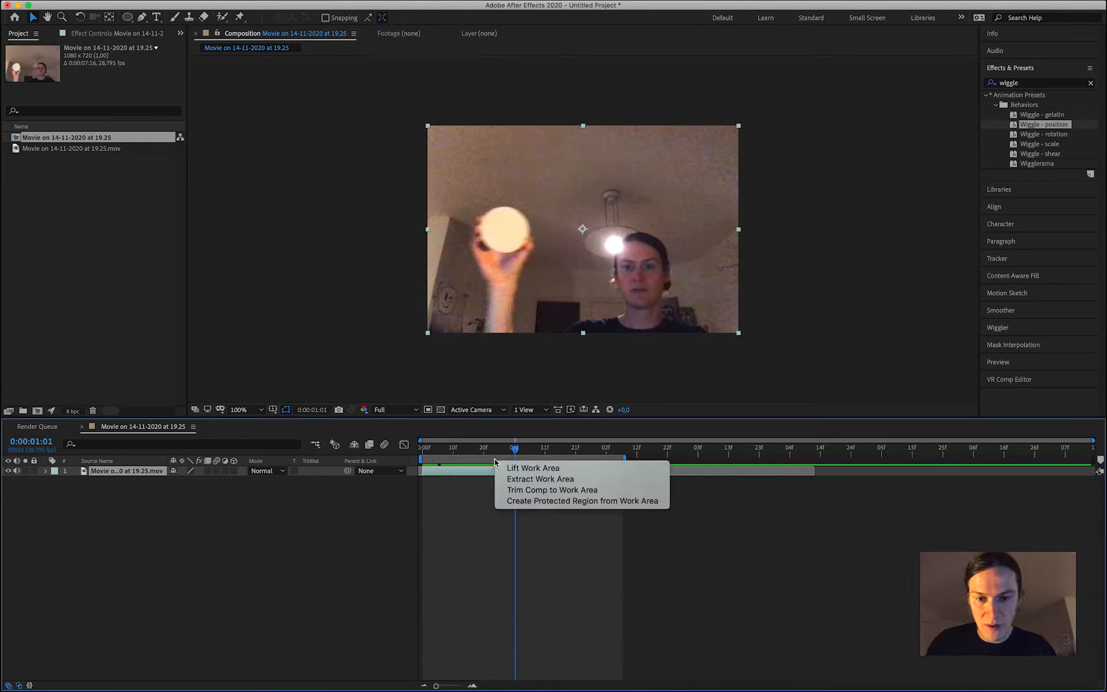
{"action": "left_click", "coordinate": [547, 489]}
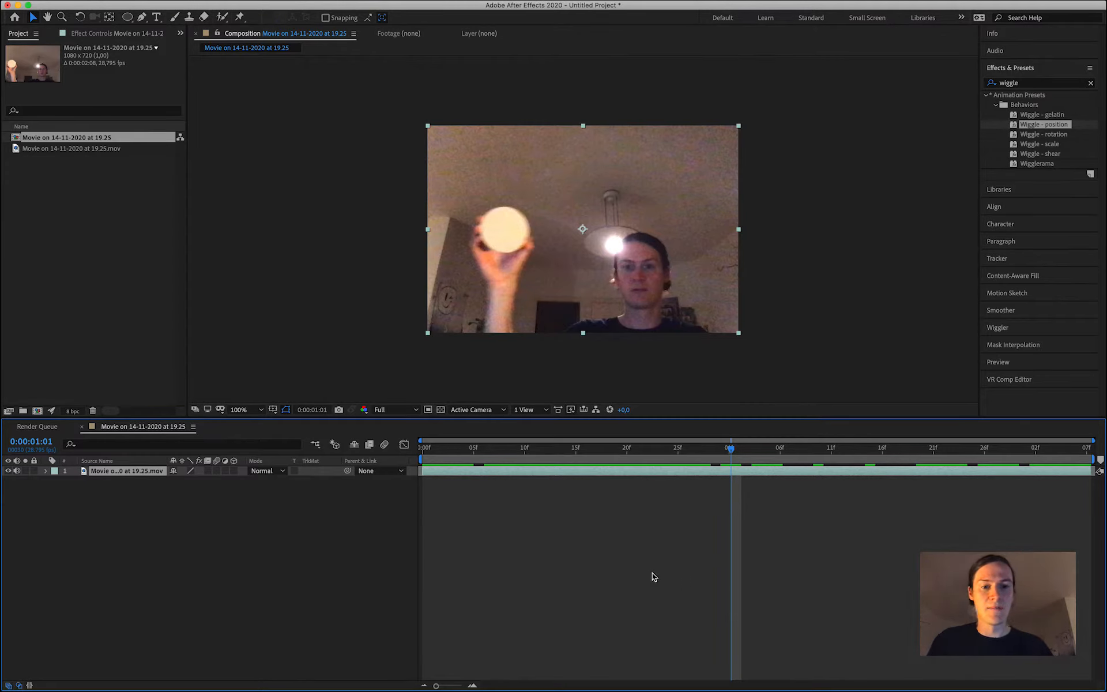
Play the trimmed composition, including from its first frame.
{"action": "key", "text": "space"}
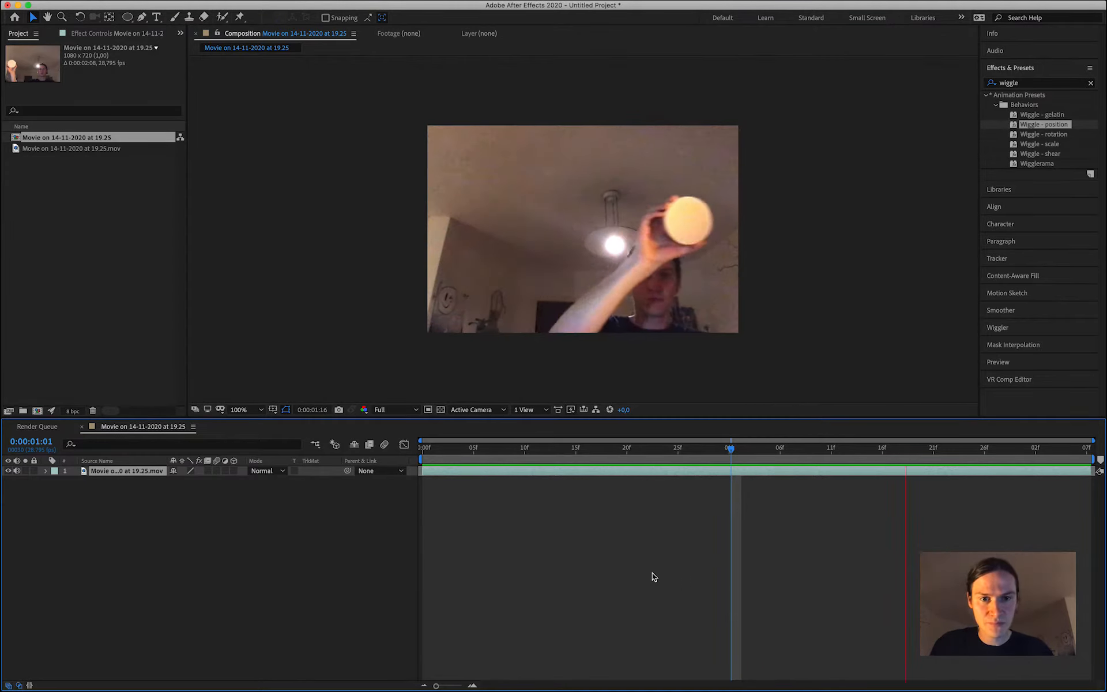
{"action": "left_click", "coordinate": [425, 448]}
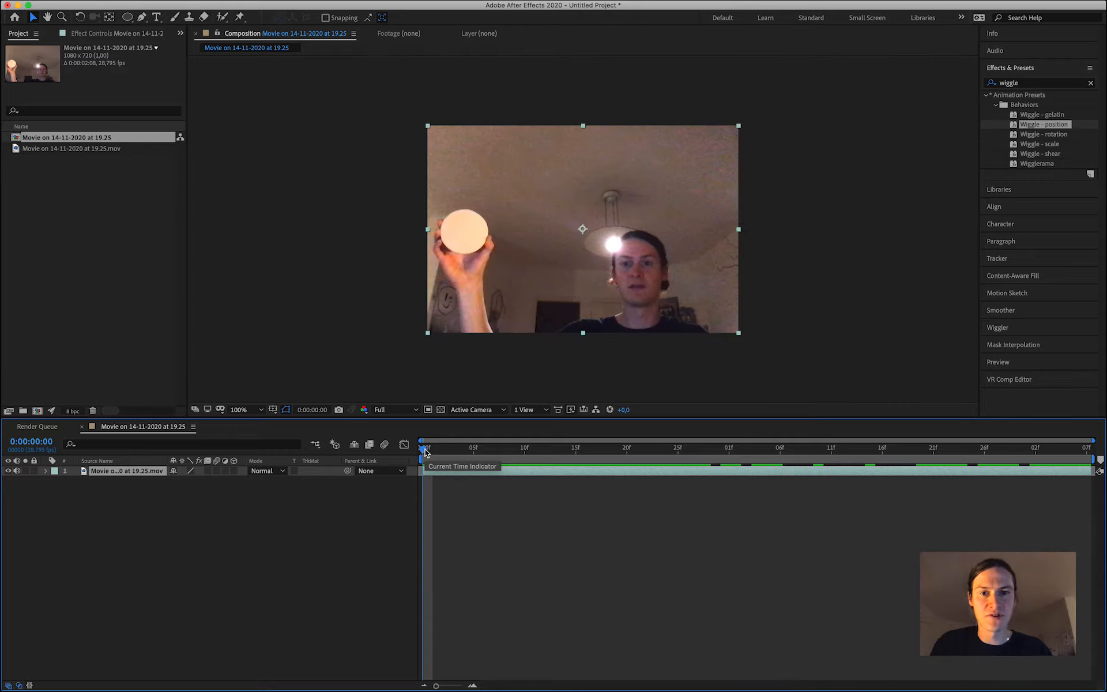
{"action": "key", "text": "space"}
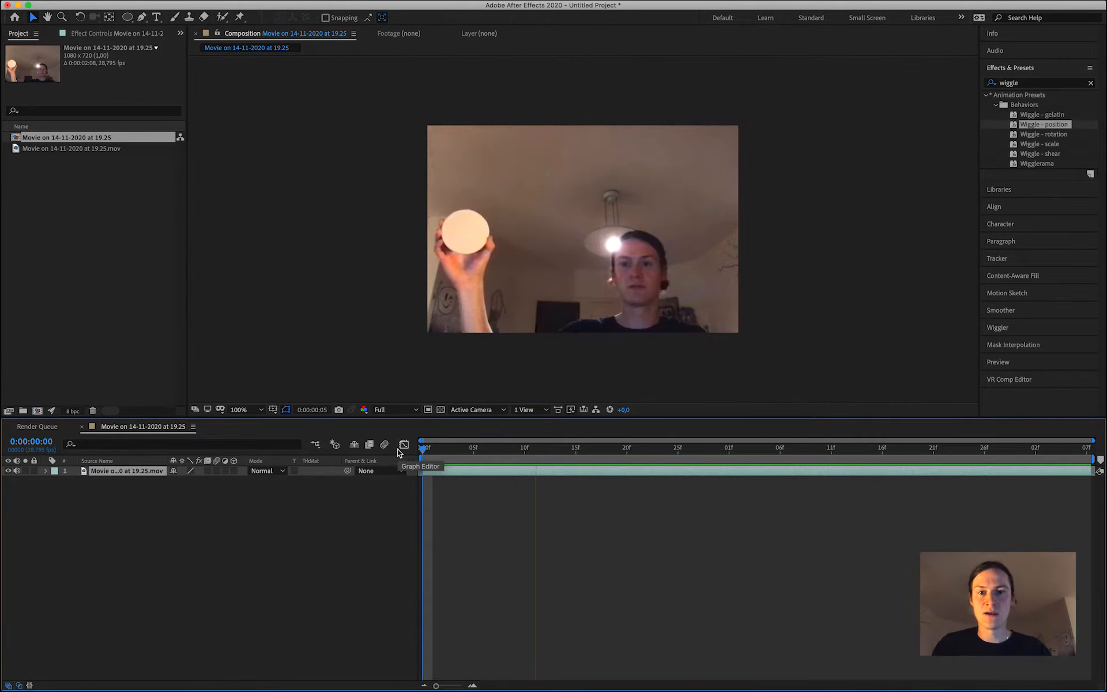
{"action": "key", "text": "space"}
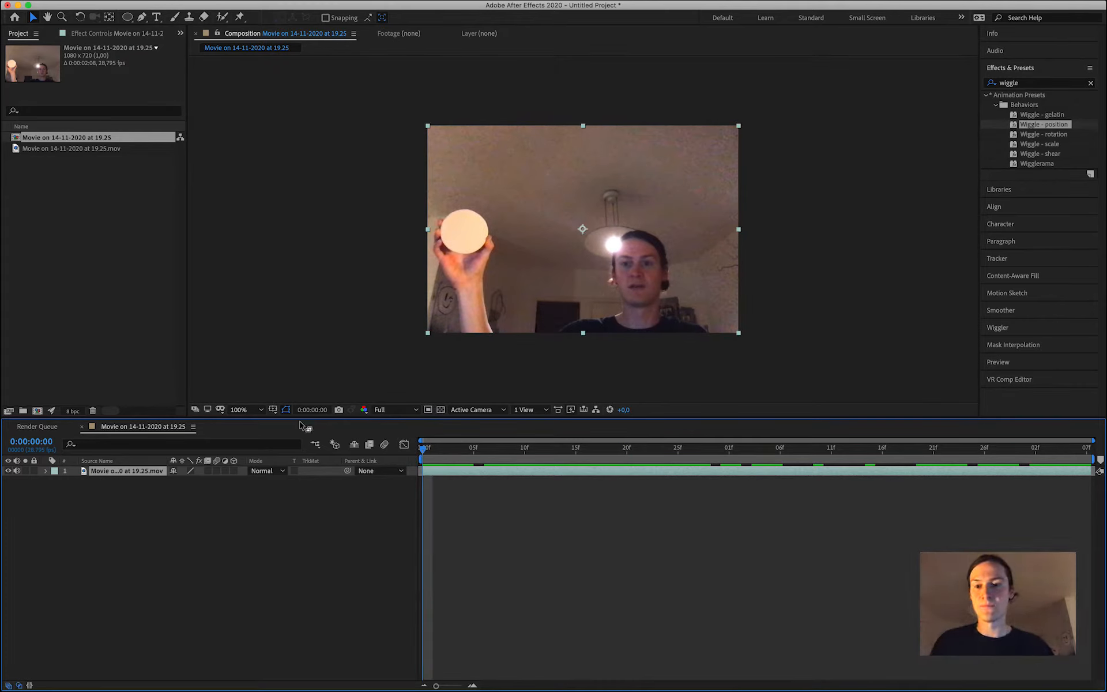
Fit the composition in the viewer and enlarge the viewer's height.
{"action": "left_click", "coordinate": [248, 411]}
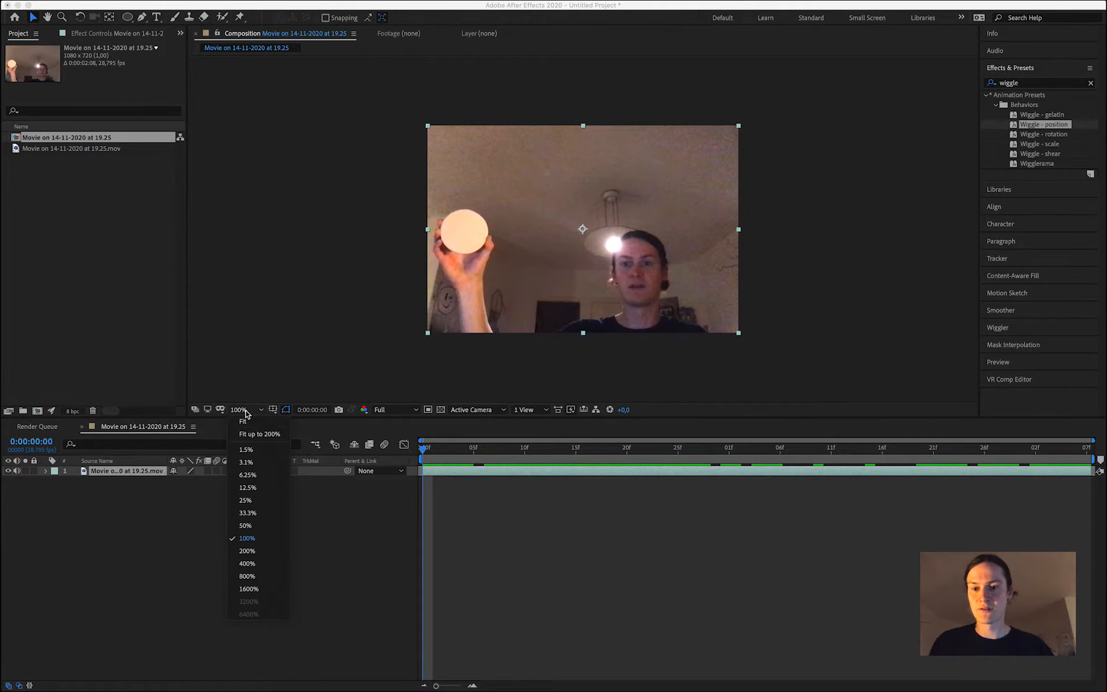
{"action": "left_click", "coordinate": [245, 422]}
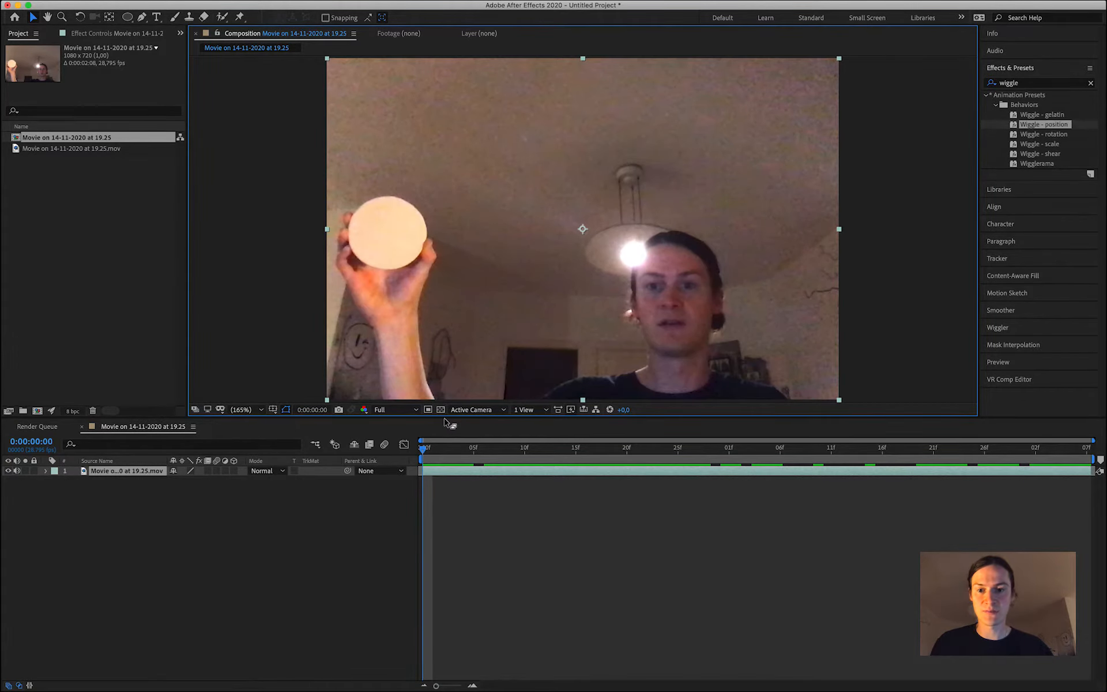
{"action": "left_click_drag", "start_coordinate": [441, 418], "coordinate": [437, 478]}
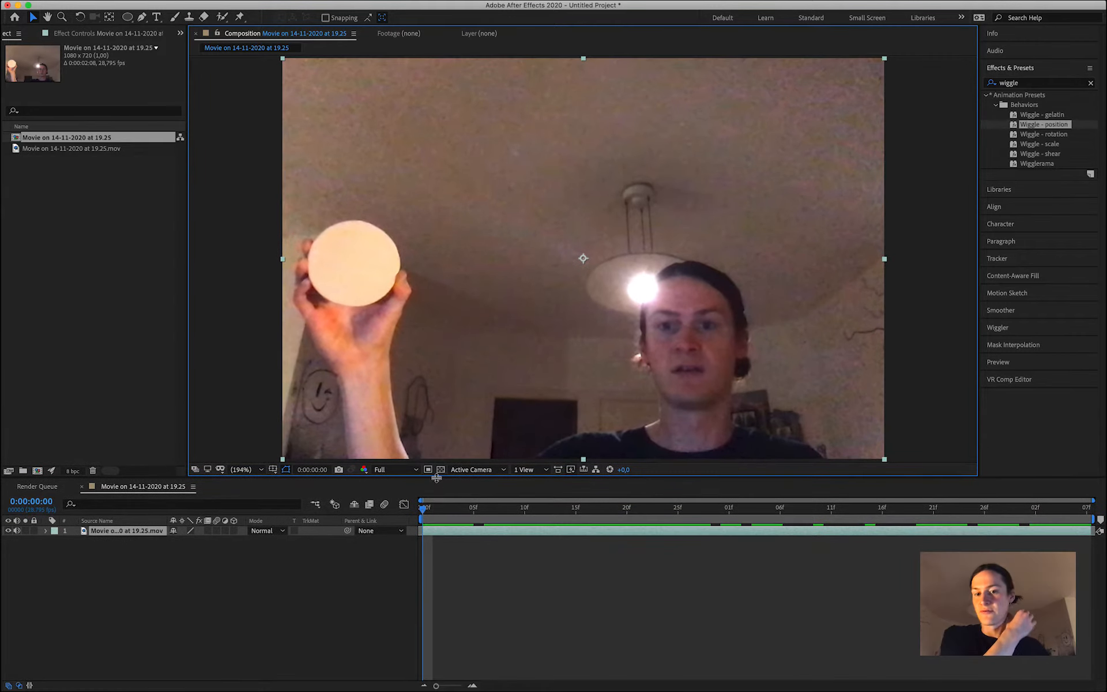
Draw a four-point shape near the ceiling lamp with the Pen tool and no layer selected, and delete its shape layer.
{"action": "left_click", "coordinate": [468, 603]}
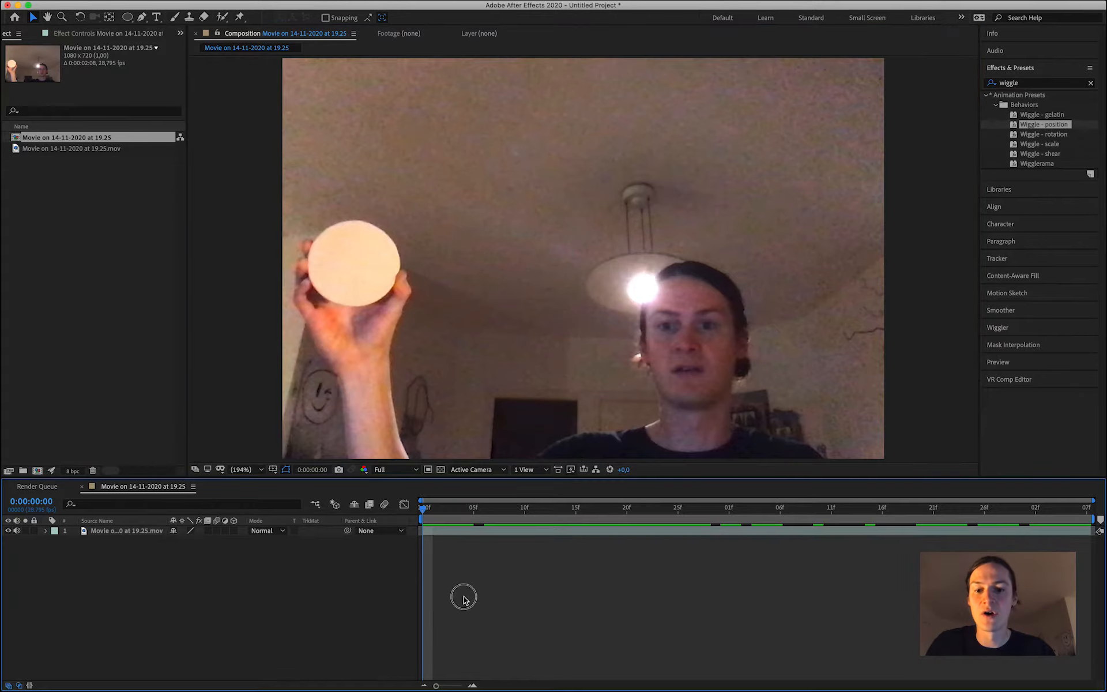
{"action": "left_click", "coordinate": [142, 19]}
{"action": "left_click", "coordinate": [593, 174]}
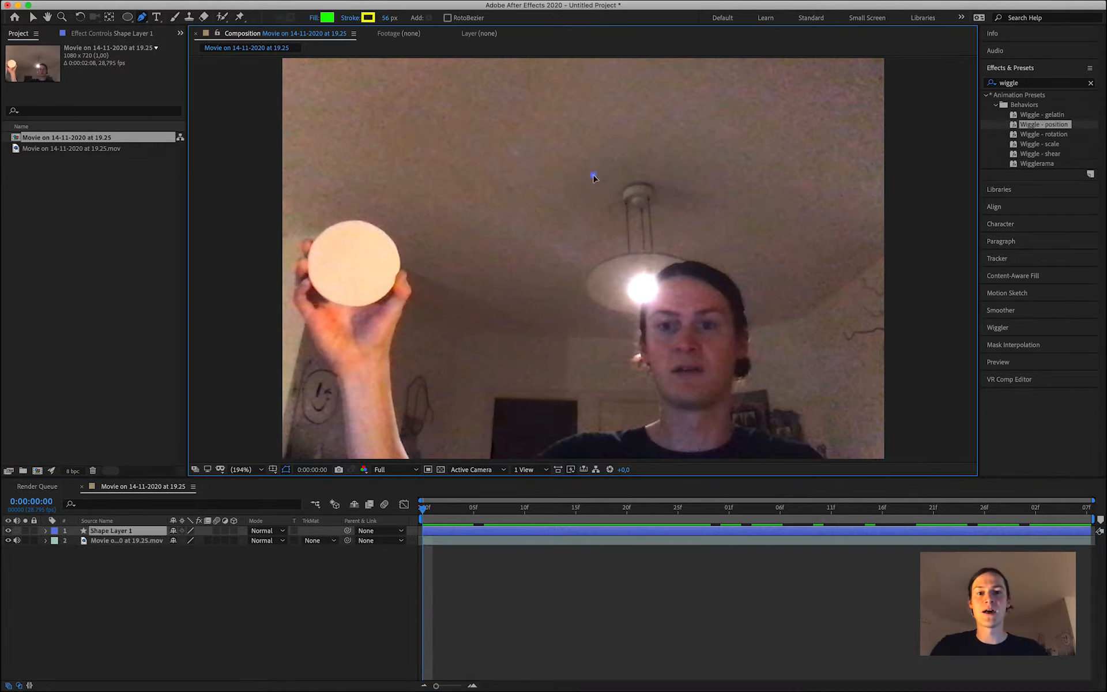
{"action": "left_click", "coordinate": [509, 260]}
{"action": "left_click", "coordinate": [597, 280]}
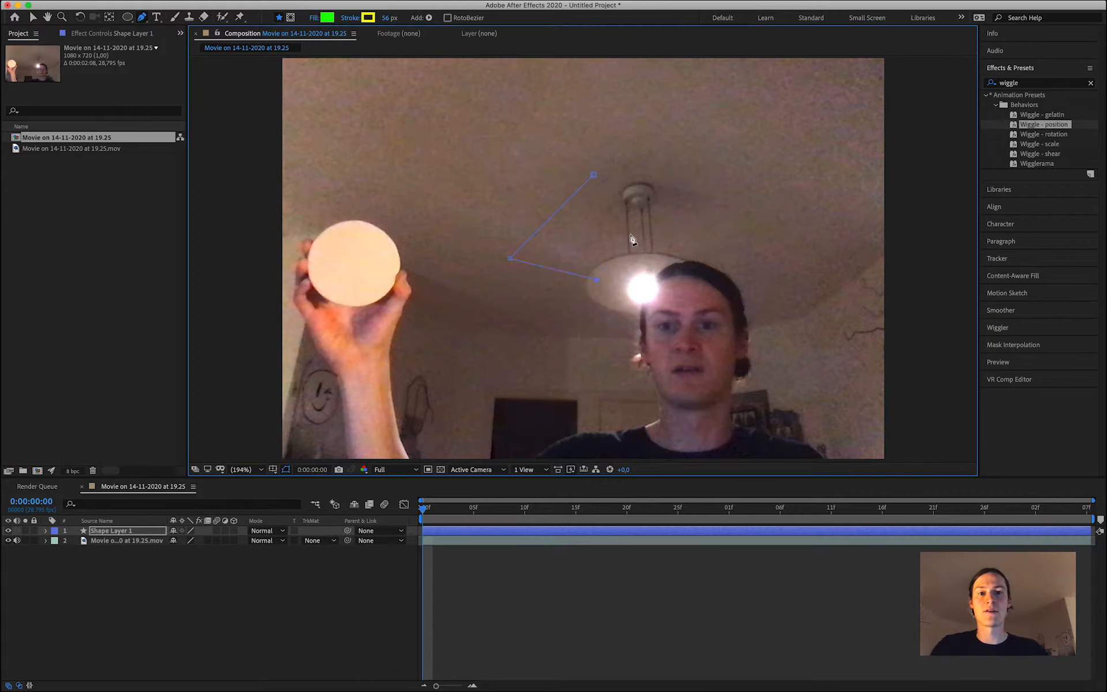
{"action": "left_click", "coordinate": [593, 174]}
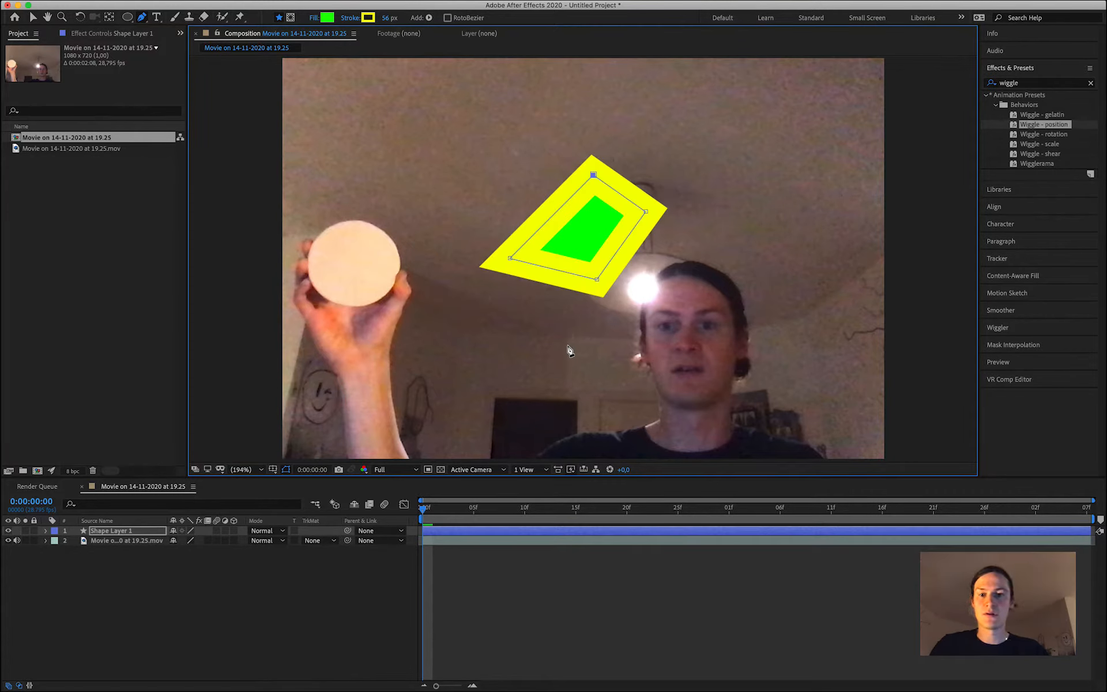
{"action": "left_click", "coordinate": [130, 530]}
{"action": "key", "text": "Delete"}
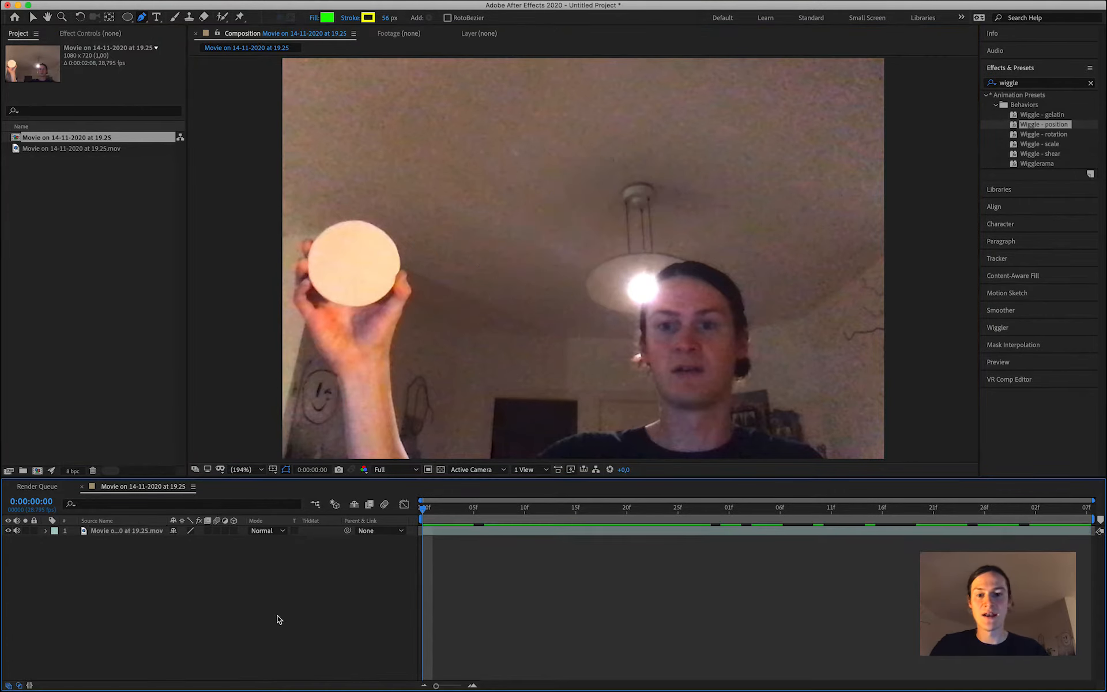
Draw a closed five-point Pen mask around the round object on the movie layer, then reselect the layer.
{"action": "left_click", "coordinate": [474, 531]}
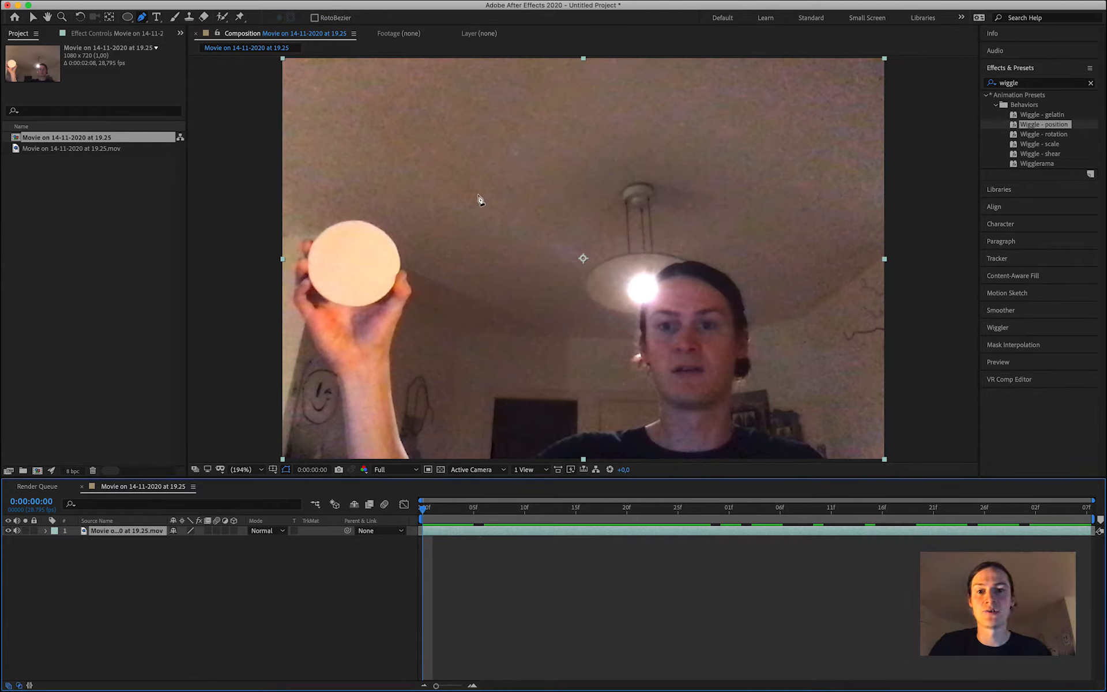
{"action": "left_click", "coordinate": [343, 222]}
{"action": "left_click", "coordinate": [310, 247]}
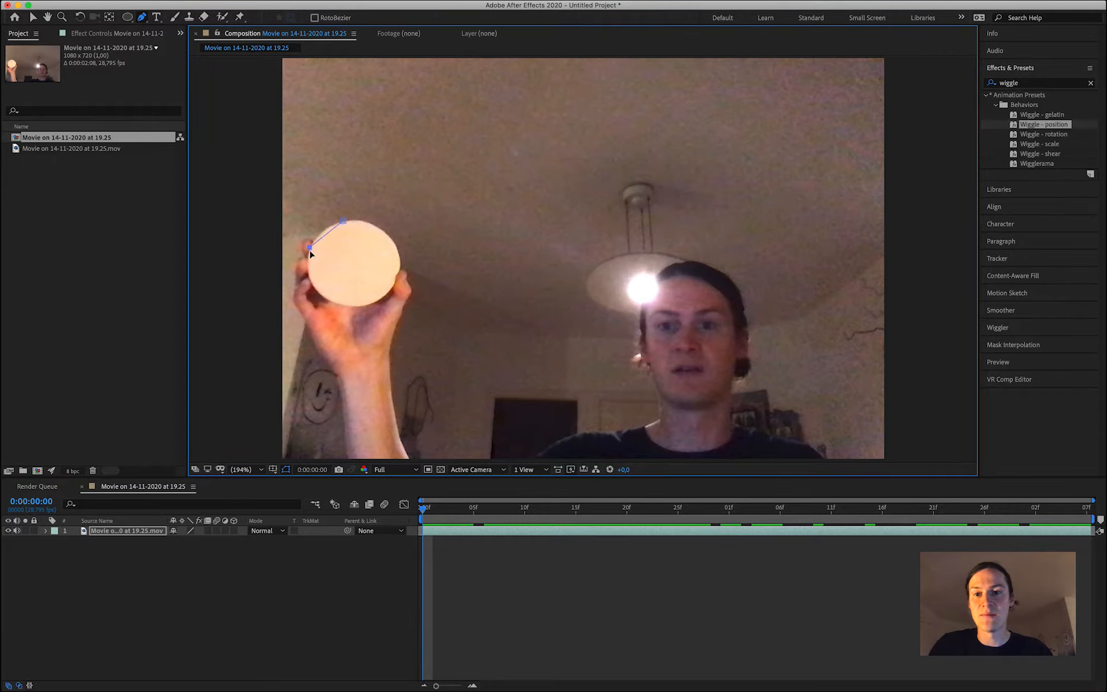
{"action": "left_click", "coordinate": [328, 297]}
{"action": "left_click", "coordinate": [394, 294]}
{"action": "left_click", "coordinate": [395, 237]}
{"action": "left_click", "coordinate": [343, 224]}
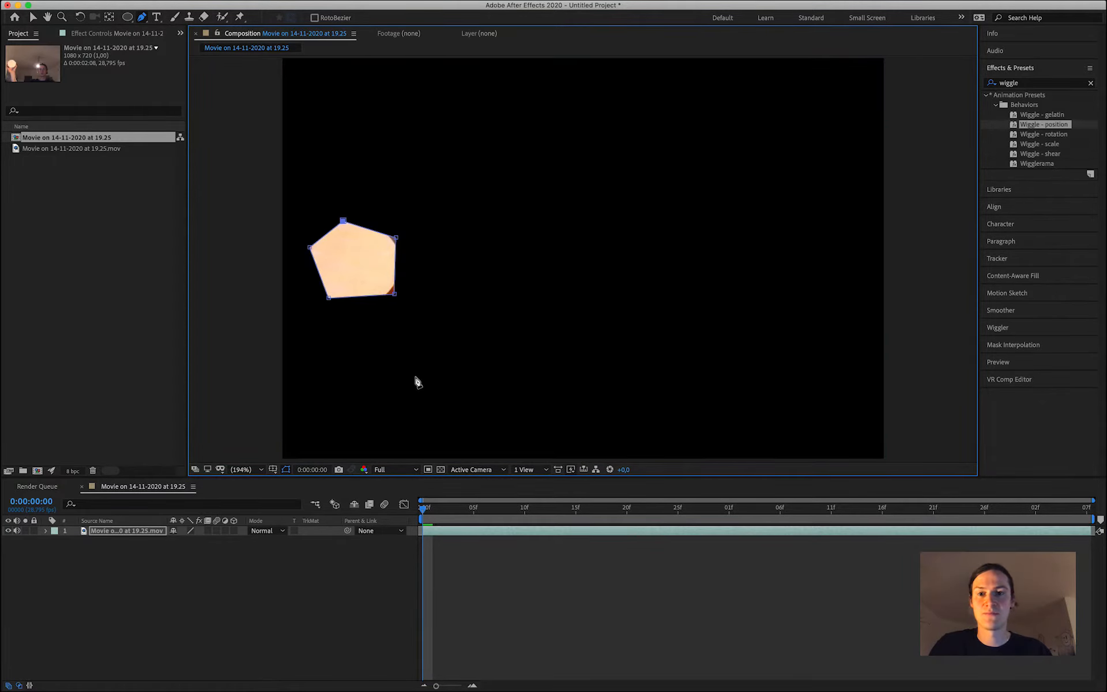
{"action": "left_click", "coordinate": [513, 628]}
{"action": "left_click", "coordinate": [456, 531]}
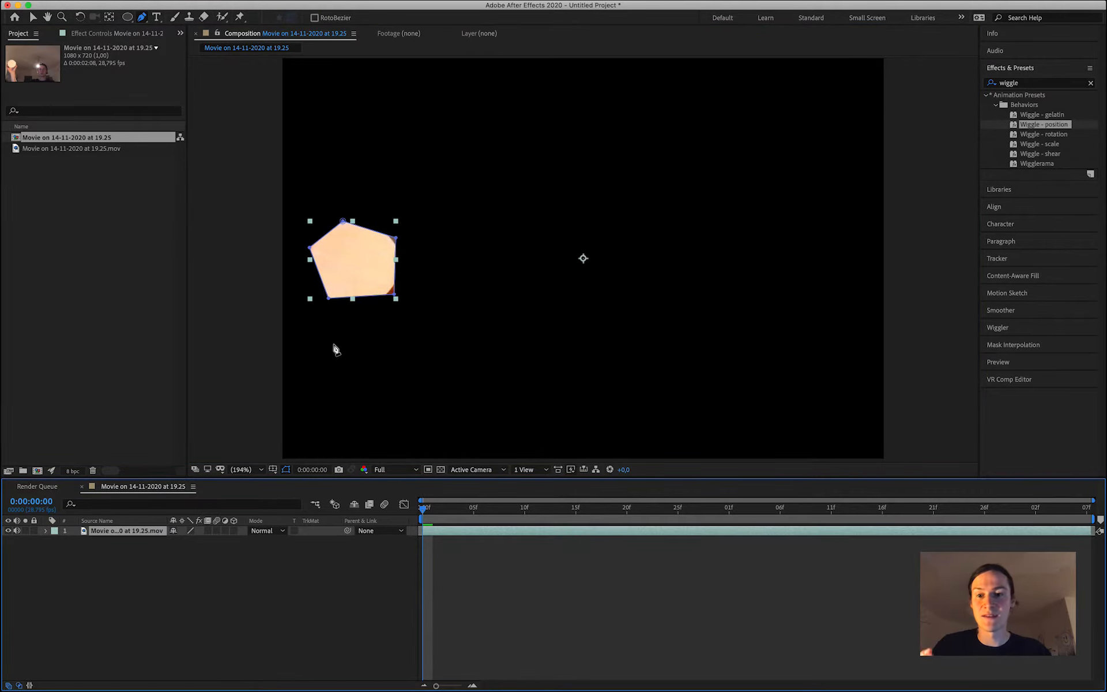
Undo the Pen mask on the movie layer.
{"action": "key", "text": "super+z"}
{"action": "key", "text": "super+z"}
{"action": "key", "text": "super+z"}
{"action": "key", "text": "super+z"}
{"action": "key", "text": "super+z"}
{"action": "key", "text": "super+z"}
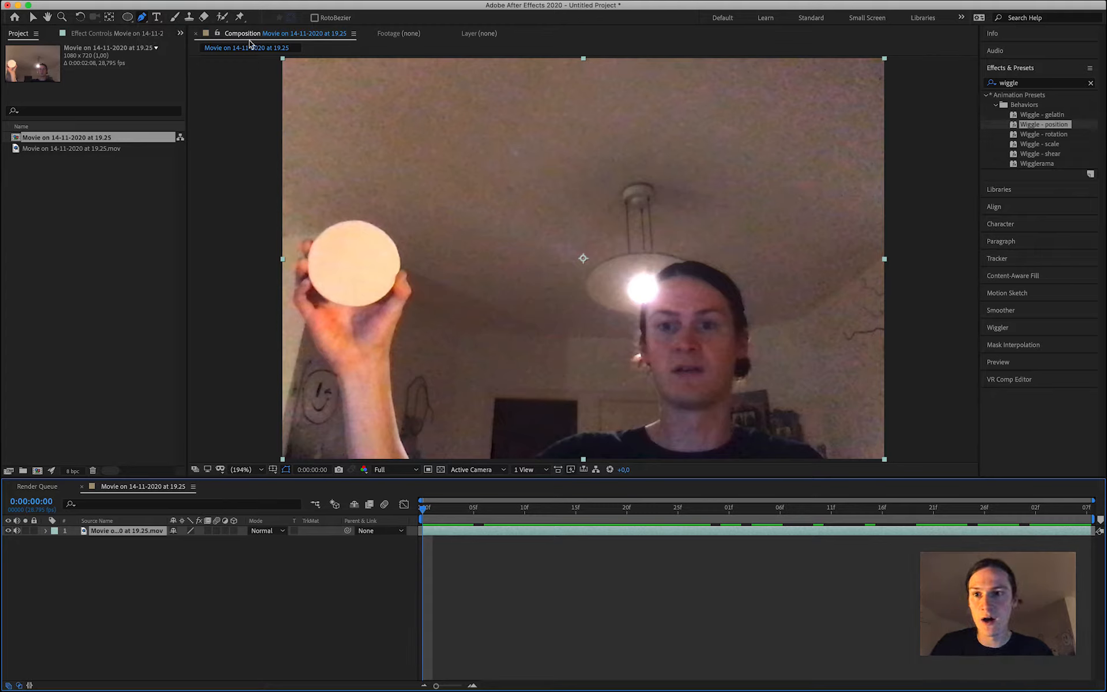
Draw an elliptical mask around the held round object on the movie layer.
{"action": "left_click", "coordinate": [128, 19]}
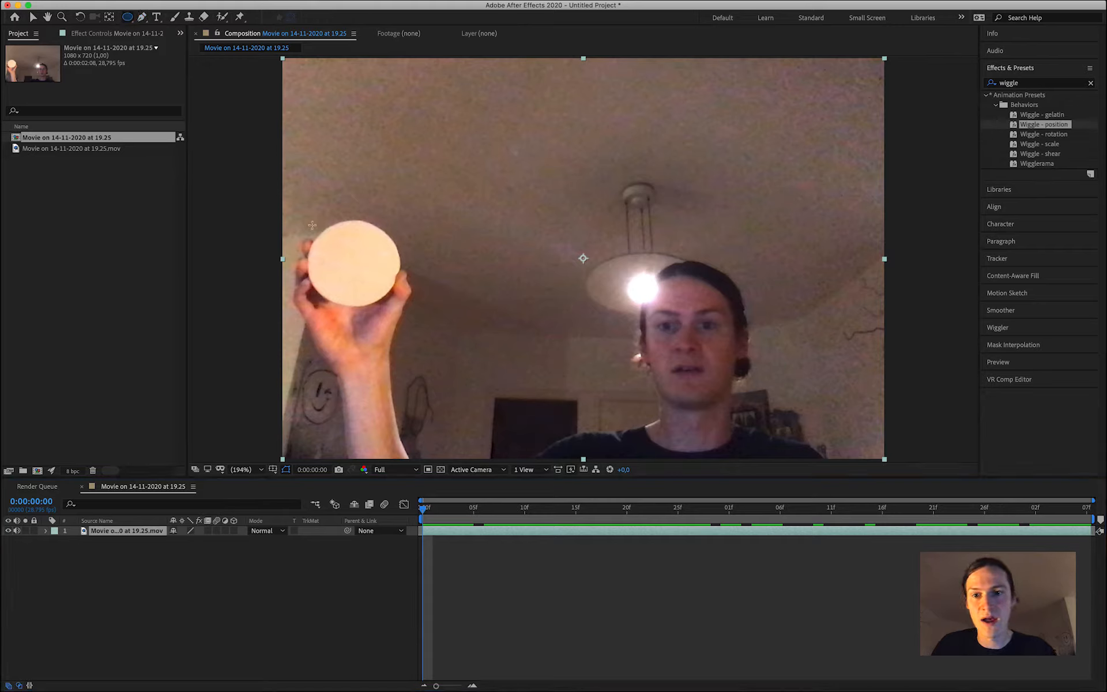
{"action": "left_click_drag", "start_coordinate": [306, 216], "coordinate": [400, 274]}
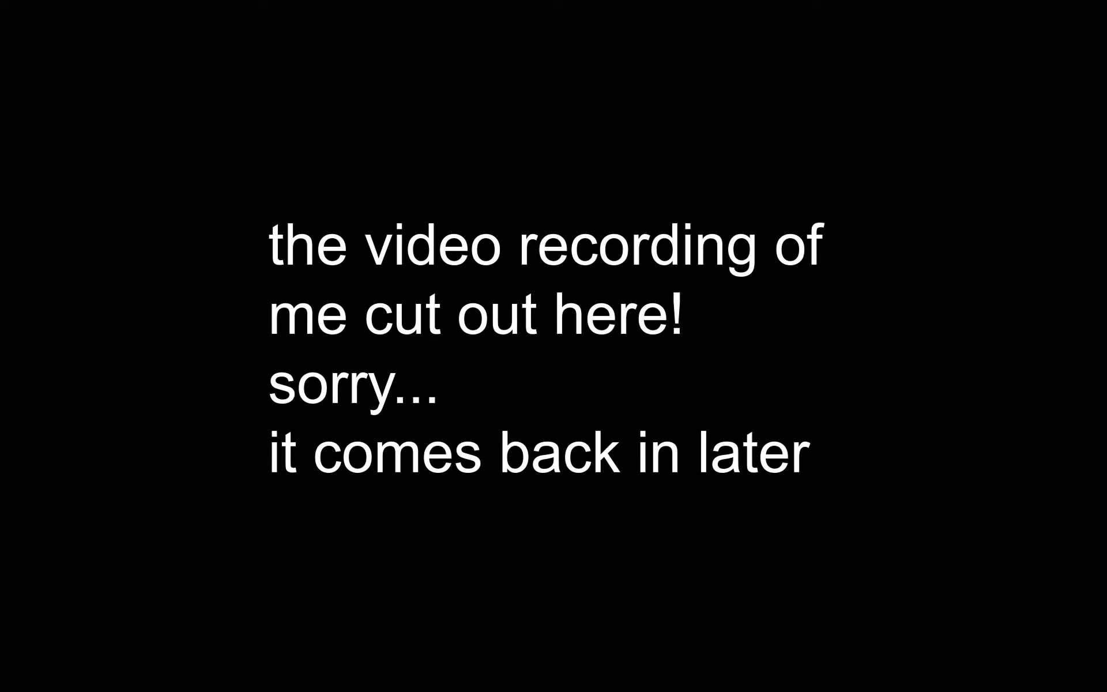
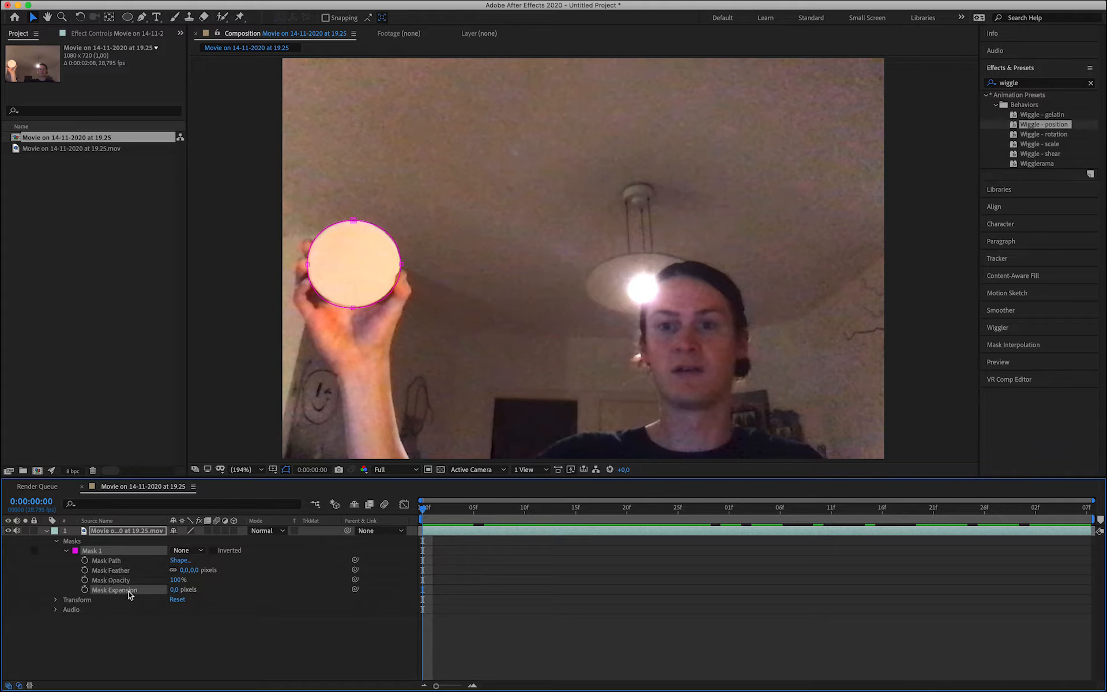
Keyframe Mask 1's path at 0:00:00:00 and 0:00:00:16, nudging the mask onto the round object at the second keyframe.
{"action": "left_click", "coordinate": [118, 562]}
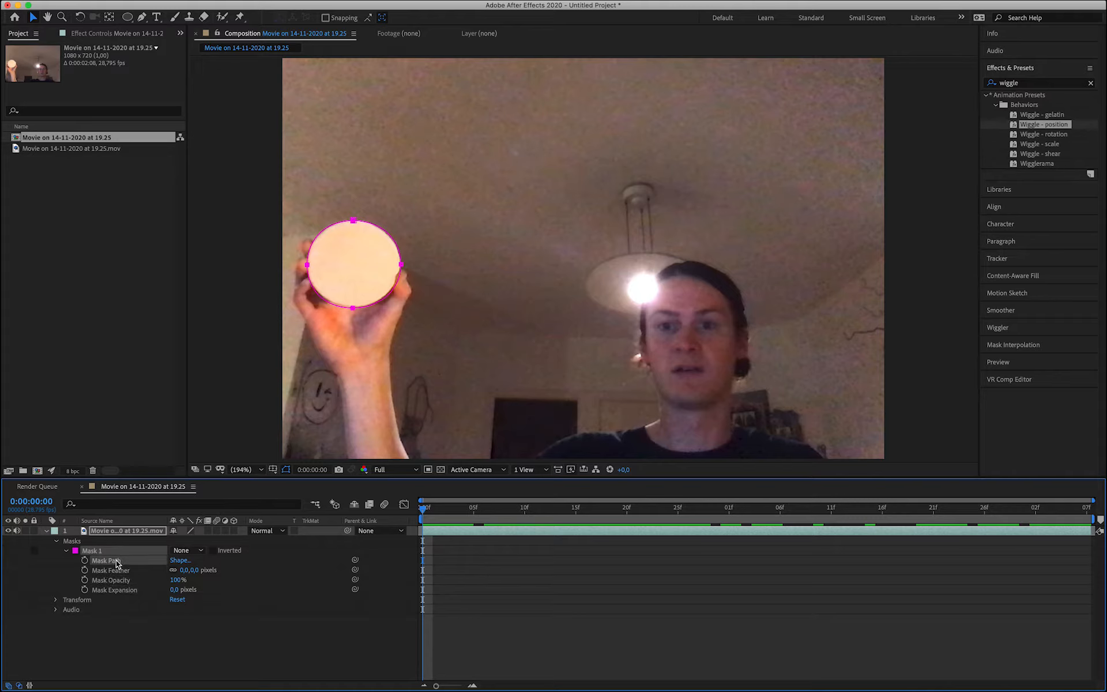
{"action": "left_click", "coordinate": [85, 560]}
{"action": "left_click_drag", "start_coordinate": [424, 510], "coordinate": [592, 539]}
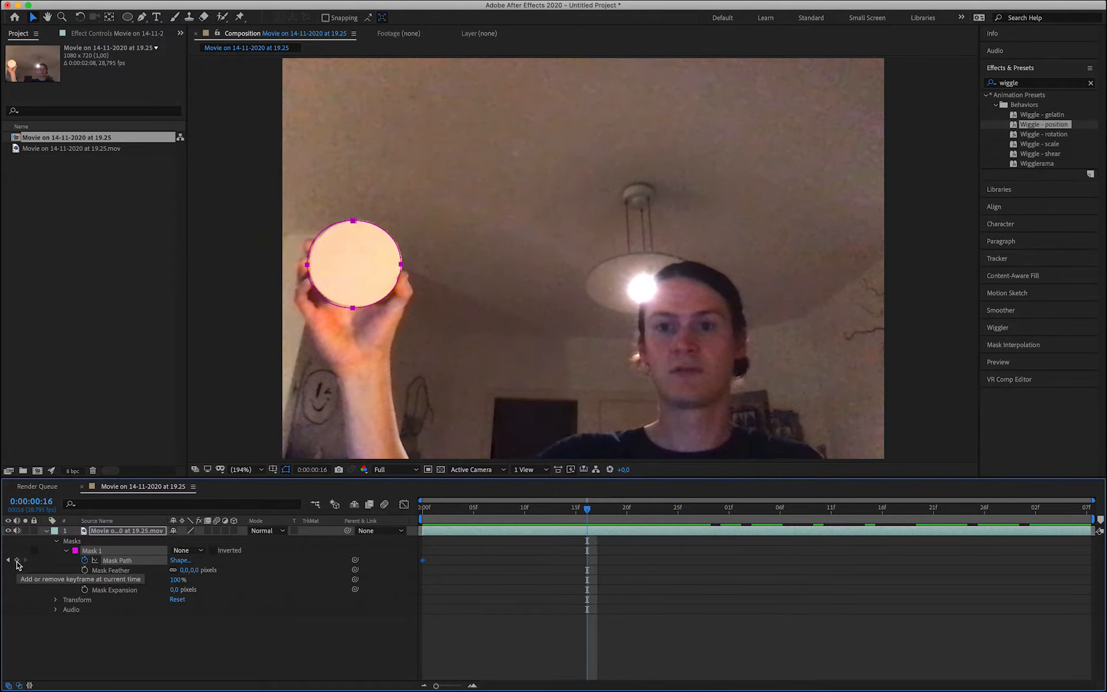
{"action": "left_click", "coordinate": [17, 561]}
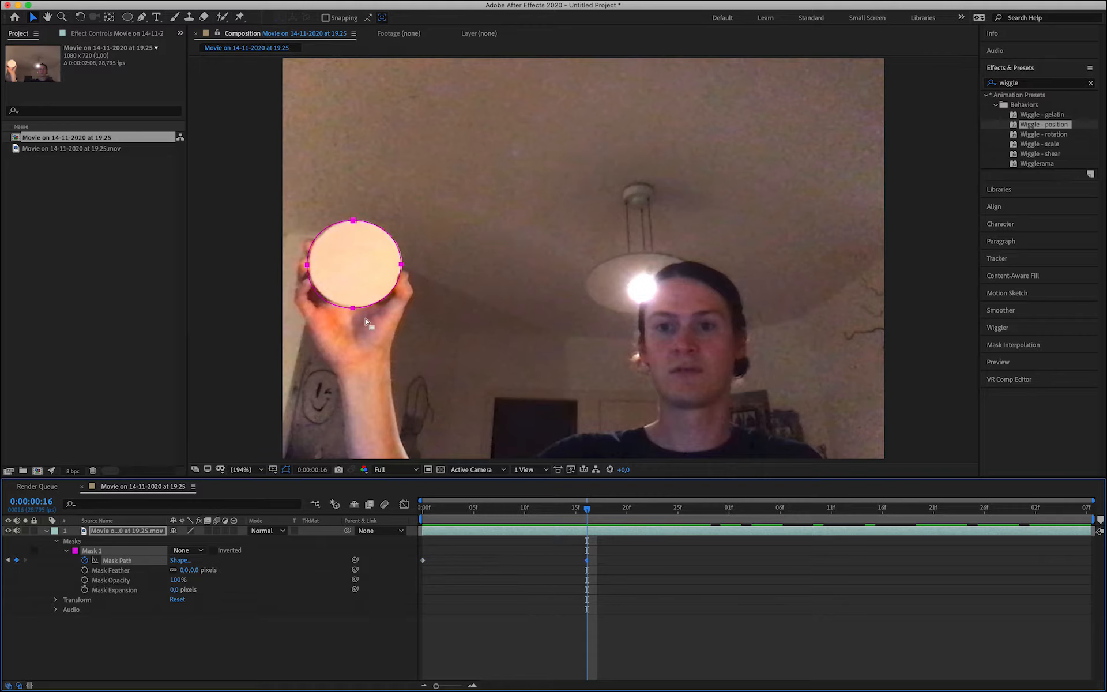
{"action": "left_click_drag", "start_coordinate": [354, 312], "coordinate": [353, 311]}
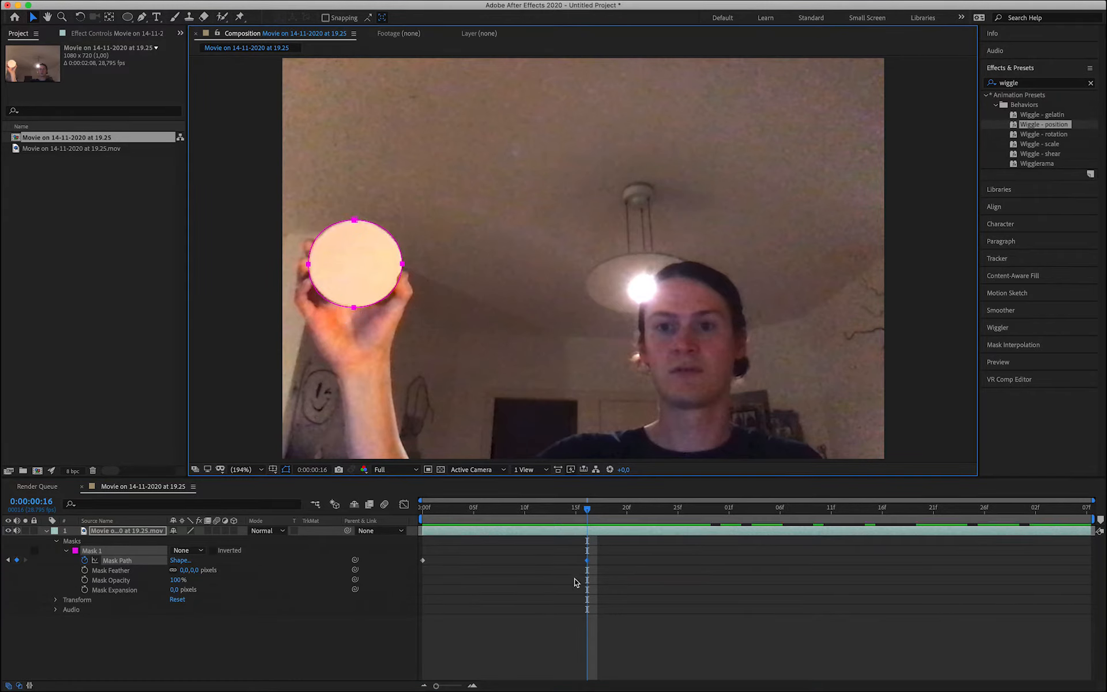
Keyframe Mask 1's path at 0:00:01:24 by moving the whole mask onto the round object's new position.
{"action": "left_click_drag", "start_coordinate": [588, 512], "coordinate": [965, 526]}
{"action": "left_click_drag", "start_coordinate": [354, 310], "coordinate": [818, 287]}
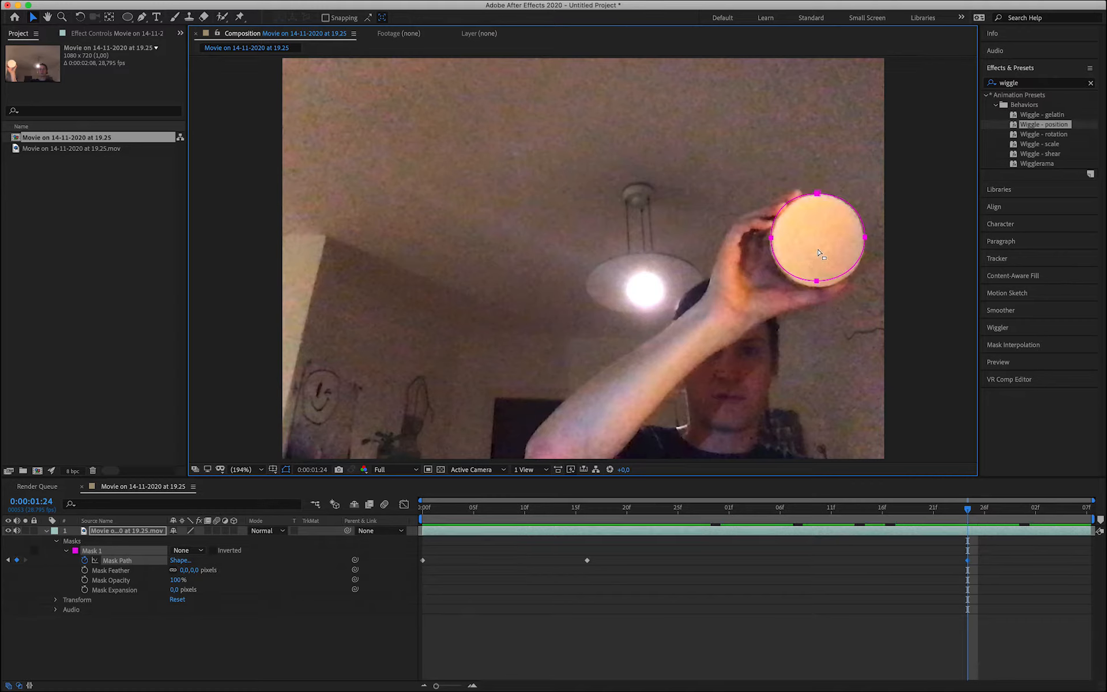
{"action": "left_click", "coordinate": [819, 255]}
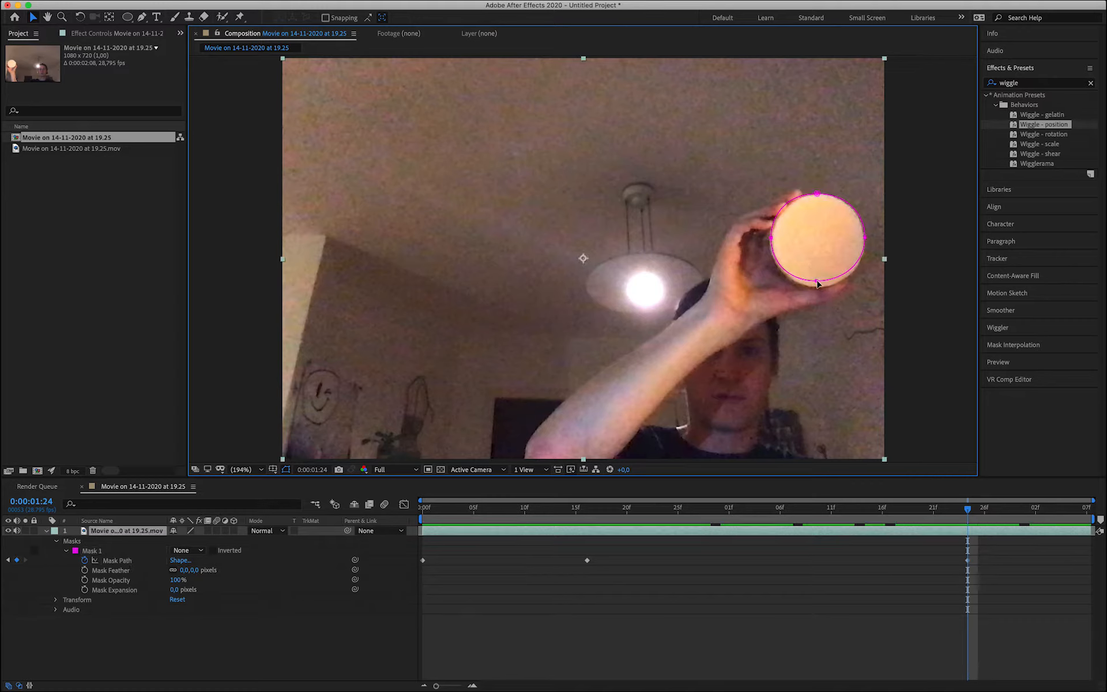
{"action": "left_click_drag", "start_coordinate": [816, 284], "coordinate": [817, 289]}
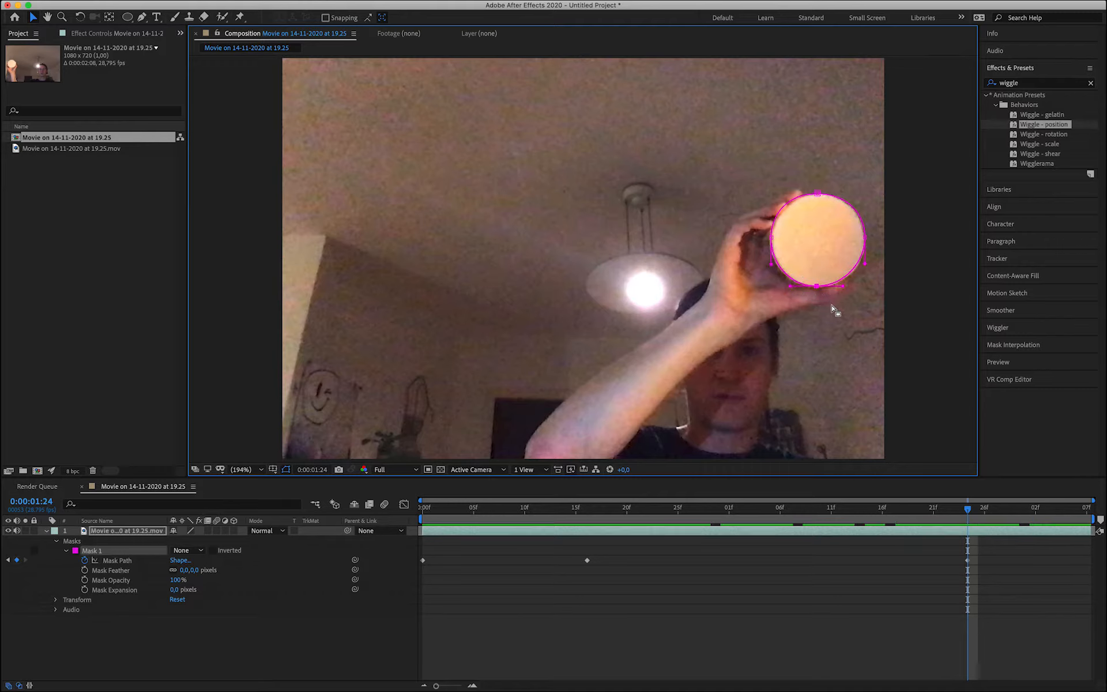
{"action": "key", "text": "super+z"}
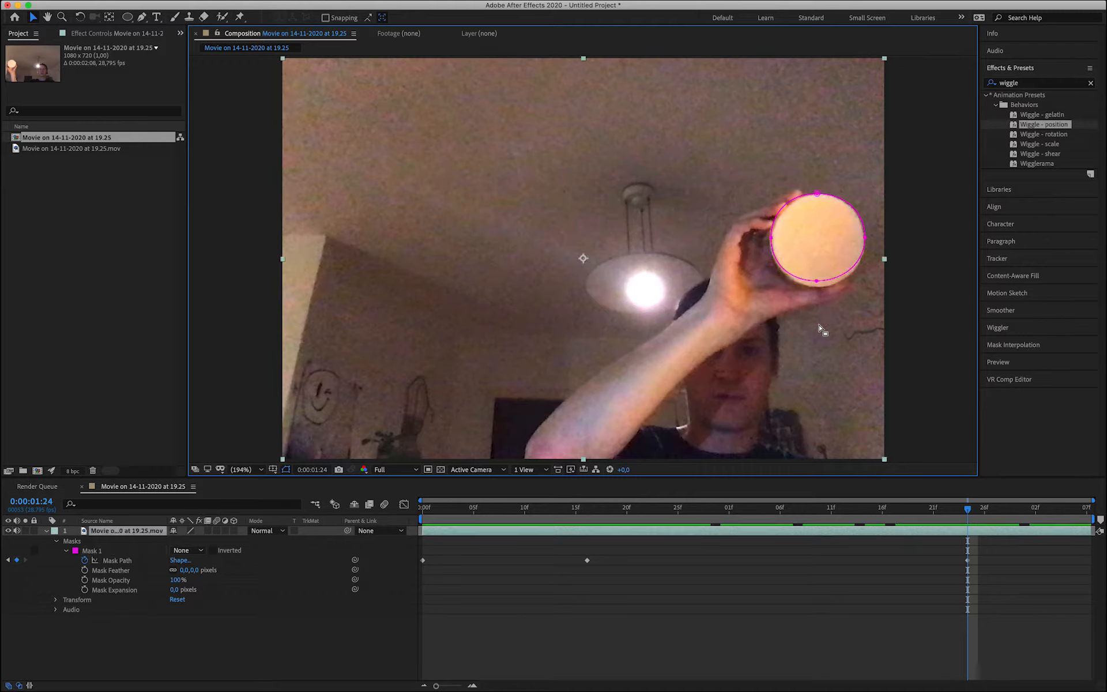
Free-transform the mask's lower edge to fit the round object at 0:00:01:24, and move the mask onto the object at 0:00:02:06.
{"action": "double_click", "coordinate": [817, 193]}
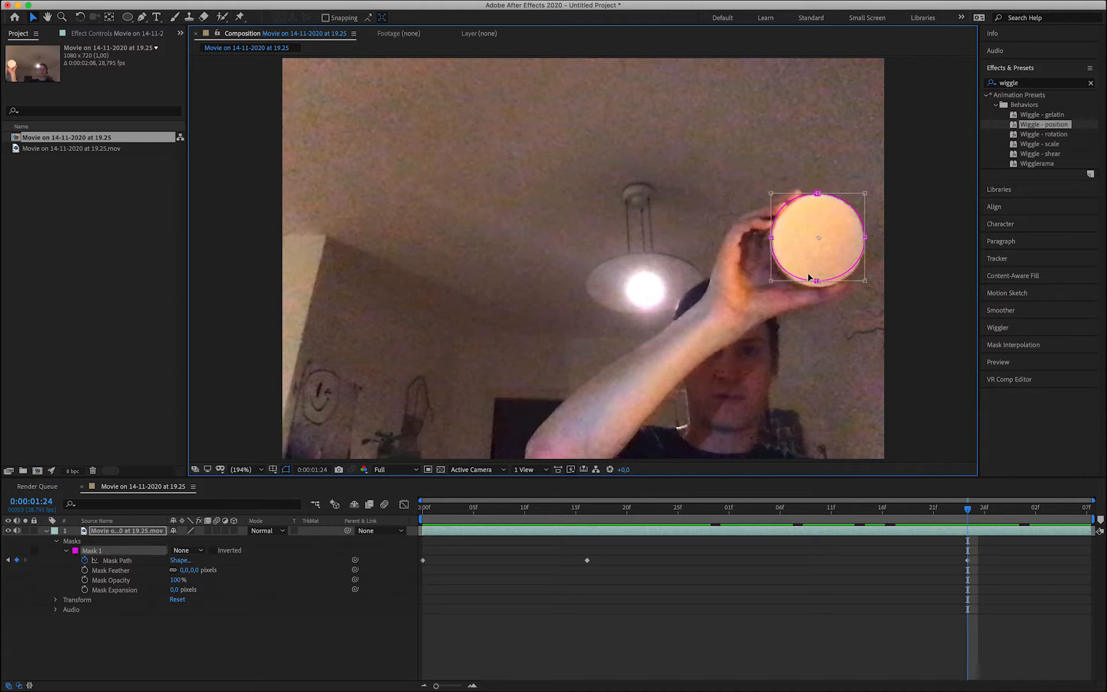
{"action": "left_click_drag", "start_coordinate": [773, 281], "coordinate": [697, 383]}
{"action": "left_click_drag", "start_coordinate": [817, 282], "coordinate": [818, 287]}
{"action": "key", "text": "Return"}
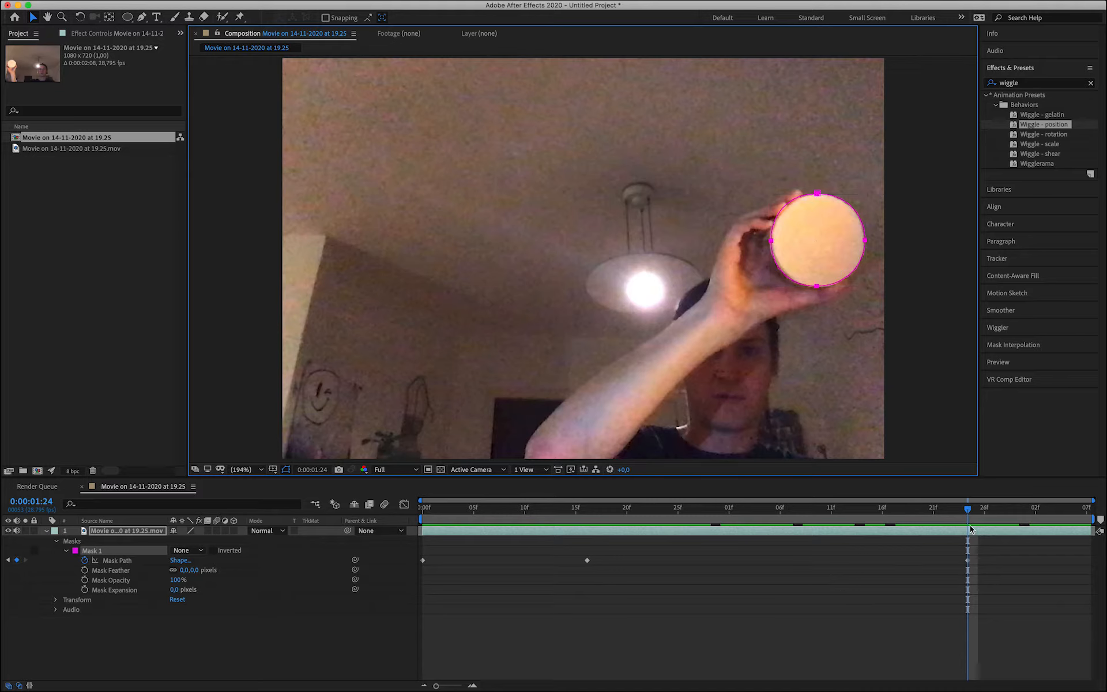
{"action": "left_click_drag", "start_coordinate": [968, 511], "coordinate": [1085, 520]}
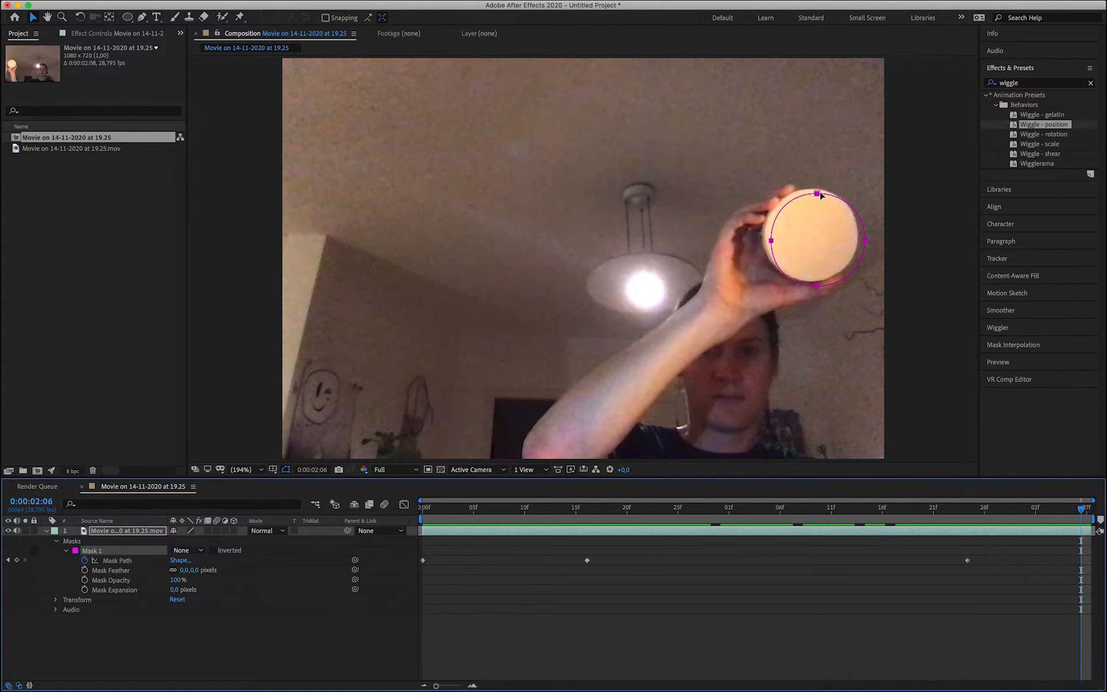
{"action": "left_click_drag", "start_coordinate": [821, 195], "coordinate": [814, 191]}
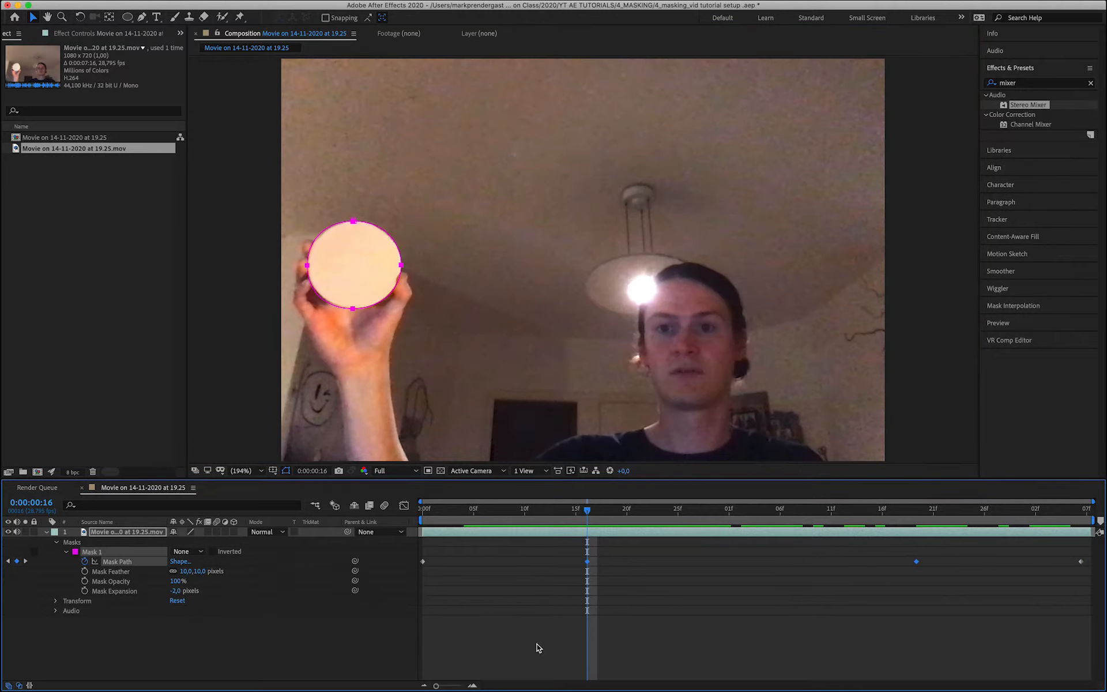
Review Mask 1's path keyframes on the movie layer at 0:00:00:00 and 0:00:00:16.
{"action": "left_click", "coordinate": [537, 648]}
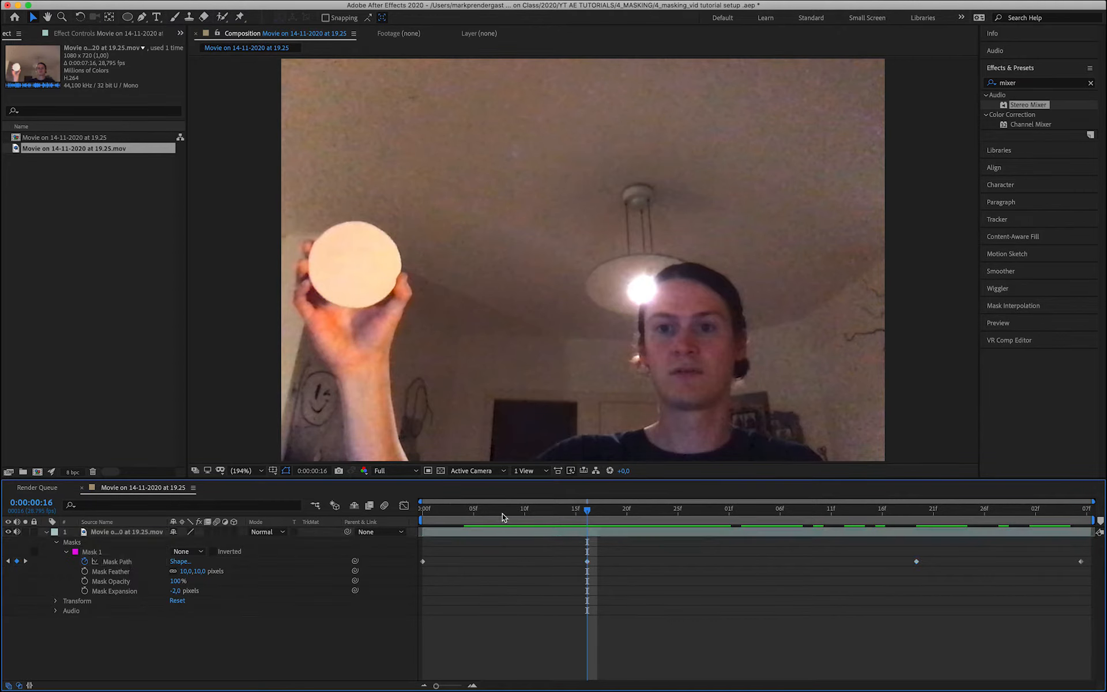
{"action": "left_click_drag", "start_coordinate": [503, 513], "coordinate": [425, 515]}
{"action": "left_click", "coordinate": [221, 532]}
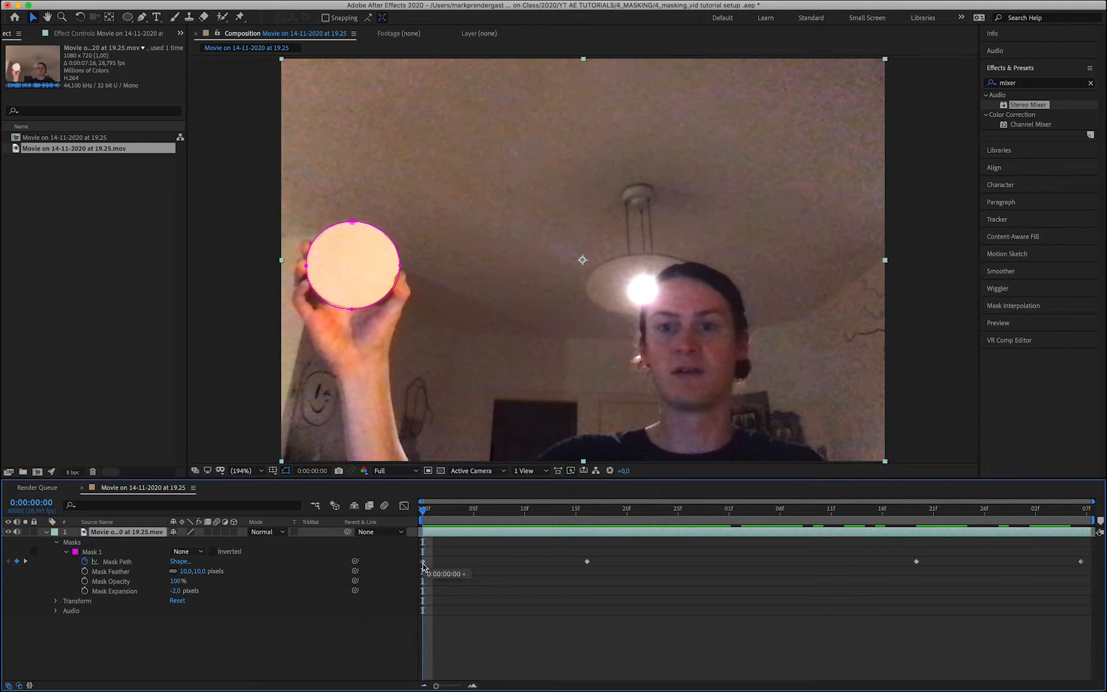
{"action": "left_click", "coordinate": [423, 562]}
{"action": "left_click", "coordinate": [425, 510]}
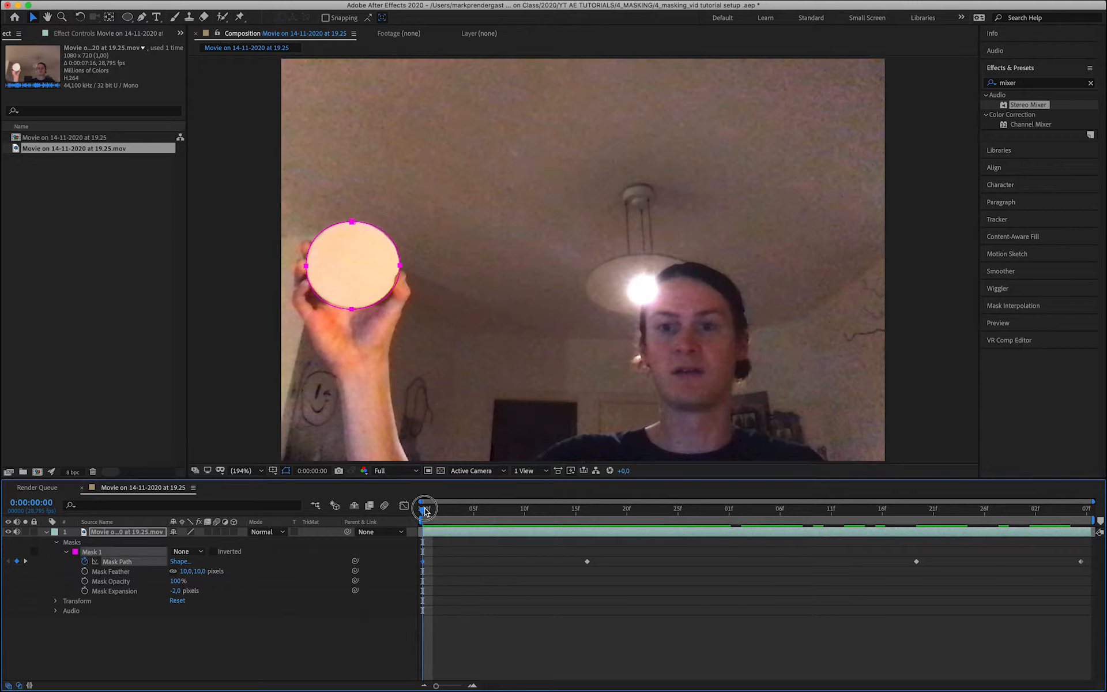
{"action": "left_click_drag", "start_coordinate": [424, 510], "coordinate": [587, 509]}
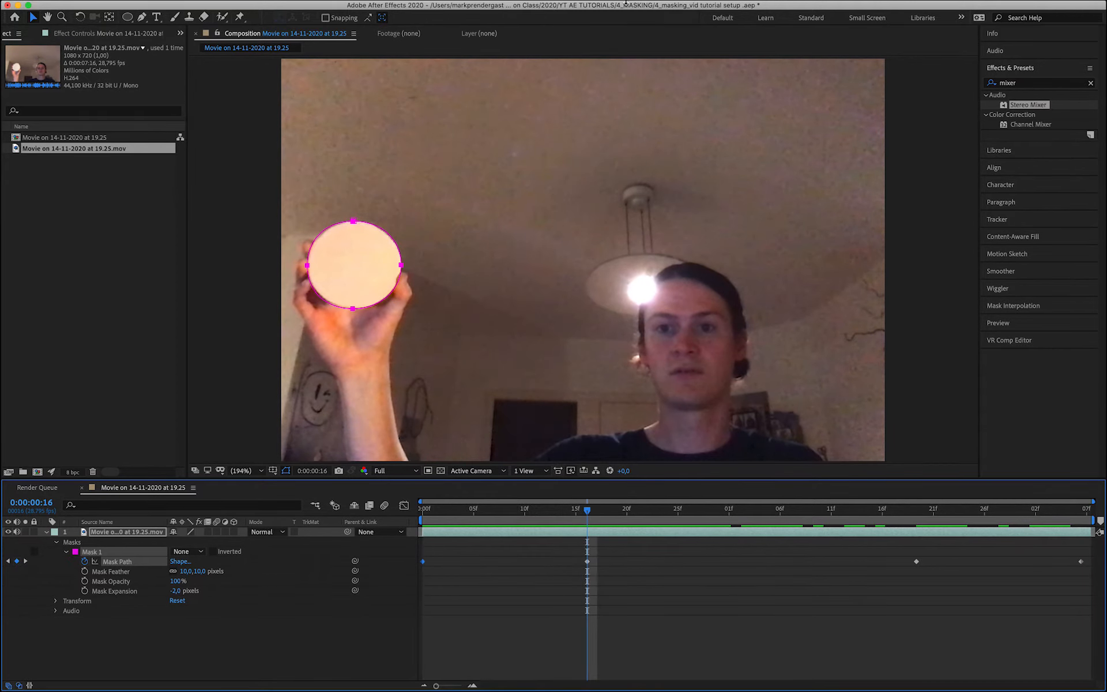
{"action": "left_click", "coordinate": [588, 512]}
{"action": "left_click_drag", "start_coordinate": [588, 513], "coordinate": [587, 539]}
Turn on keyframing for Mask 1's path at 0:00:00:00.
{"action": "left_click_drag", "start_coordinate": [454, 513], "coordinate": [417, 514]}
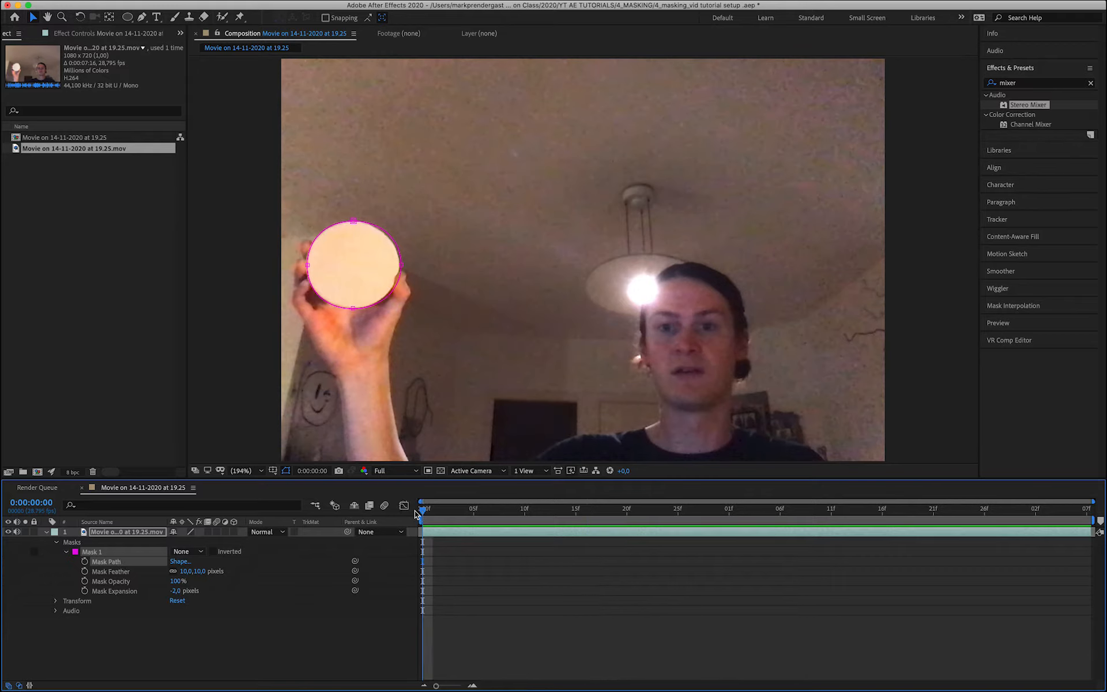
{"action": "left_click", "coordinate": [85, 562]}
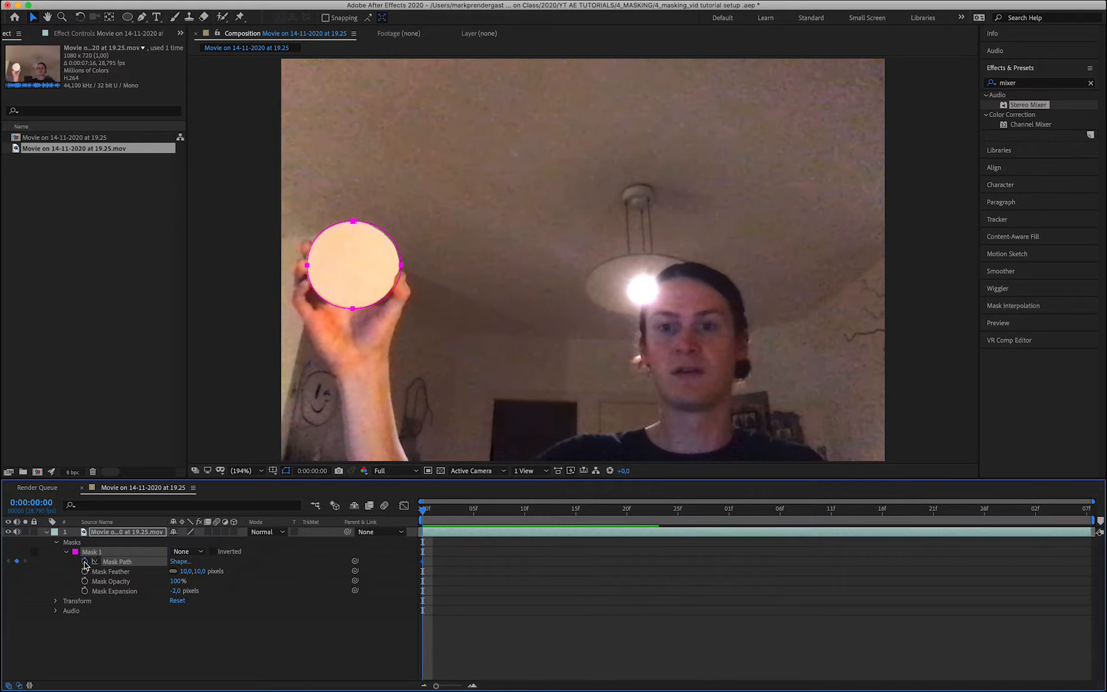
Keyframe Mask 1's path every five frames from 0:00:00:05 to 0:00:00:20, nudging the mask onto the round object each time.
{"action": "left_click_drag", "start_coordinate": [425, 509], "coordinate": [474, 511]}
{"action": "left_click_drag", "start_coordinate": [401, 265], "coordinate": [401, 263]}
{"action": "left_click_drag", "start_coordinate": [484, 513], "coordinate": [525, 511]}
{"action": "left_click_drag", "start_coordinate": [351, 310], "coordinate": [353, 311]}
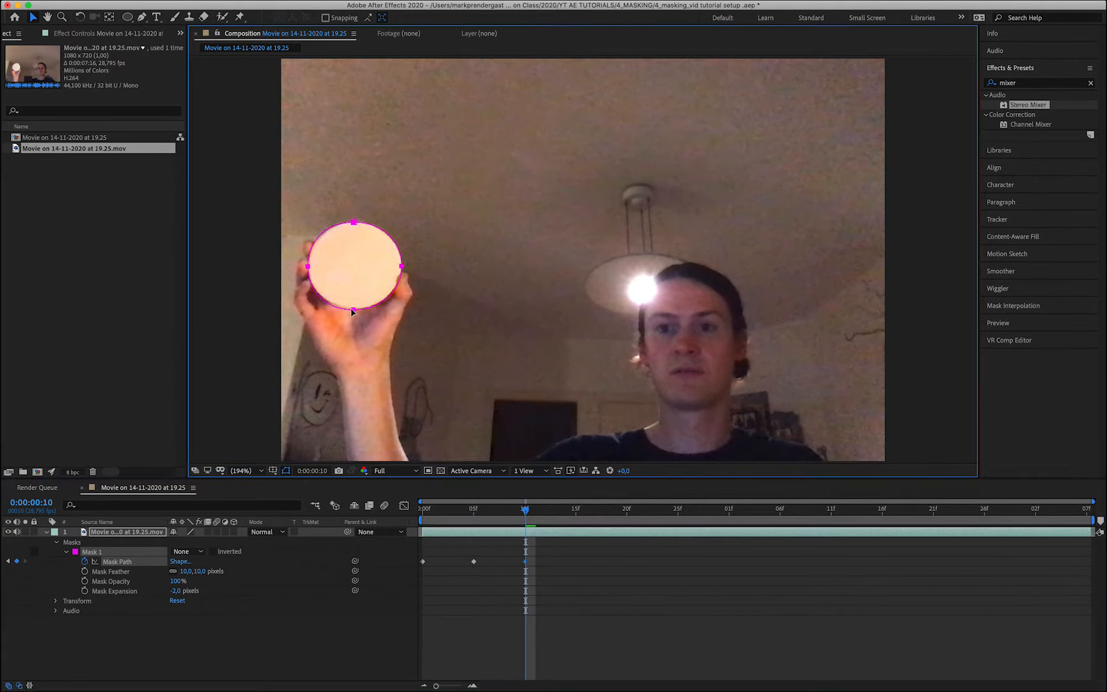
{"action": "left_click", "coordinate": [535, 512]}
{"action": "left_click_drag", "start_coordinate": [535, 515], "coordinate": [576, 511]}
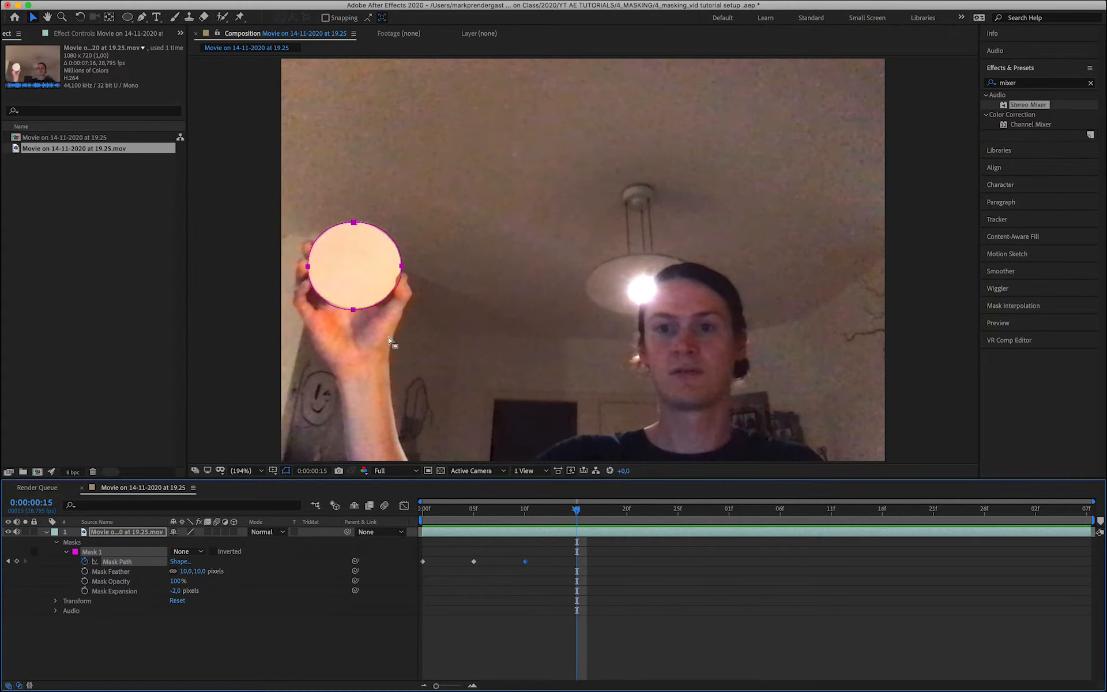
{"action": "left_click_drag", "start_coordinate": [356, 311], "coordinate": [356, 310]}
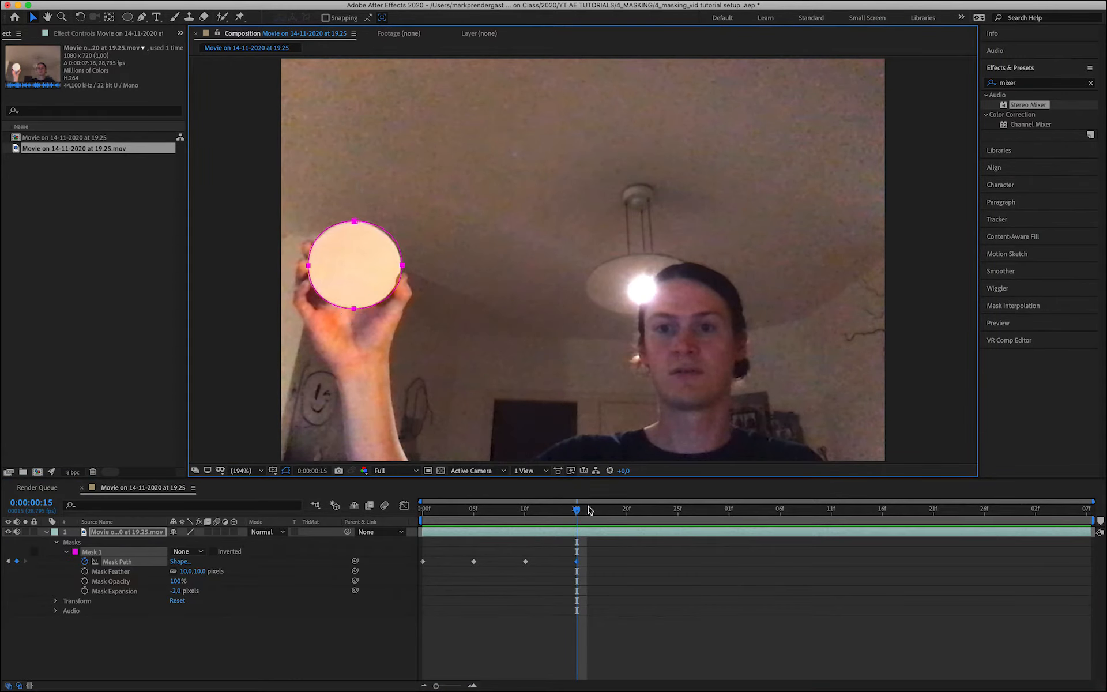
{"action": "left_click_drag", "start_coordinate": [589, 511], "coordinate": [629, 511]}
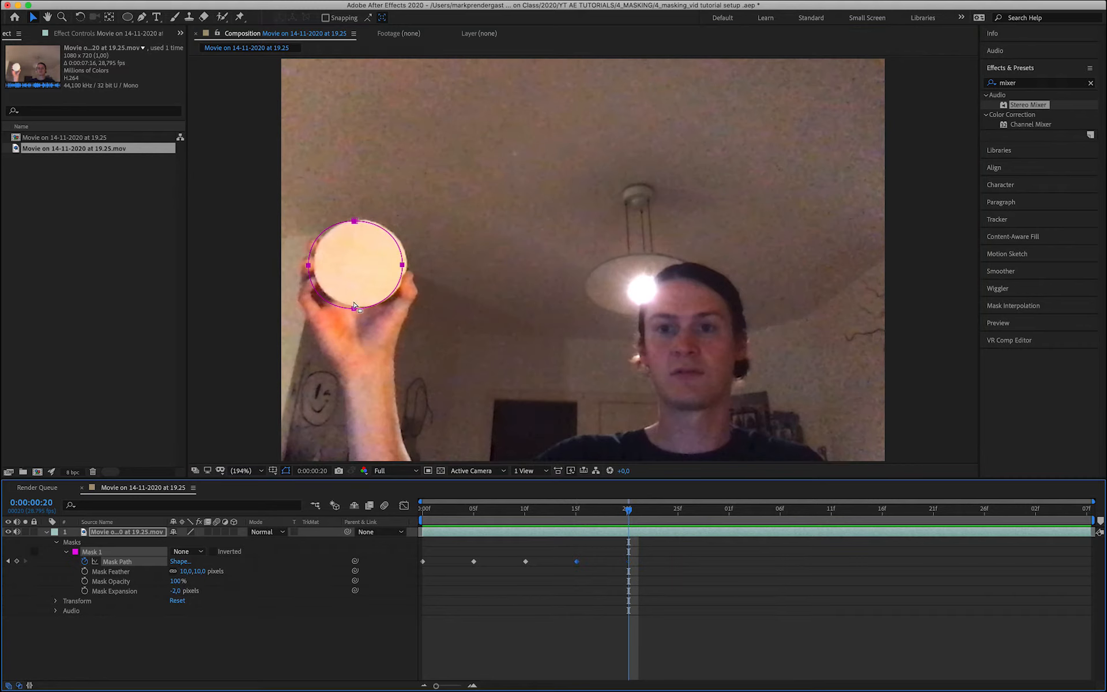
{"action": "left_click_drag", "start_coordinate": [364, 289], "coordinate": [369, 286]}
Add three more Mask Path keyframes after 0:00:00:20, ending at 0:00:01:04, moving the mask along with the round object.
{"action": "left_click", "coordinate": [646, 511]}
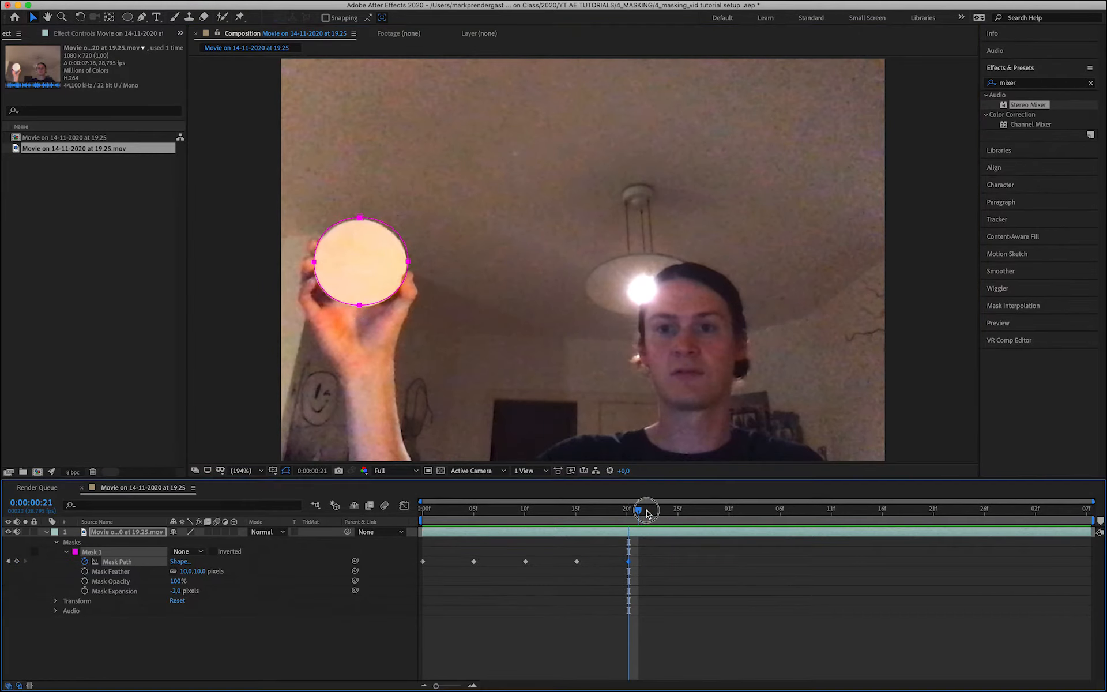
{"action": "left_click_drag", "start_coordinate": [647, 513], "coordinate": [669, 511]}
{"action": "left_click_drag", "start_coordinate": [360, 305], "coordinate": [377, 305]}
{"action": "left_click_drag", "start_coordinate": [679, 513], "coordinate": [711, 514]}
{"action": "left_click_drag", "start_coordinate": [379, 307], "coordinate": [418, 307]}
{"action": "left_click_drag", "start_coordinate": [711, 511], "coordinate": [758, 518]}
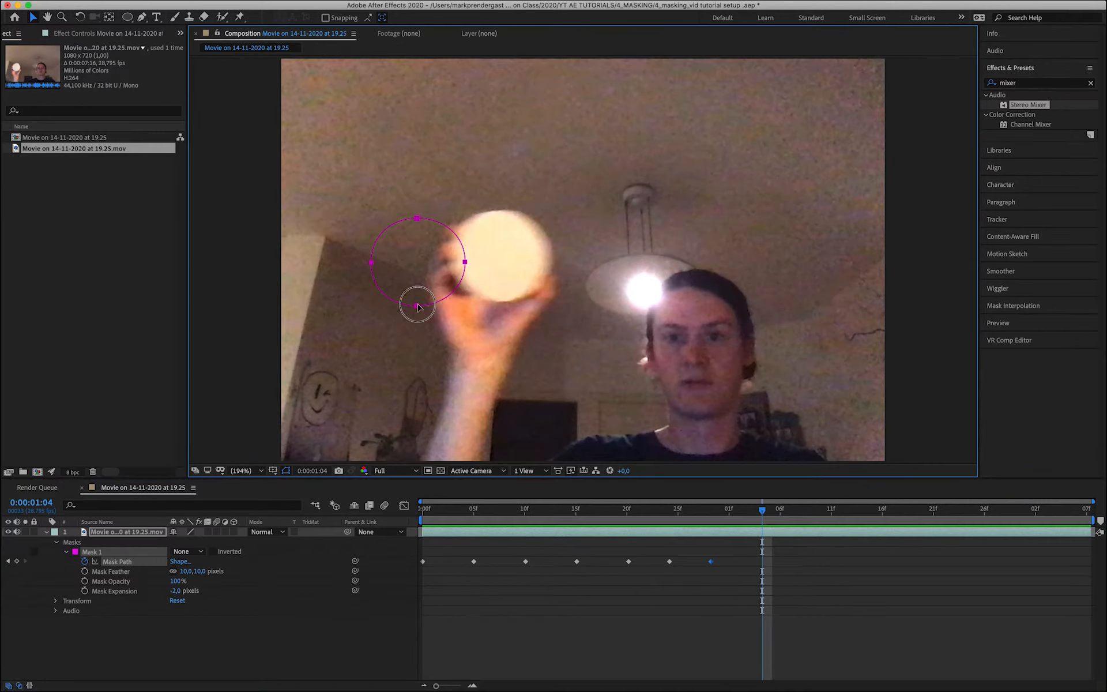
{"action": "left_click_drag", "start_coordinate": [417, 305], "coordinate": [499, 301]}
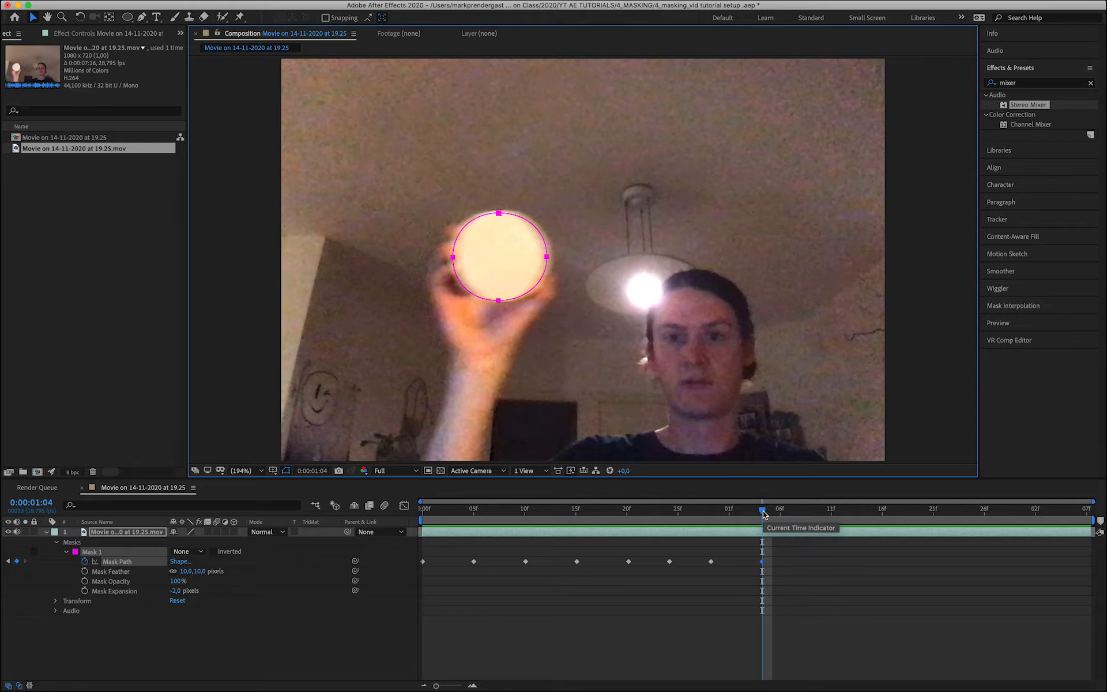
Delete all Mask Path keyframes after the one at 0:00:00:00.
{"action": "left_click_drag", "start_coordinate": [762, 512], "coordinate": [602, 536]}
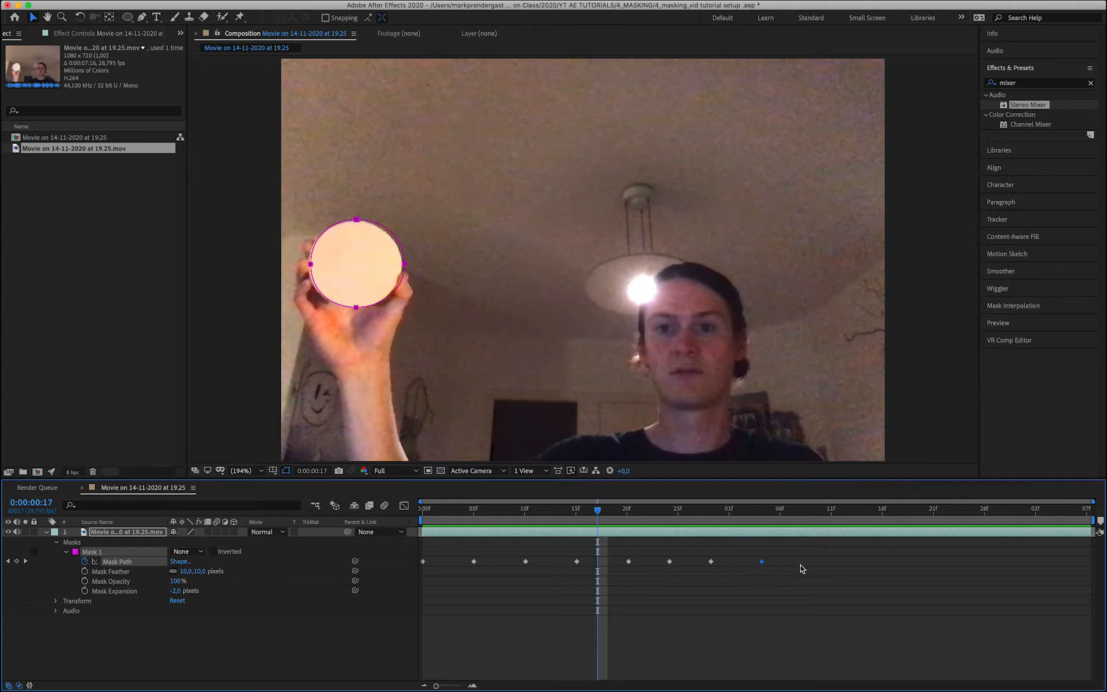
{"action": "left_click_drag", "start_coordinate": [794, 558], "coordinate": [429, 571]}
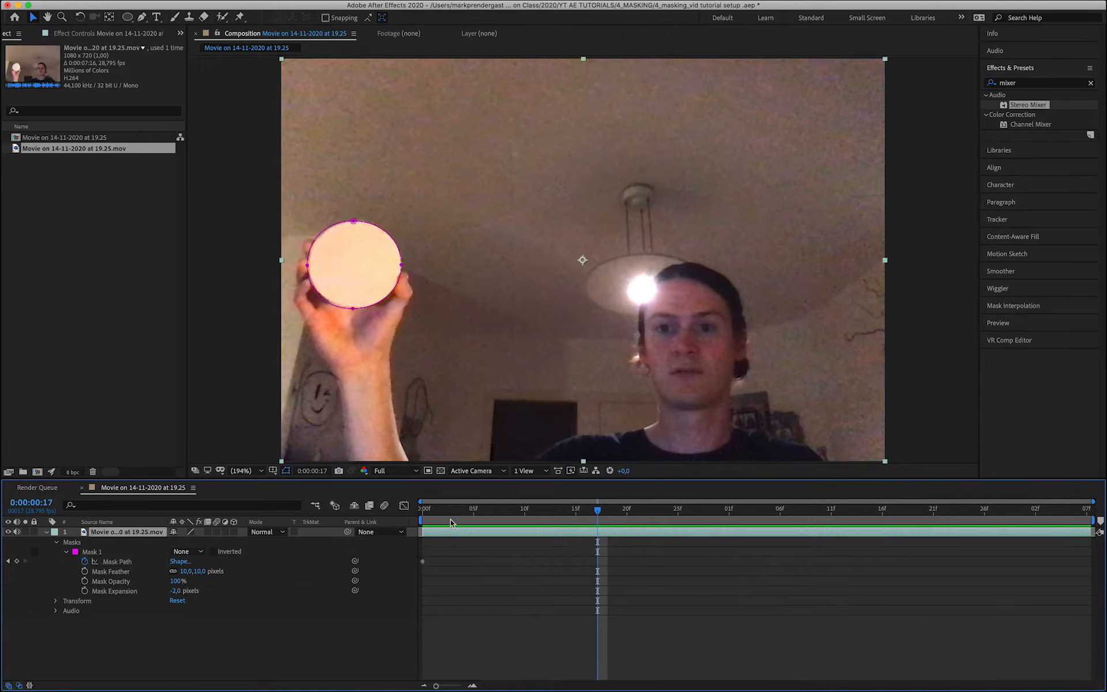
Keyframe Mask 1's path at 0:00:00:18, 0:00:01:23 and 0:00:02:06, placing the mask on the round object.
{"action": "left_click_drag", "start_coordinate": [597, 529], "coordinate": [958, 526]}
{"action": "left_click", "coordinate": [17, 561]}
{"action": "left_click", "coordinate": [489, 271]}
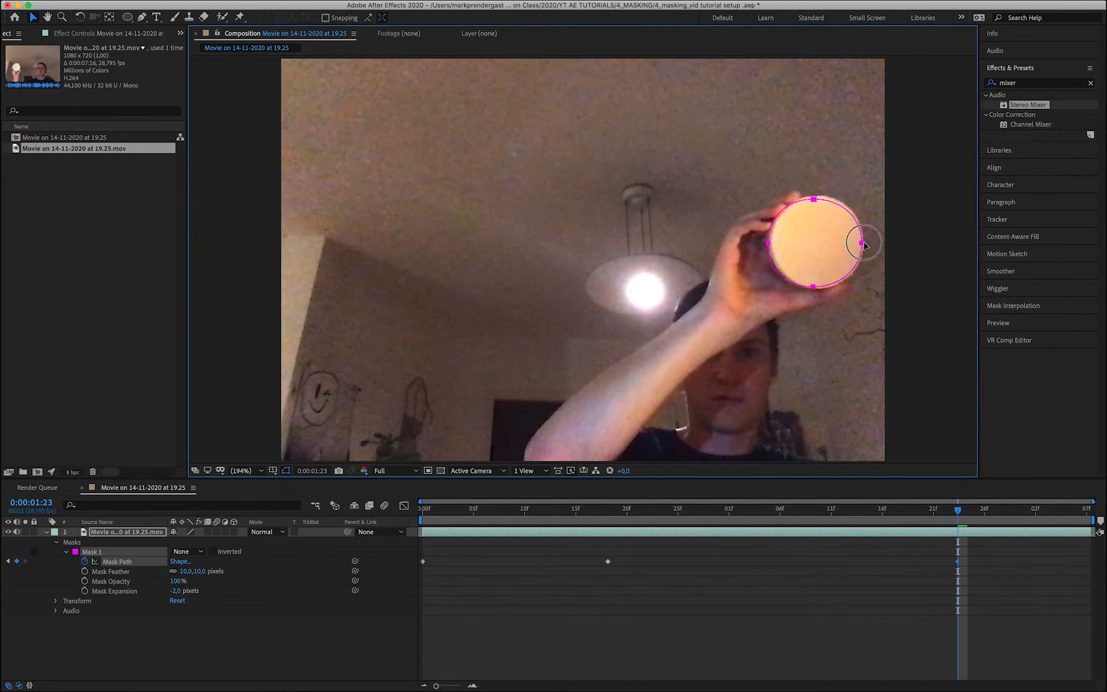
{"action": "left_click_drag", "start_coordinate": [960, 510], "coordinate": [1081, 510]}
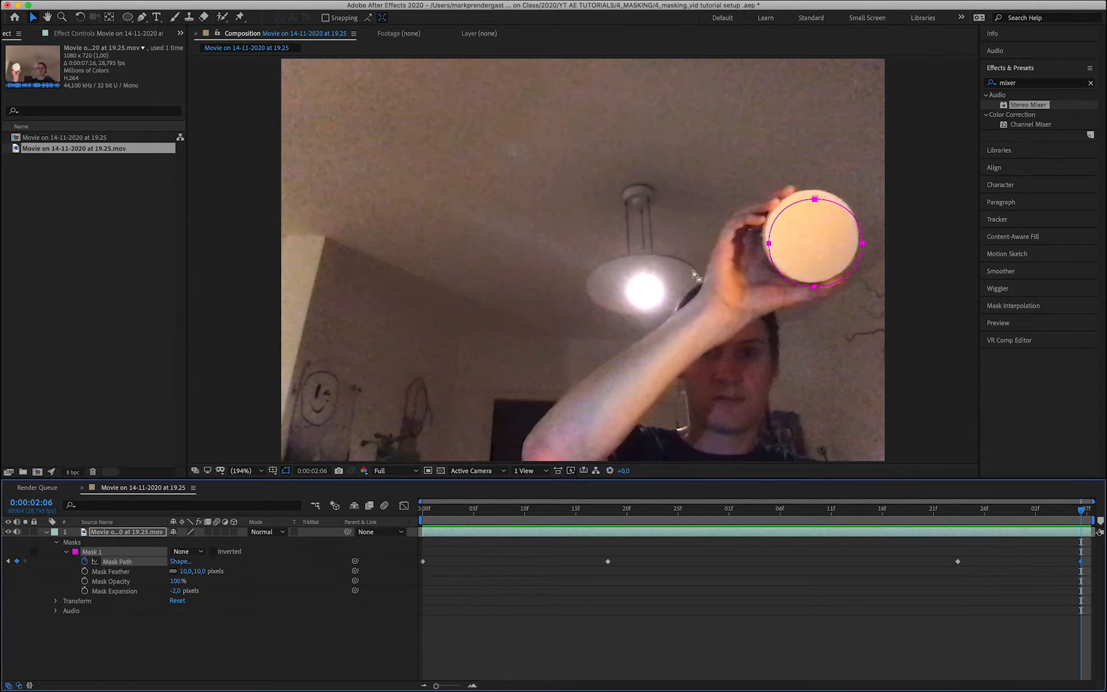
{"action": "left_click_drag", "start_coordinate": [770, 248], "coordinate": [767, 241]}
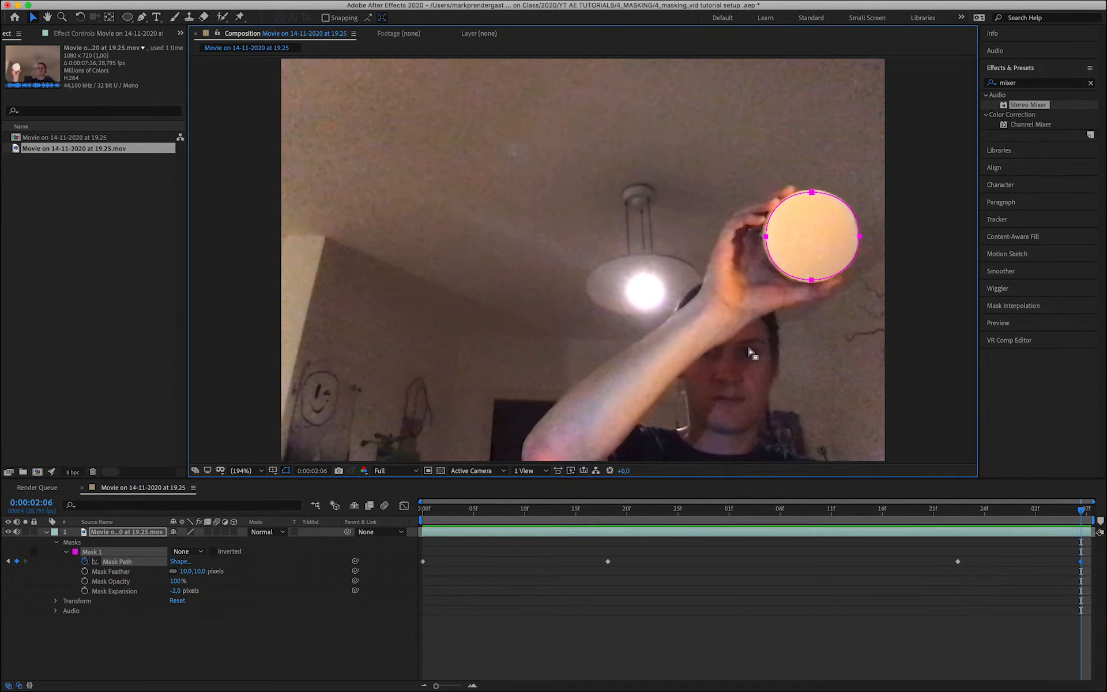
Examine how well the mask follows the round object between the start and end keyframes of its sideways movement.
{"action": "left_click", "coordinate": [610, 511]}
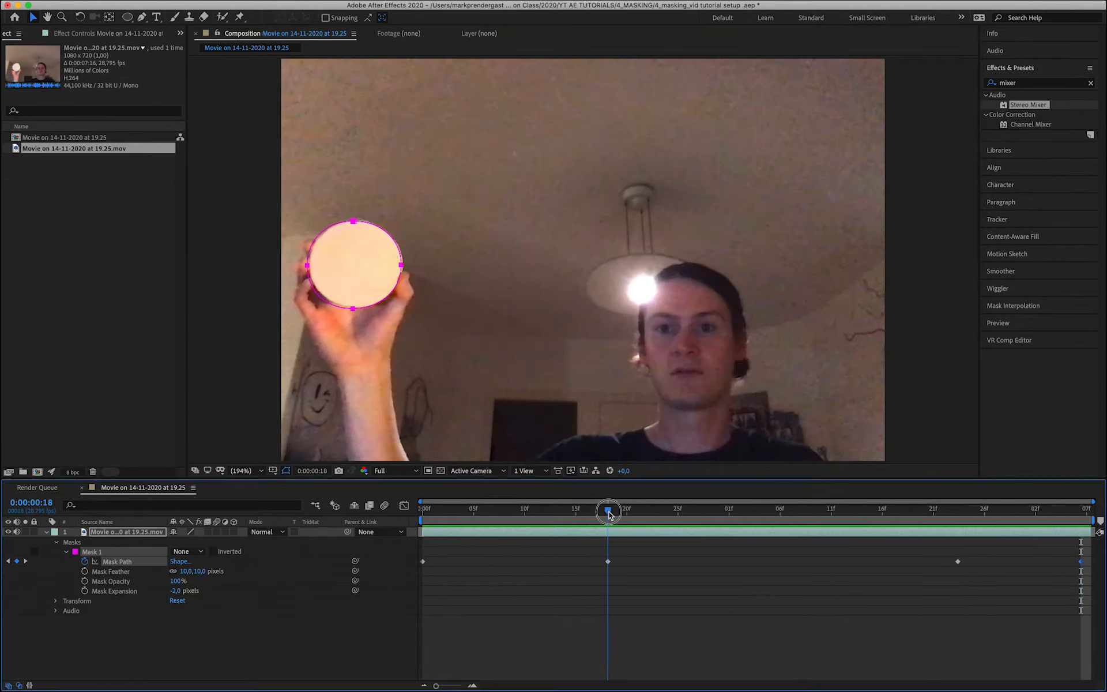
{"action": "left_click_drag", "start_coordinate": [610, 512], "coordinate": [772, 512]}
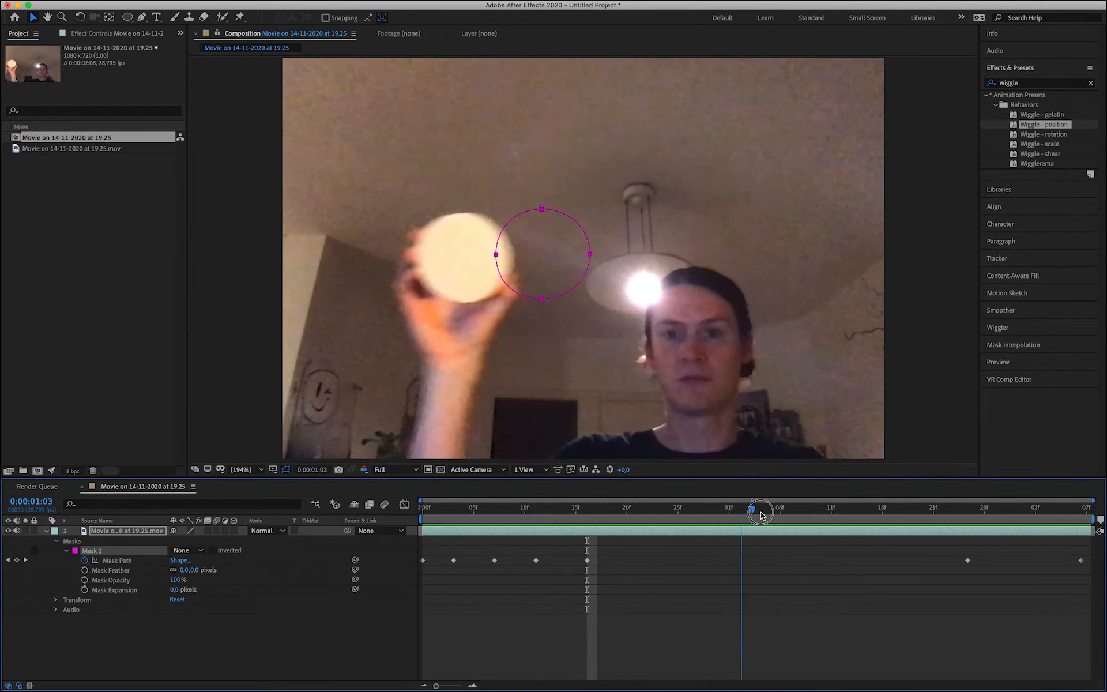
{"action": "left_click_drag", "start_coordinate": [773, 512], "coordinate": [584, 548]}
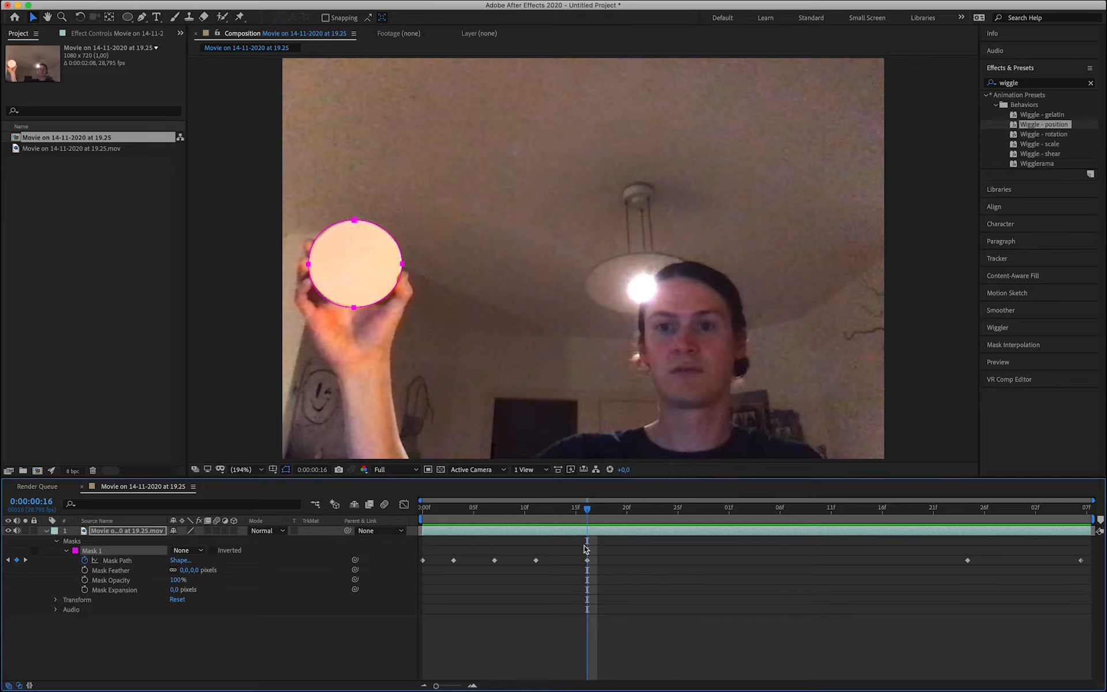
Apply Easy Ease to the Mask Path keyframe at 0:00:00:16.
{"action": "left_click_drag", "start_coordinate": [586, 508], "coordinate": [585, 547]}
{"action": "right_click", "coordinate": [588, 561]}
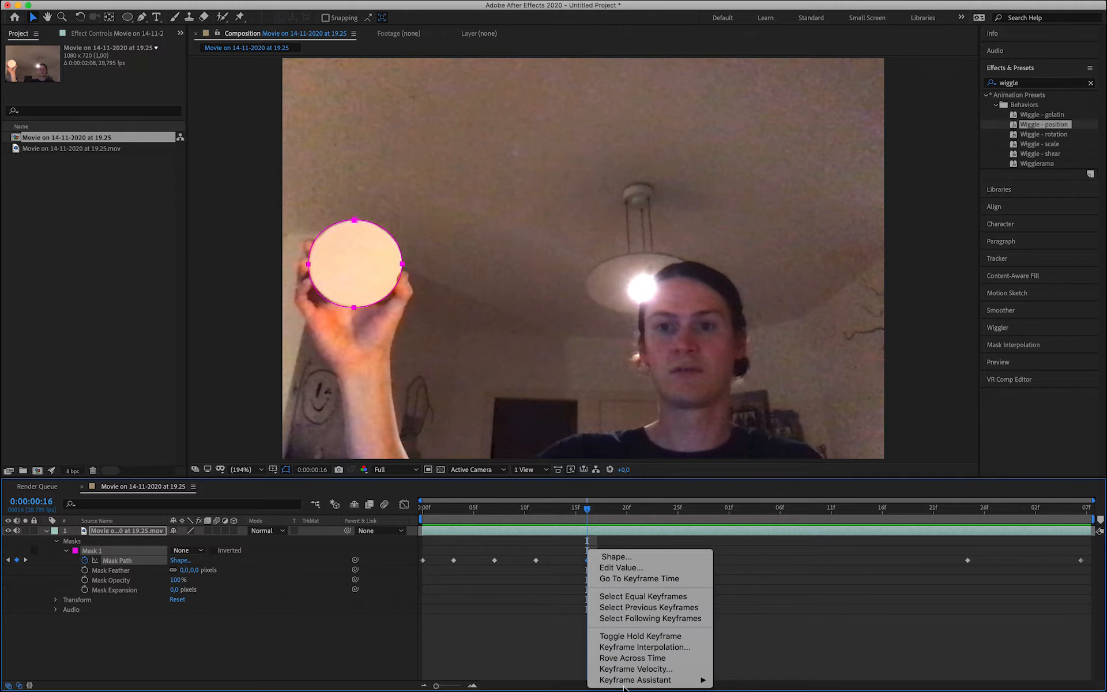
{"action": "mouse_move", "coordinate": [634, 684]}
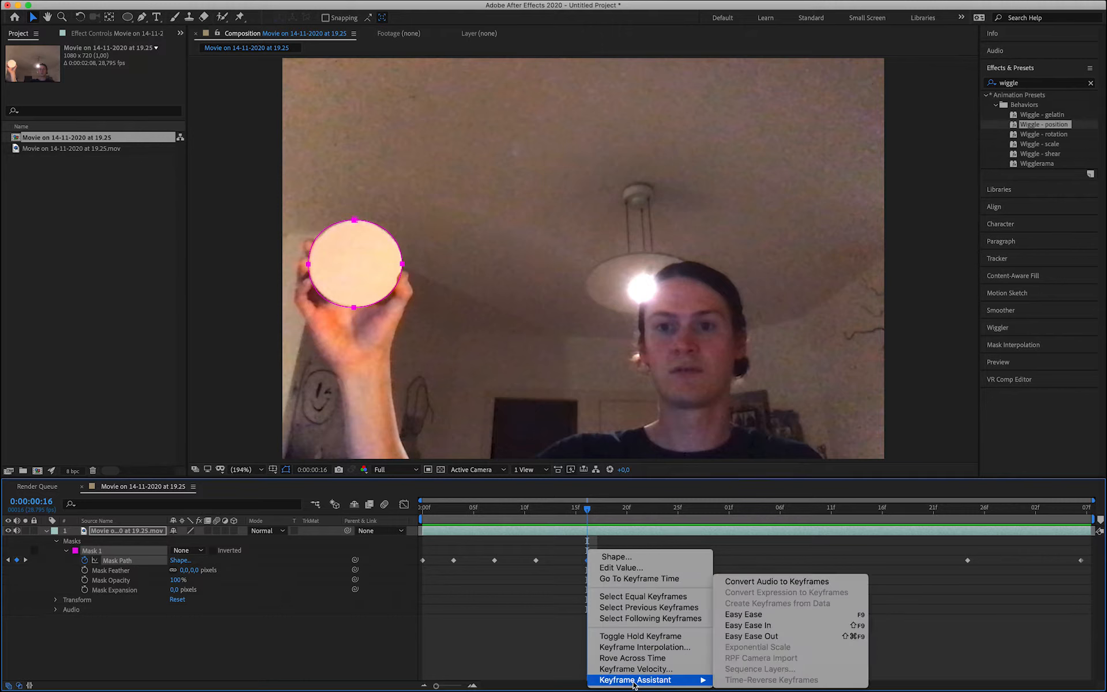
{"action": "left_click", "coordinate": [753, 616]}
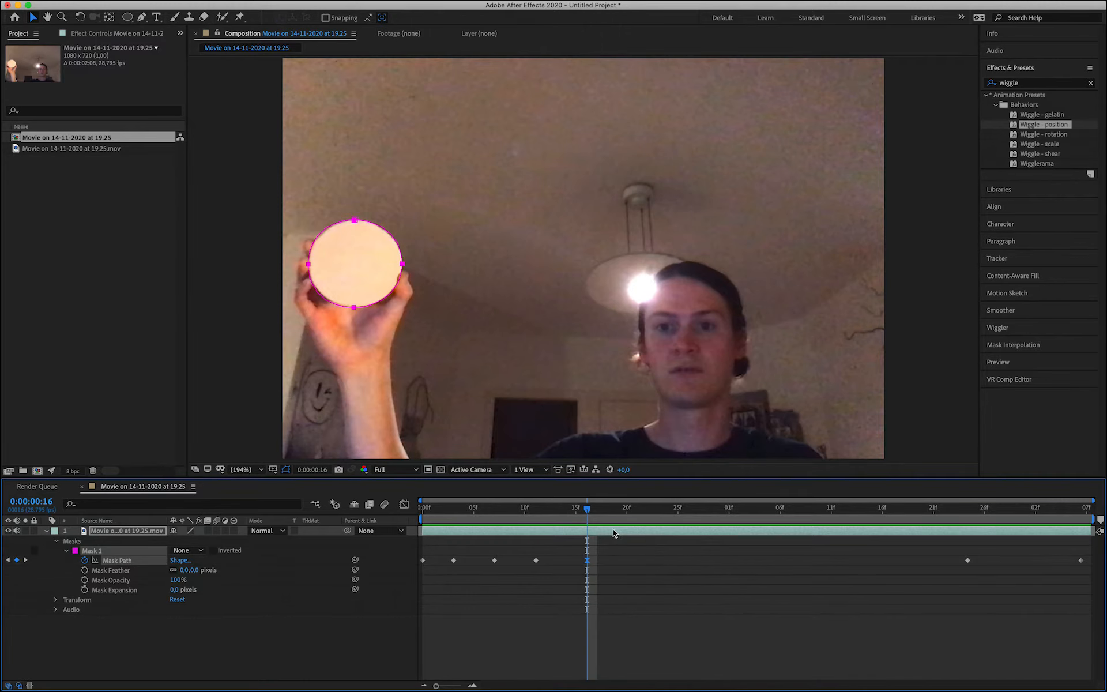
Apply Easy Ease to the Mask Path keyframe at 0:00:01:24.
{"action": "left_click_drag", "start_coordinate": [587, 510], "coordinate": [967, 507]}
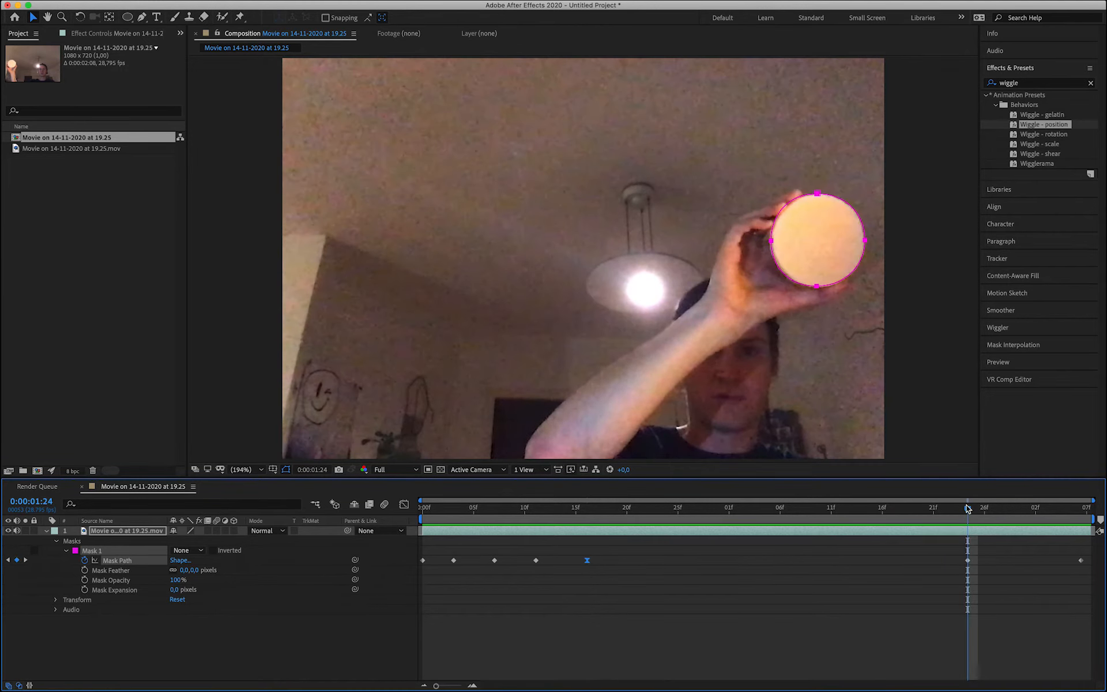
{"action": "right_click", "coordinate": [968, 560]}
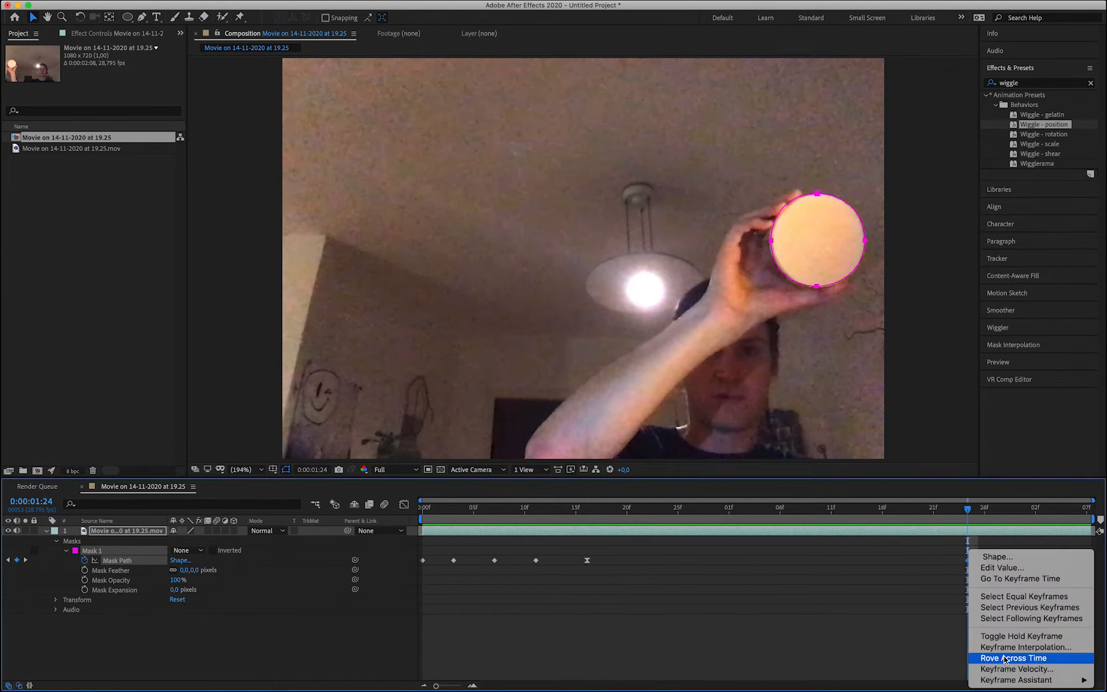
{"action": "mouse_move", "coordinate": [1006, 679]}
{"action": "left_click", "coordinate": [861, 615]}
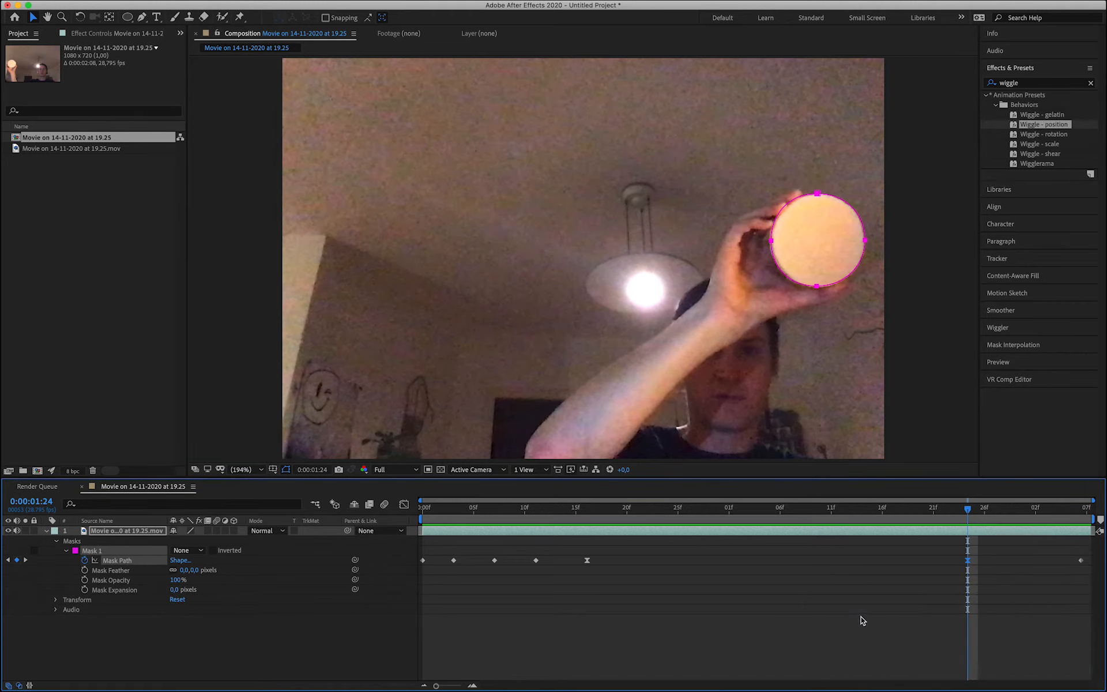
Keyframe Mask 1's path at 0:00:01:02 and 0:00:01:15, placing the mask on the round object at both times.
{"action": "left_click_drag", "start_coordinate": [586, 514], "coordinate": [741, 519]}
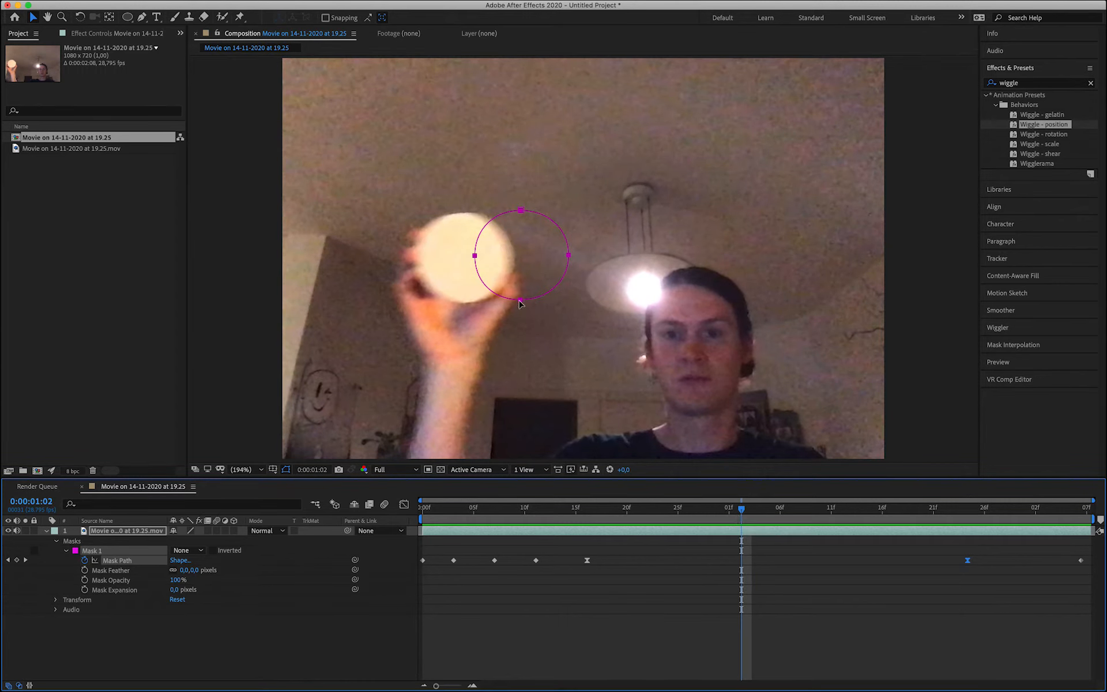
{"action": "left_click_drag", "start_coordinate": [519, 303], "coordinate": [503, 306]}
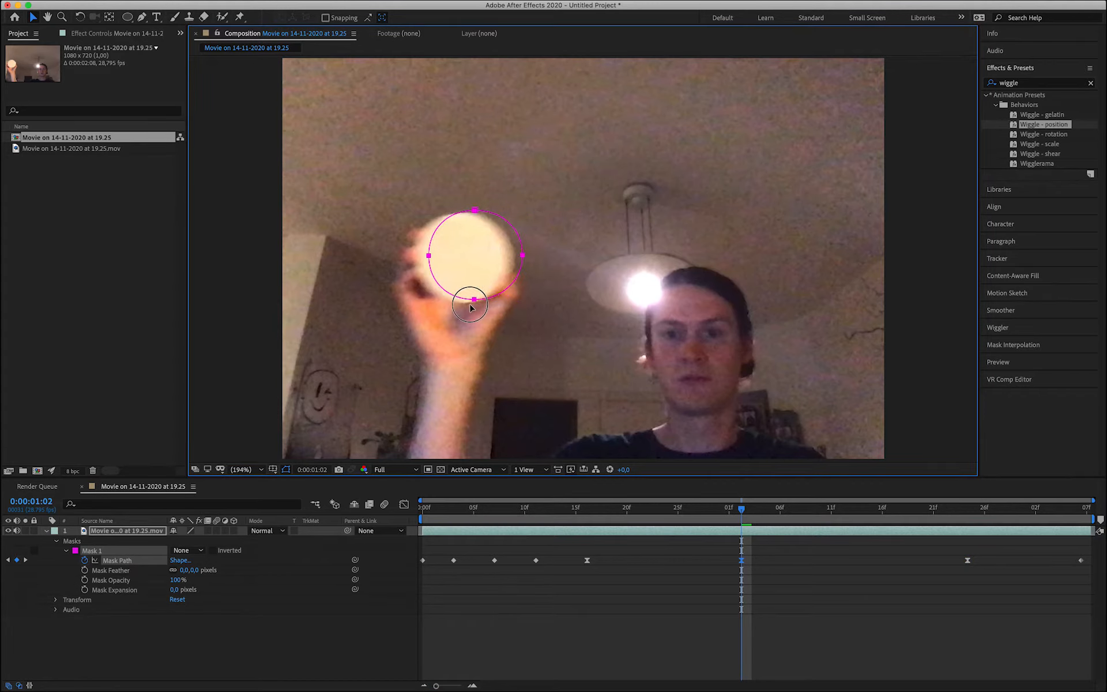
{"action": "left_click_drag", "start_coordinate": [462, 303], "coordinate": [462, 302]}
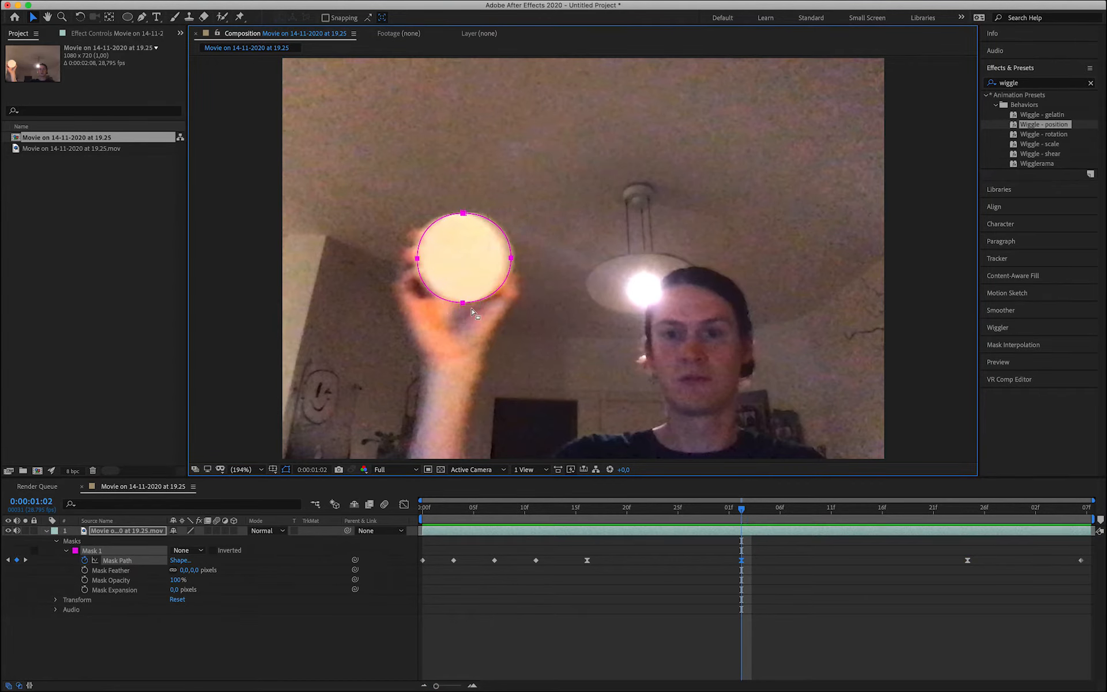
{"action": "left_click_drag", "start_coordinate": [584, 510], "coordinate": [872, 511]}
{"action": "left_click_drag", "start_coordinate": [726, 295], "coordinate": [748, 296]}
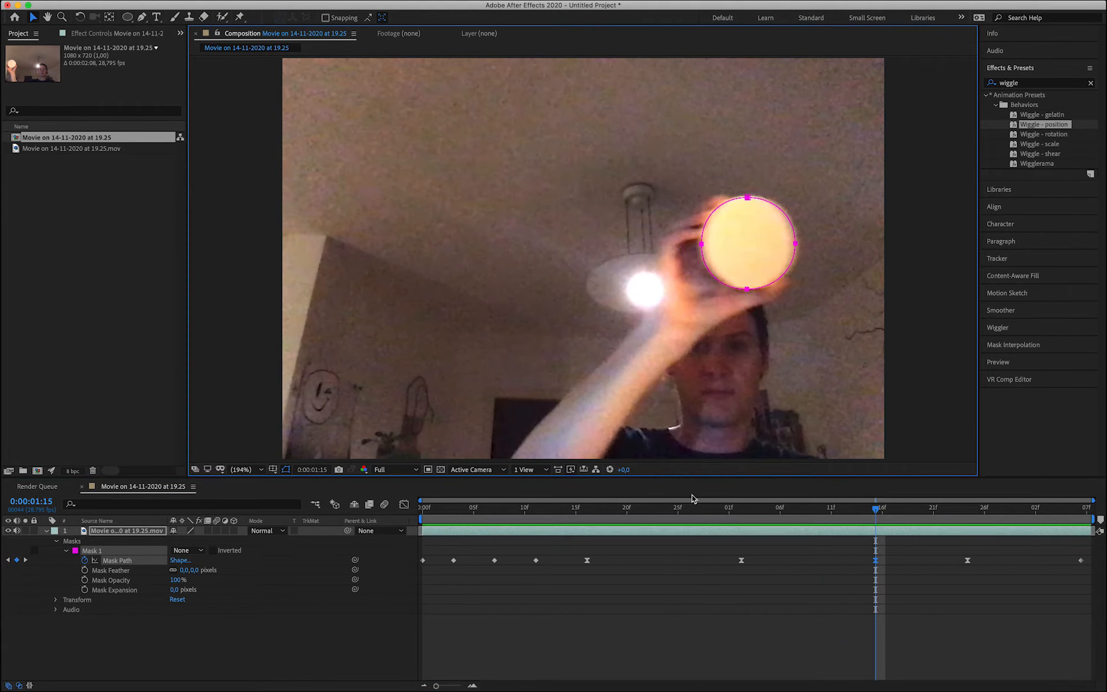
Keyframe Mask 1's path at 0:00:00:23, 0:00:00:27, about 0:00:01:10 and 0:00:01:19, realigning the mask with the round object.
{"action": "left_click_drag", "start_coordinate": [680, 509], "coordinate": [659, 510]}
{"action": "left_click_drag", "start_coordinate": [392, 311], "coordinate": [367, 309]}
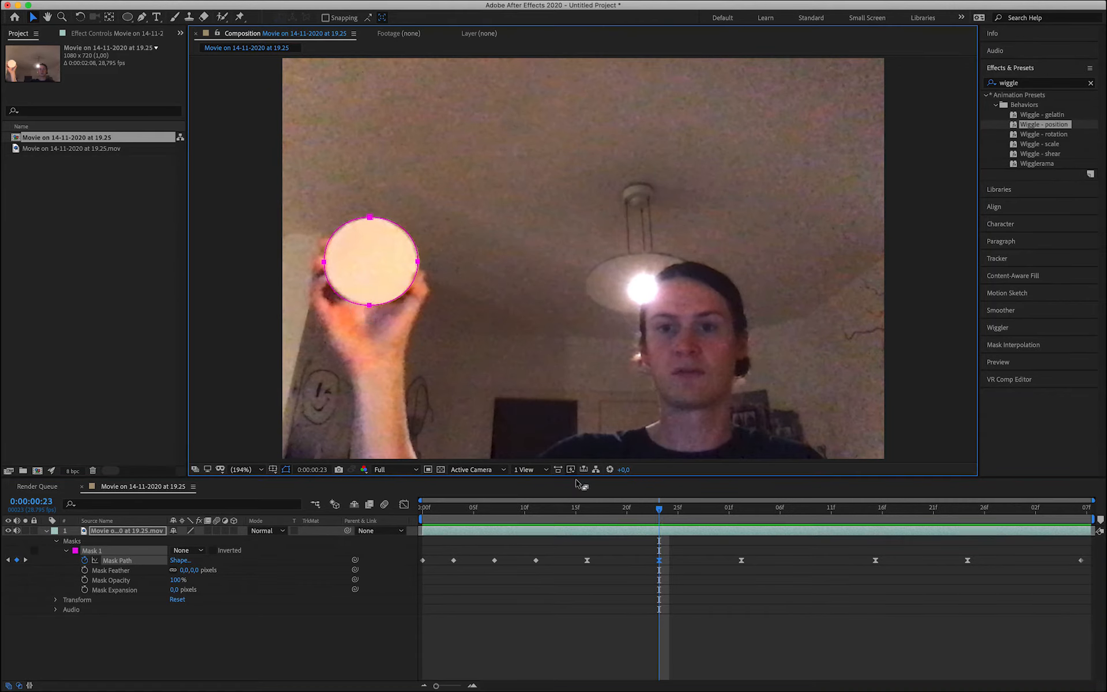
{"action": "left_click_drag", "start_coordinate": [661, 511], "coordinate": [917, 511]}
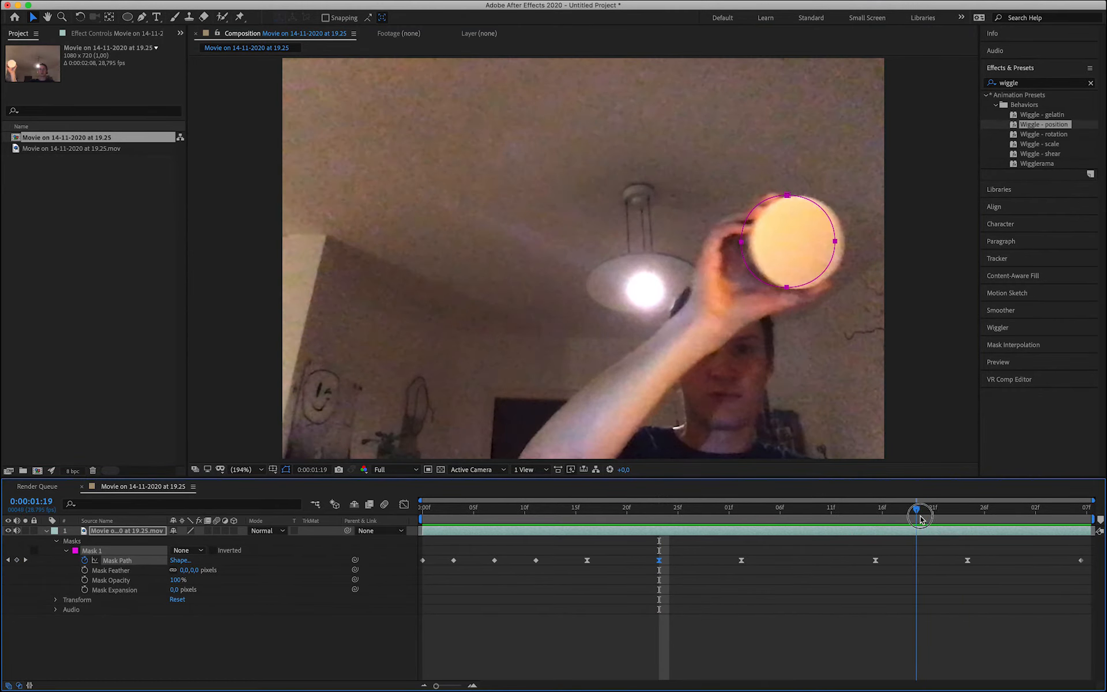
{"action": "left_click_drag", "start_coordinate": [784, 286], "coordinate": [790, 288]}
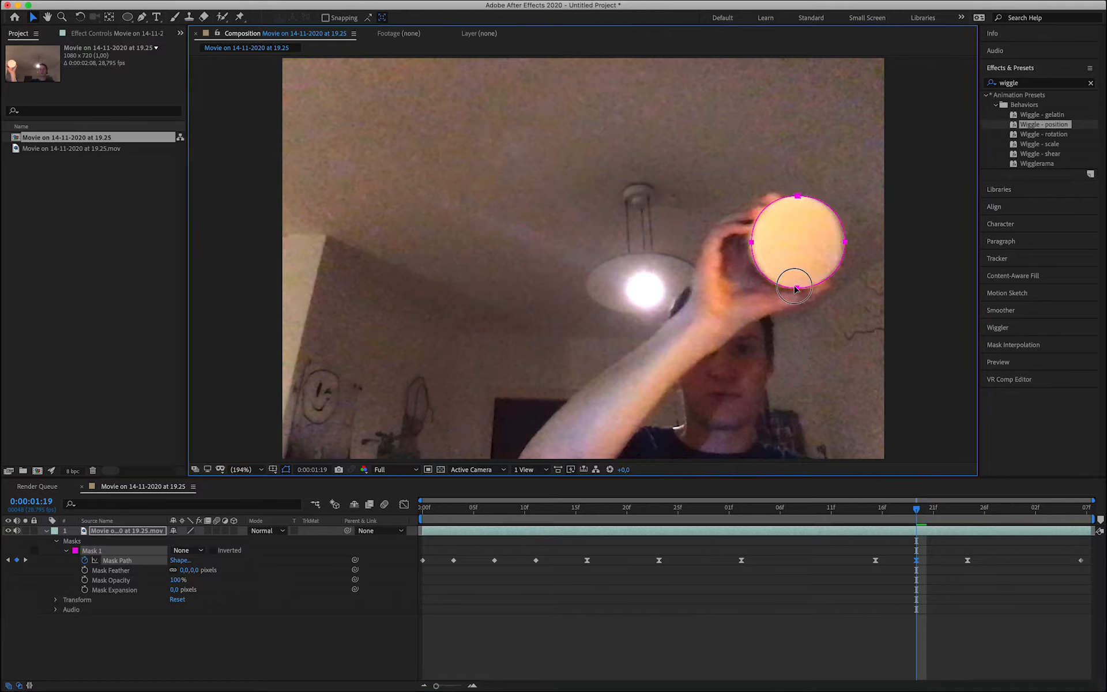
{"action": "left_click_drag", "start_coordinate": [918, 499], "coordinate": [825, 503]}
{"action": "left_click_drag", "start_coordinate": [644, 295], "coordinate": [632, 294]}
Set Mask 1's mode to Add and preview the masked clip from the start.
{"action": "left_click_drag", "start_coordinate": [698, 516], "coordinate": [410, 541]}
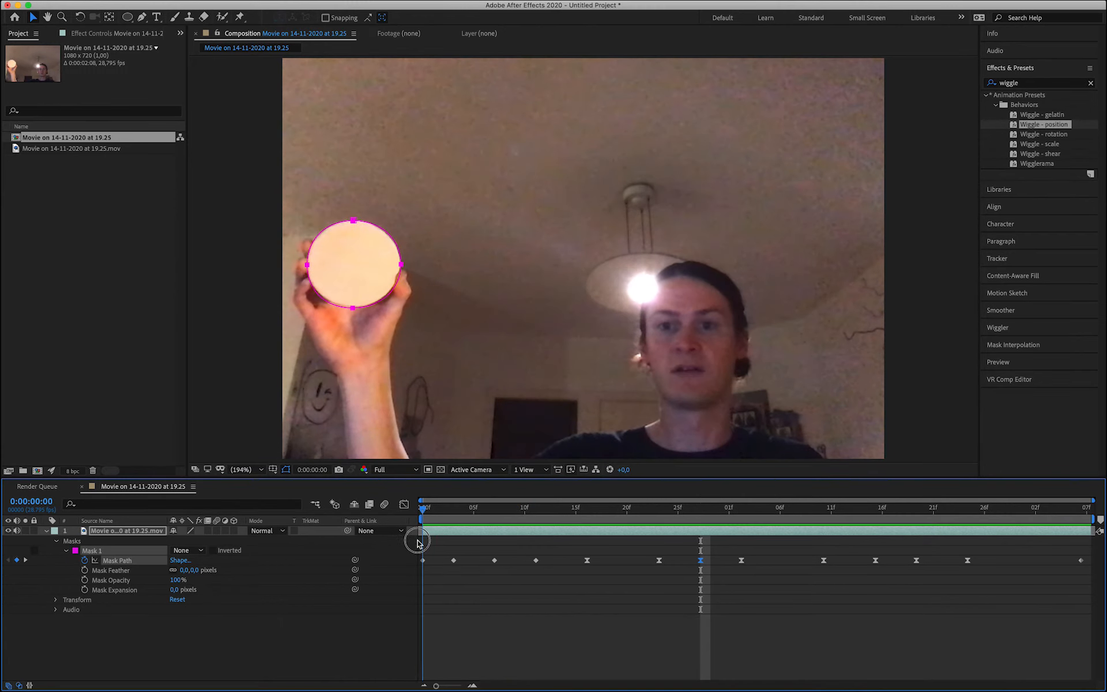
{"action": "left_click", "coordinate": [182, 551]}
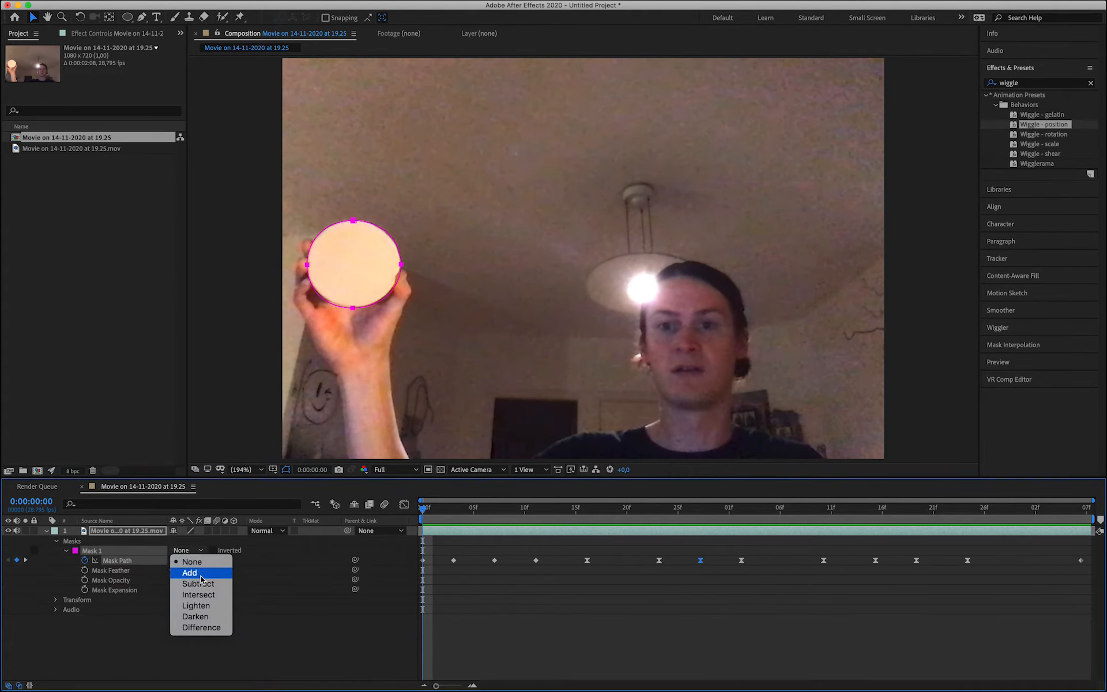
{"action": "left_click", "coordinate": [199, 573]}
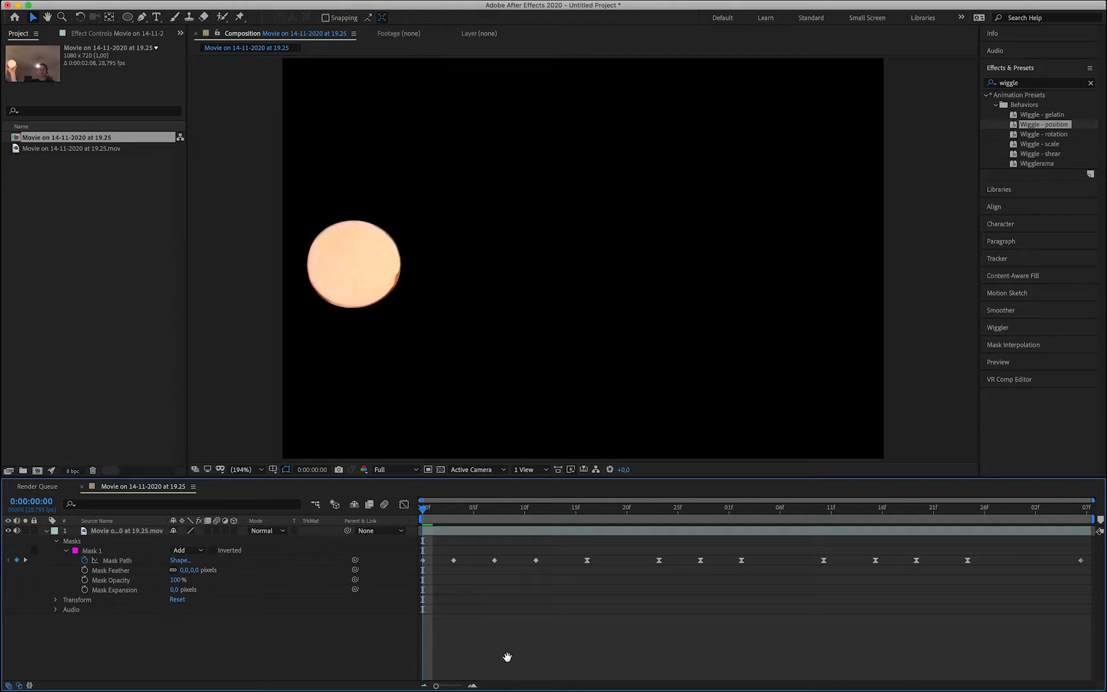
{"action": "key", "text": "space"}
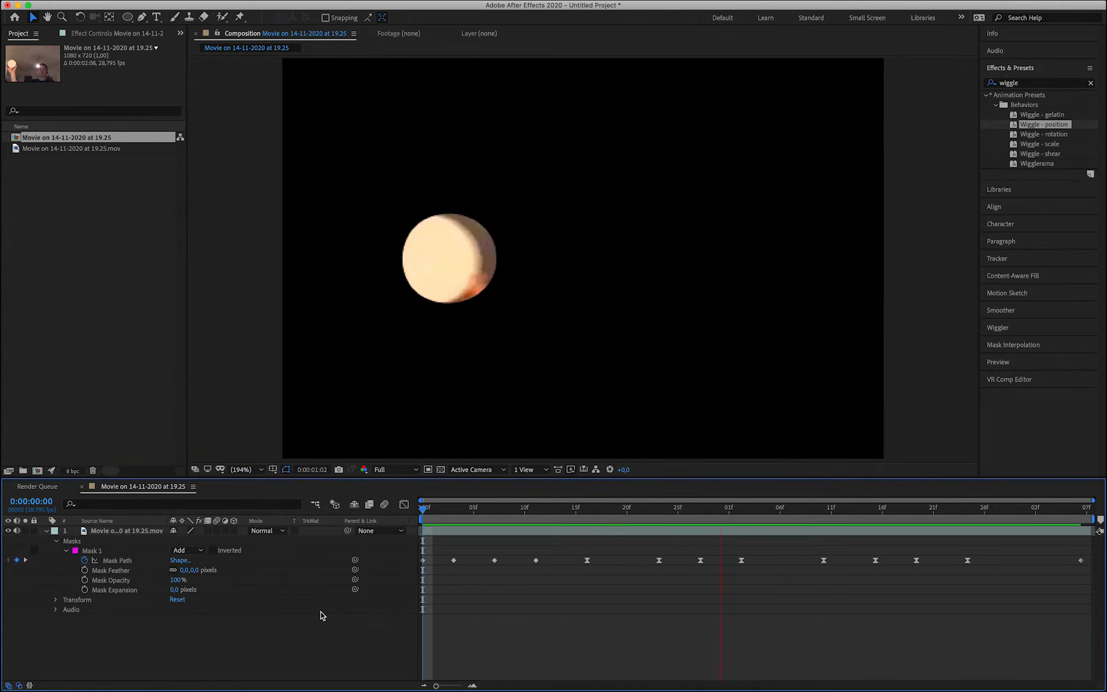
{"action": "key", "text": "space"}
Set Mask 1's feather to 10 pixels and its expansion to -2 pixels, leaving the opacity at 100%.
{"action": "left_click_drag", "start_coordinate": [633, 512], "coordinate": [608, 509]}
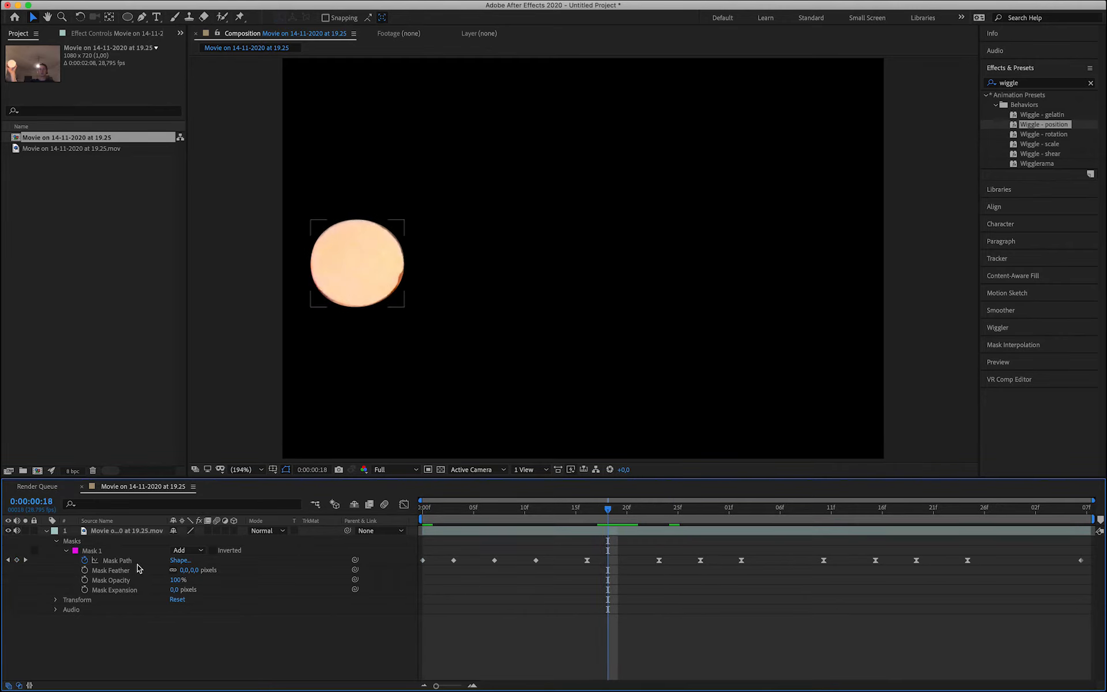
{"action": "left_click", "coordinate": [120, 571]}
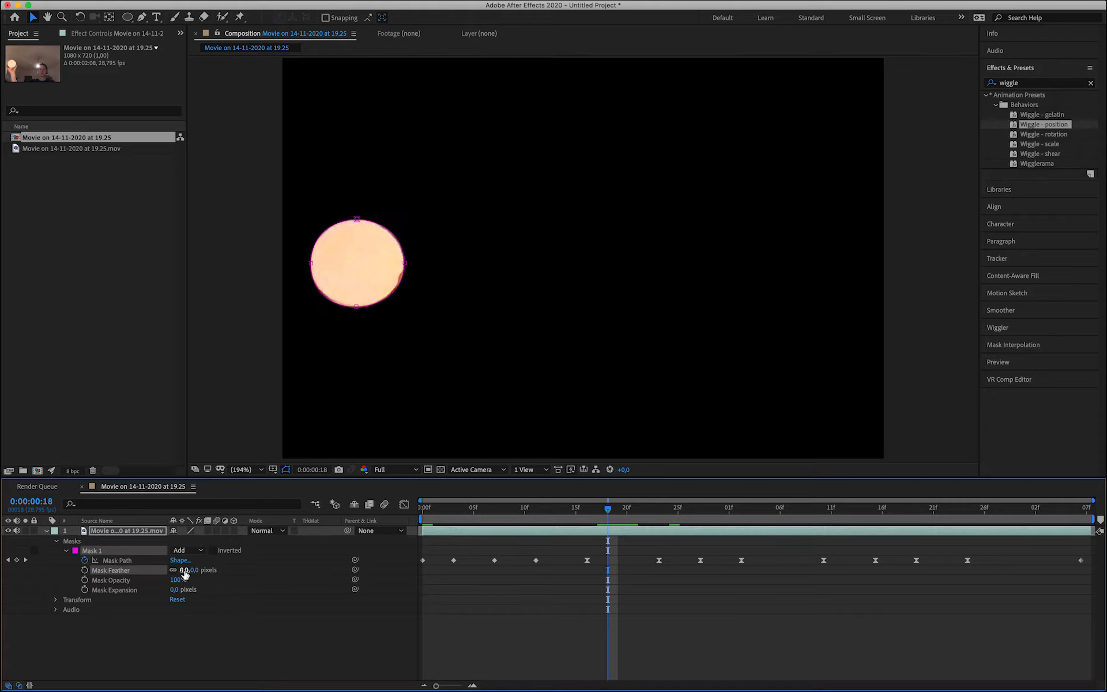
{"action": "left_click_drag", "start_coordinate": [201, 570], "coordinate": [177, 589]}
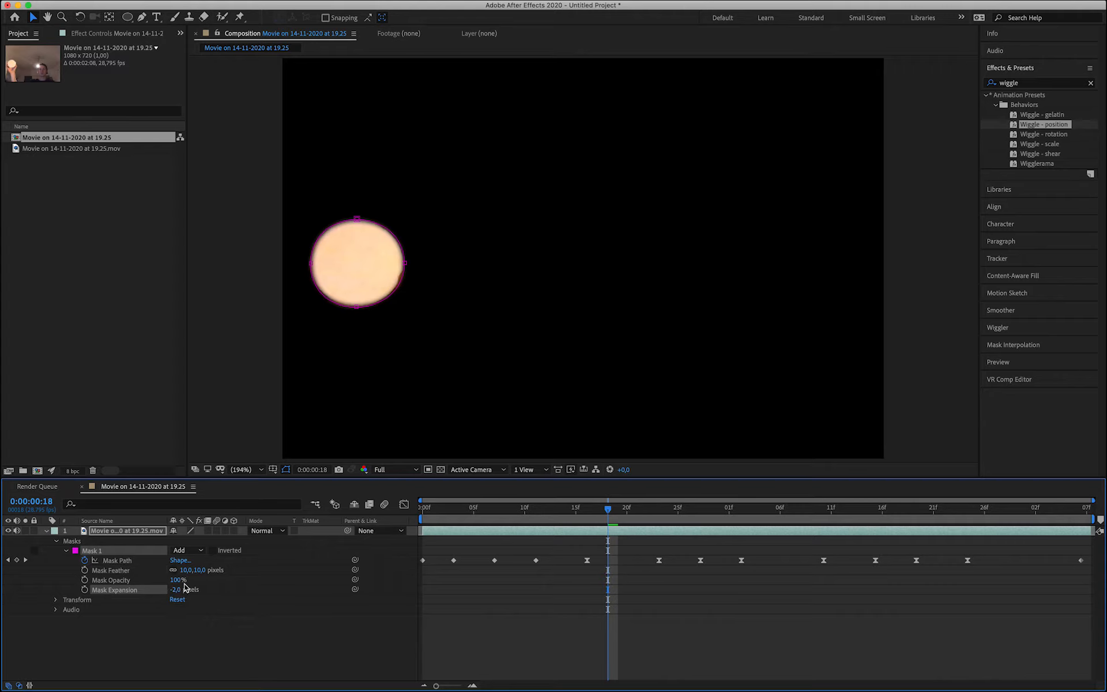
{"action": "left_click", "coordinate": [202, 617]}
{"action": "left_click_drag", "start_coordinate": [175, 580], "coordinate": [251, 586]}
{"action": "left_click", "coordinate": [257, 644]}
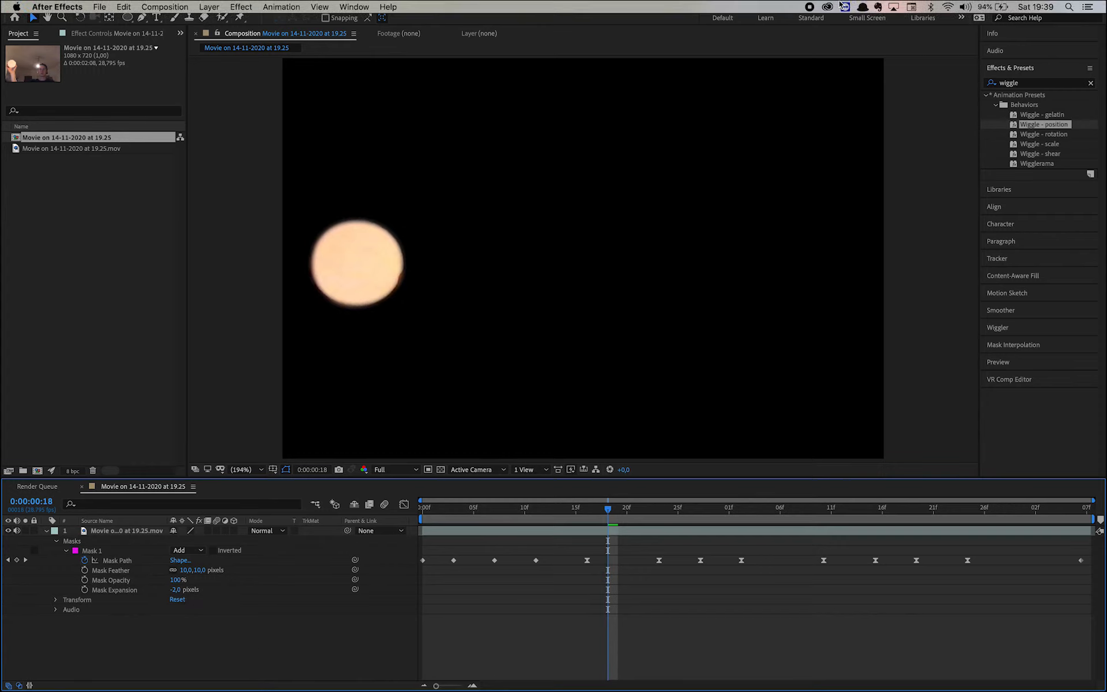
Play the composition from the start to examine the feathered mask in motion.
{"action": "left_click", "coordinate": [467, 532]}
{"action": "left_click_drag", "start_coordinate": [435, 511], "coordinate": [423, 509]}
{"action": "key", "text": "space"}
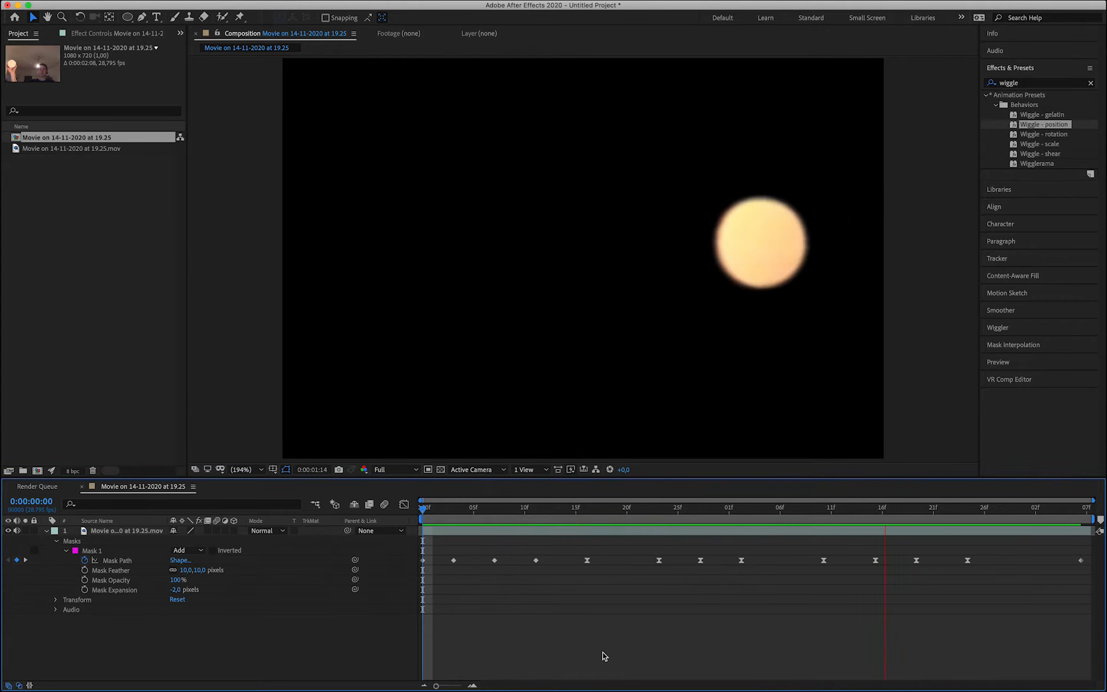
{"action": "key", "text": "space"}
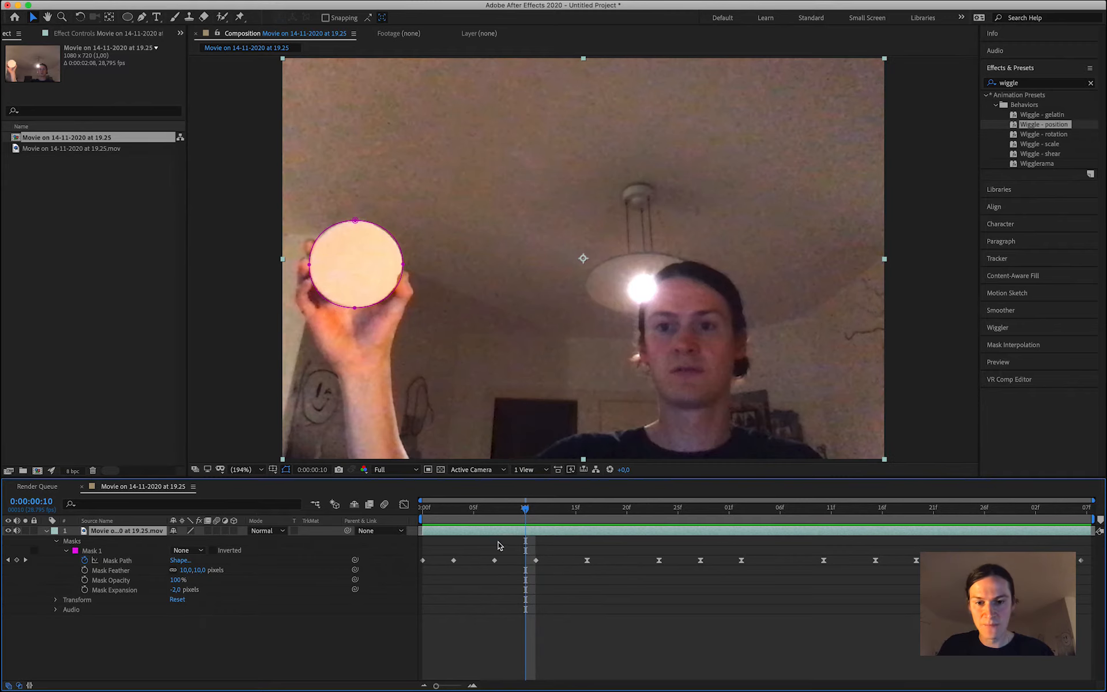
Draw a closed second mask around the man's head with the Pen tool at 0:00:00:00.
{"action": "left_click_drag", "start_coordinate": [507, 510], "coordinate": [354, 539]}
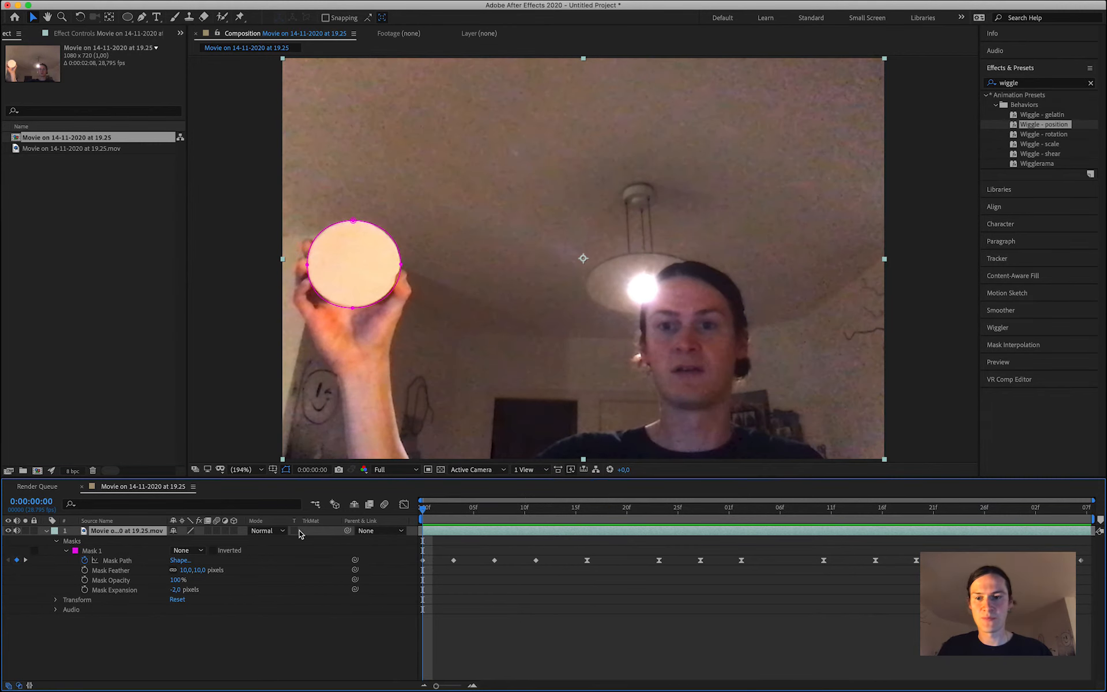
{"action": "left_click", "coordinate": [142, 18]}
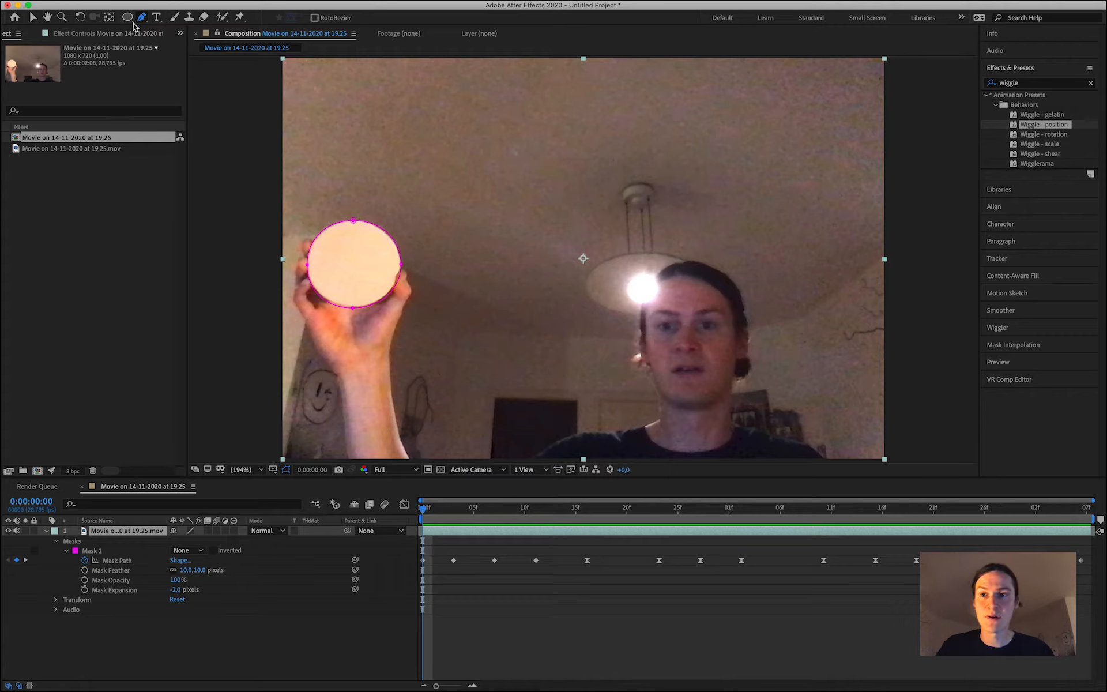
{"action": "left_click", "coordinate": [681, 408]}
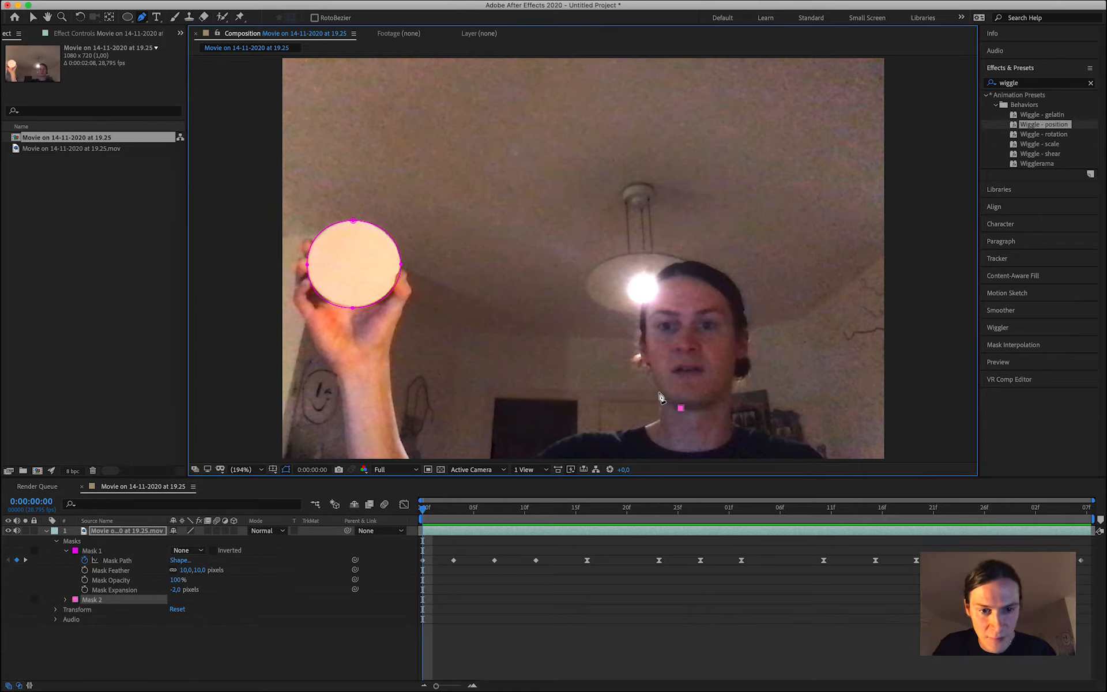
{"action": "left_click_drag", "start_coordinate": [658, 395], "coordinate": [704, 410]}
{"action": "left_click", "coordinate": [663, 270]}
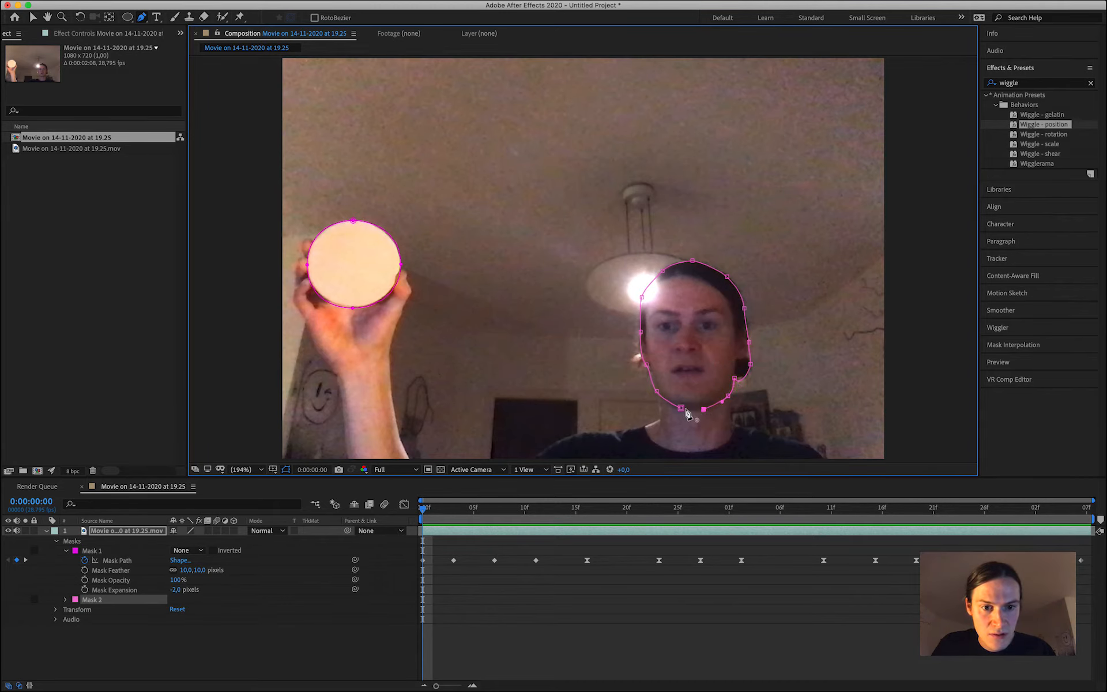
{"action": "left_click", "coordinate": [681, 408]}
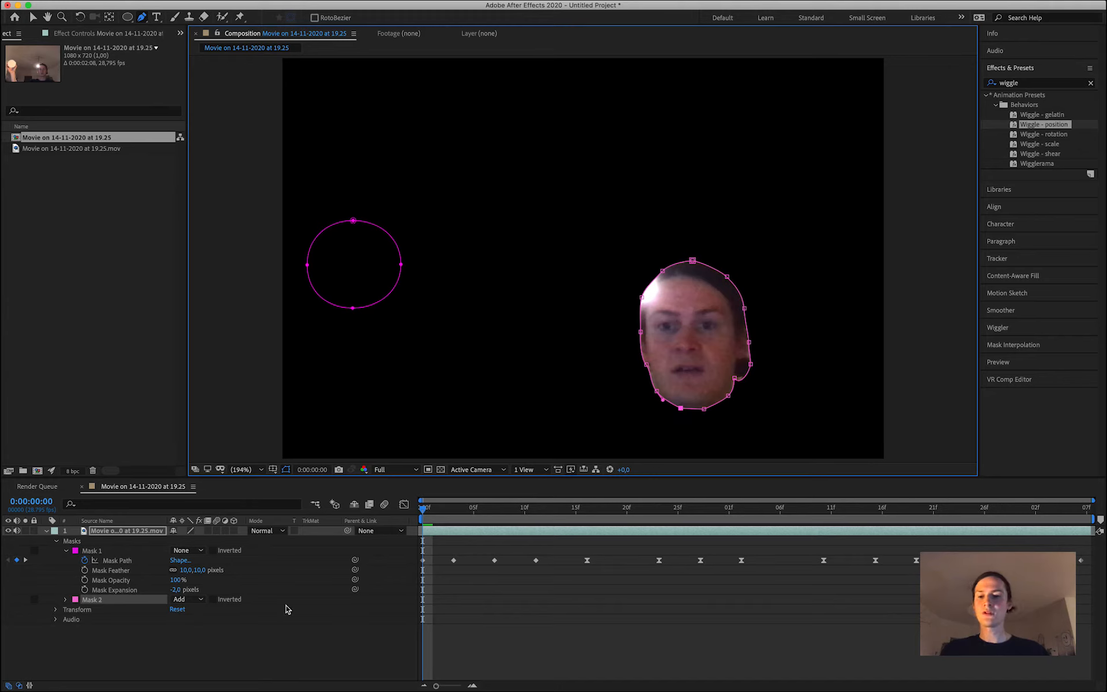
Try Mask 1 in Add mode together with the head mask, and return it to None.
{"action": "left_click", "coordinate": [189, 555]}
{"action": "left_click", "coordinate": [182, 570]}
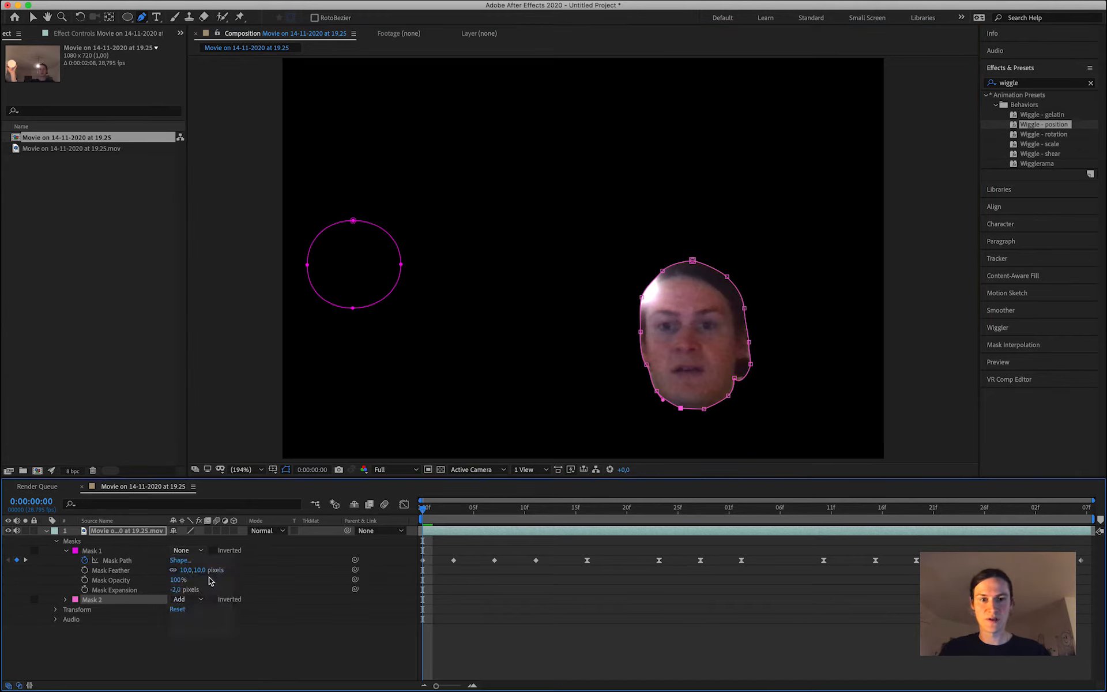
{"action": "left_click", "coordinate": [357, 655]}
{"action": "left_click", "coordinate": [189, 550]}
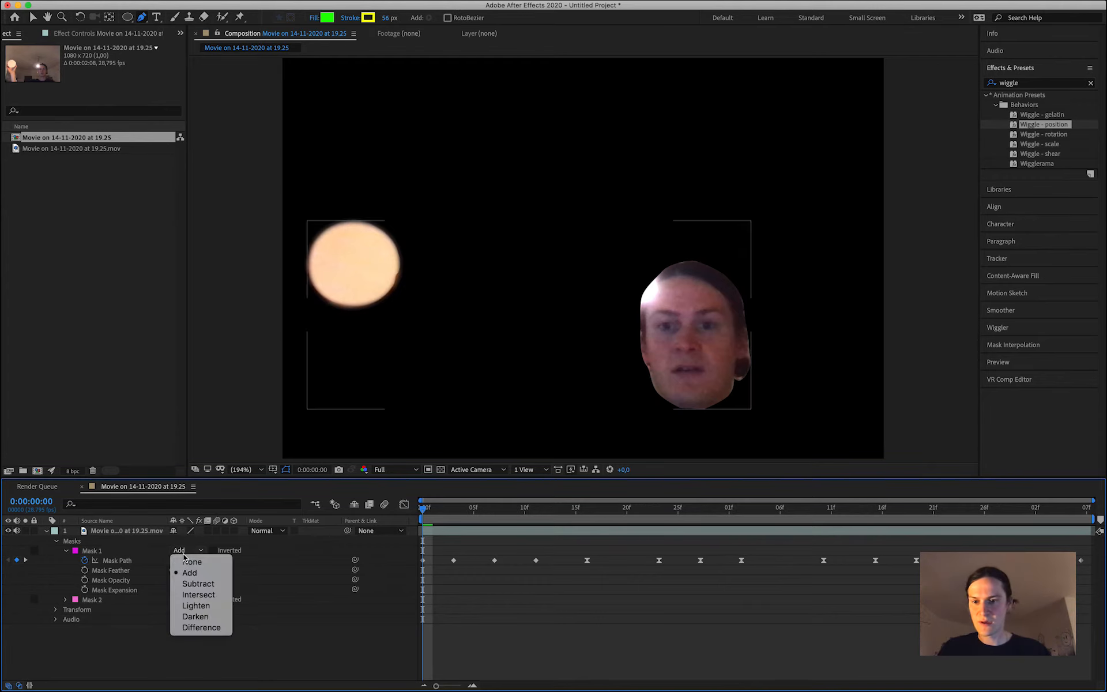
{"action": "left_click", "coordinate": [183, 558]}
Set Mask 2's mode to None and start keyframing its Mask Path at 0:00:00:00.
{"action": "left_click", "coordinate": [186, 598]}
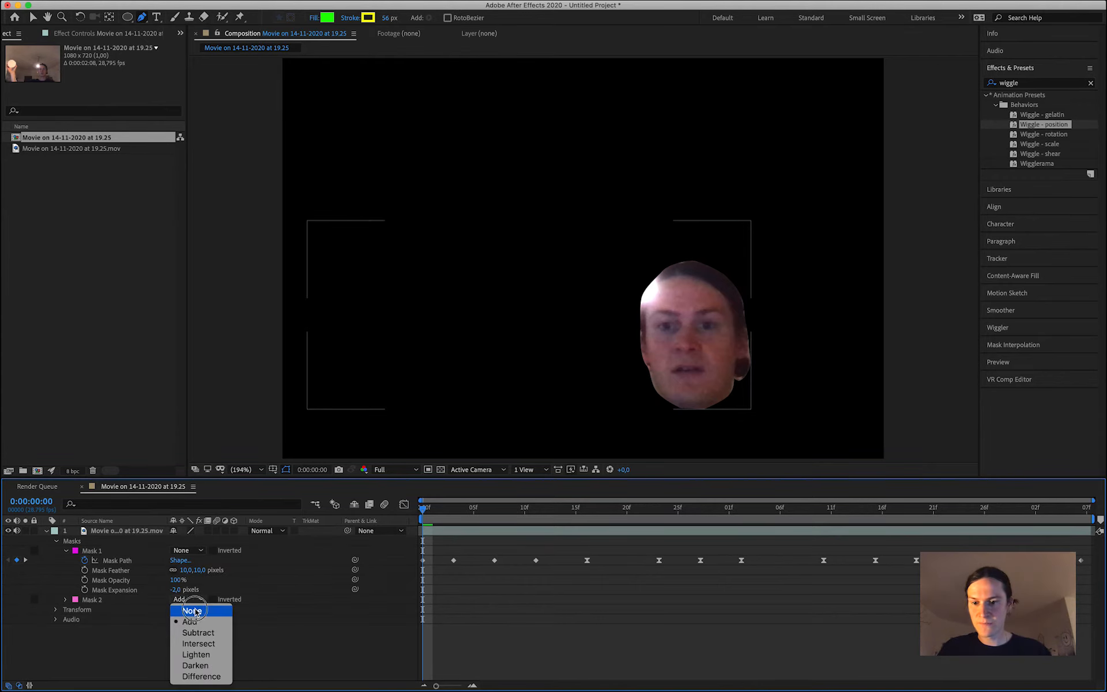
{"action": "left_click", "coordinate": [183, 607]}
{"action": "left_click", "coordinate": [66, 599]}
{"action": "left_click", "coordinate": [85, 609]}
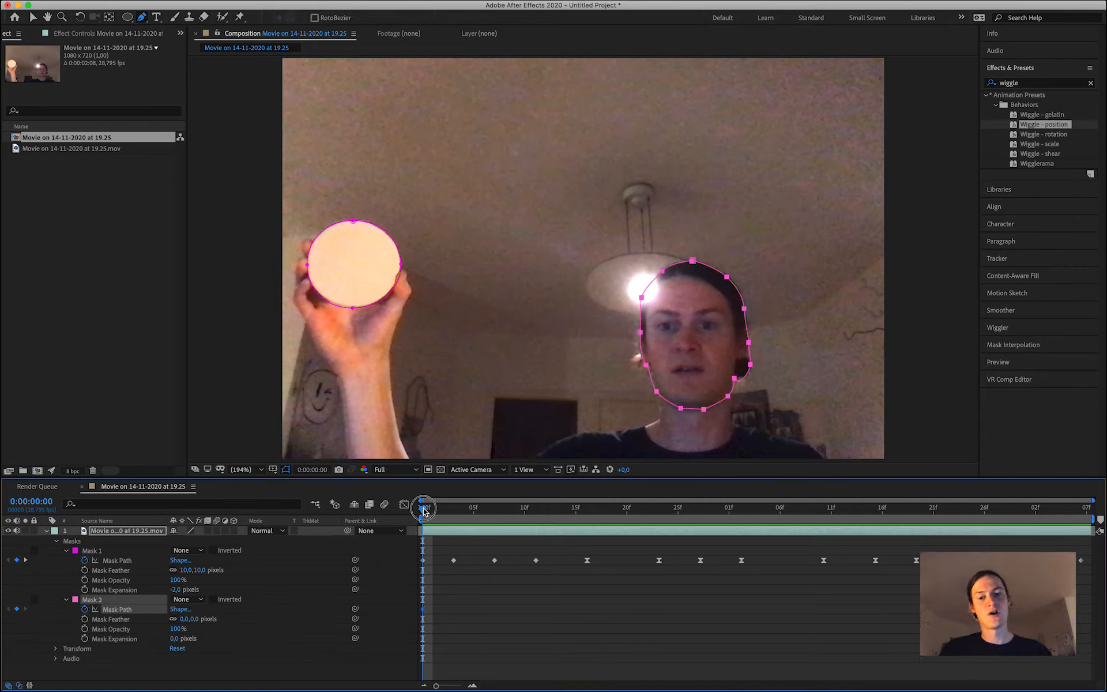
Keyframe Mask 2's path at 0:00:00:23 and 0:00:01:25, moving the mask onto the head at 0:00:01:25.
{"action": "left_click_drag", "start_coordinate": [423, 510], "coordinate": [402, 577]}
{"action": "left_click_drag", "start_coordinate": [422, 508], "coordinate": [659, 516]}
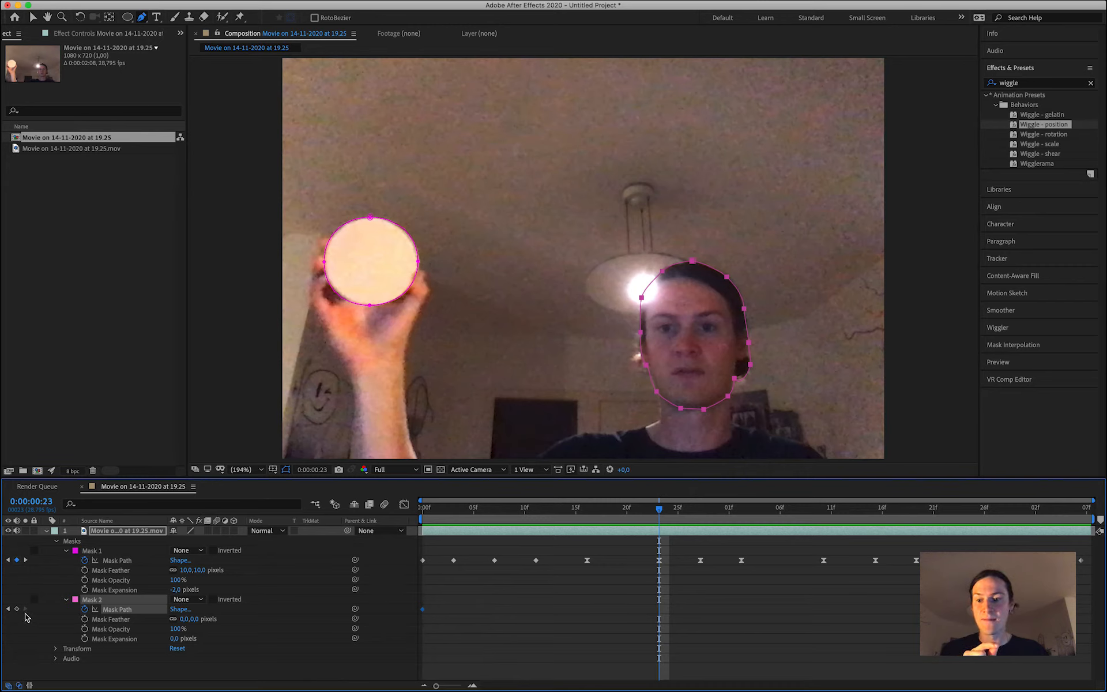
{"action": "left_click", "coordinate": [17, 609]}
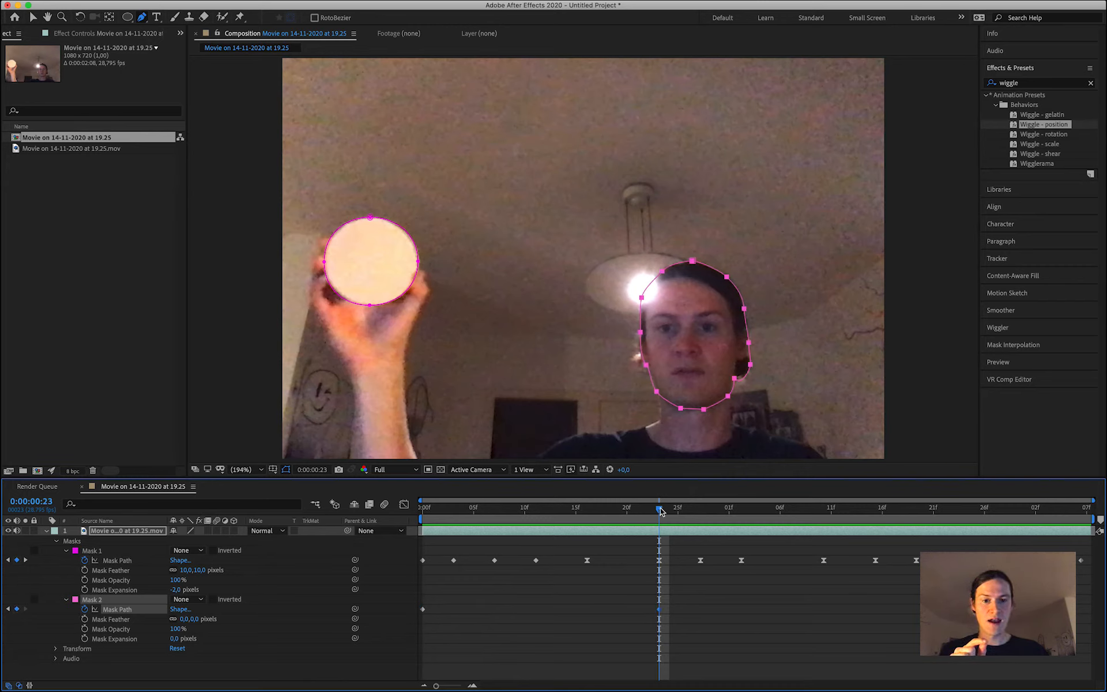
{"action": "left_click_drag", "start_coordinate": [660, 509], "coordinate": [978, 537]}
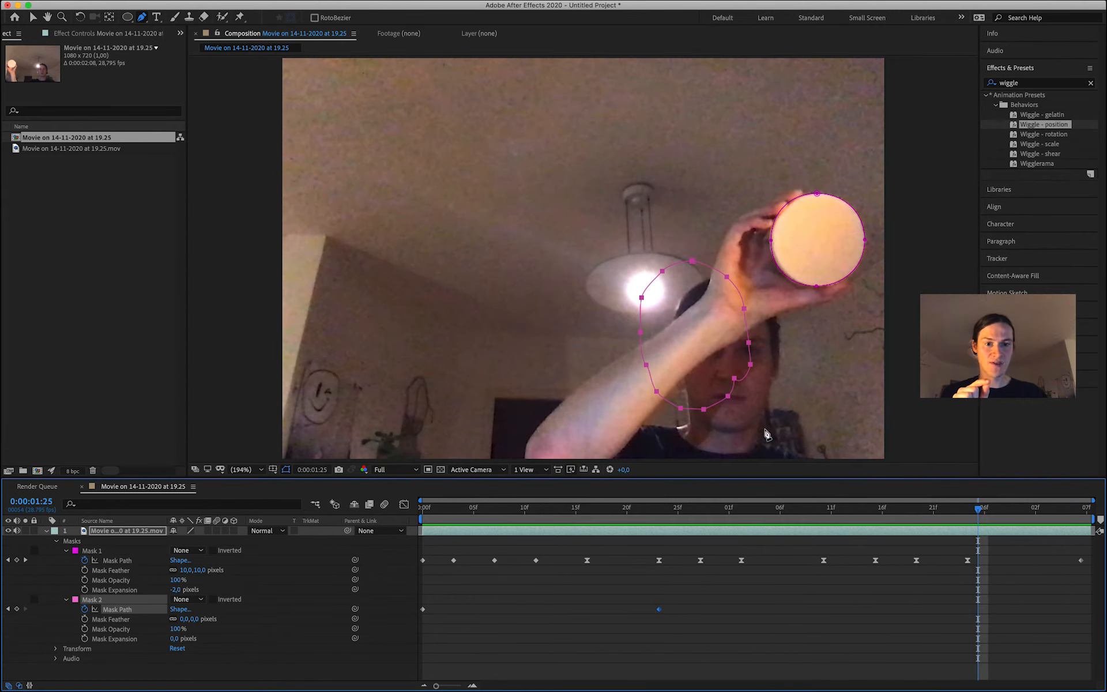
{"action": "left_click", "coordinate": [16, 609]}
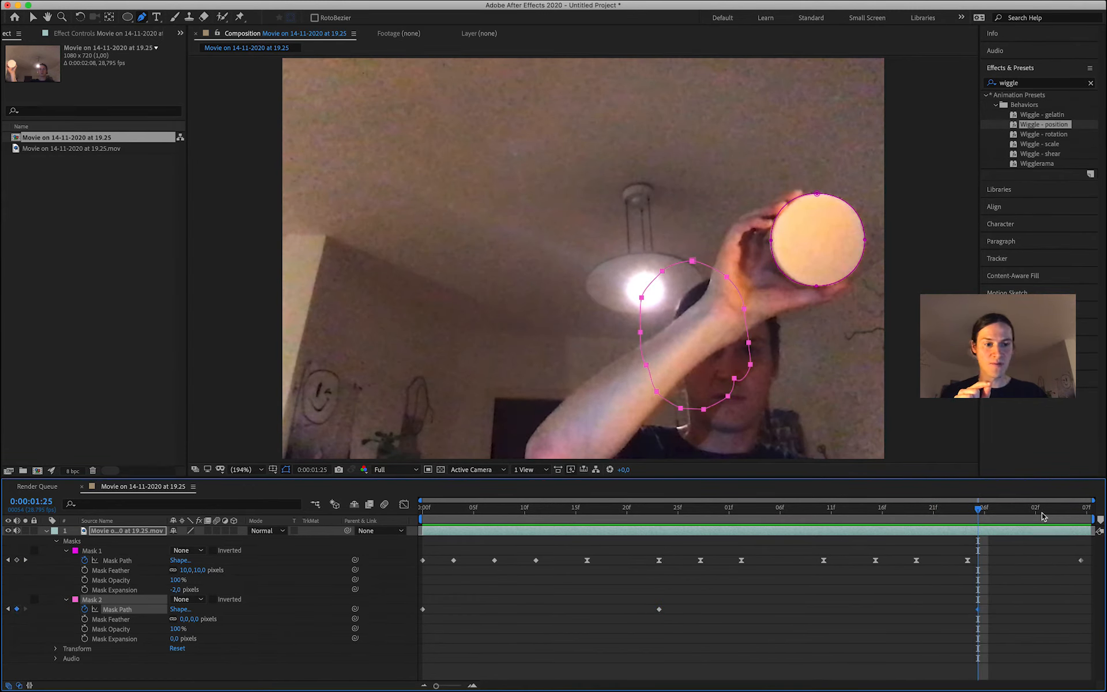
{"action": "mouse_move", "coordinate": [978, 512]}
{"action": "left_mouse_down"}
{"action": "mouse_move", "coordinate": [1091, 522]}
{"action": "mouse_move", "coordinate": [976, 527]}
{"action": "left_mouse_up"}
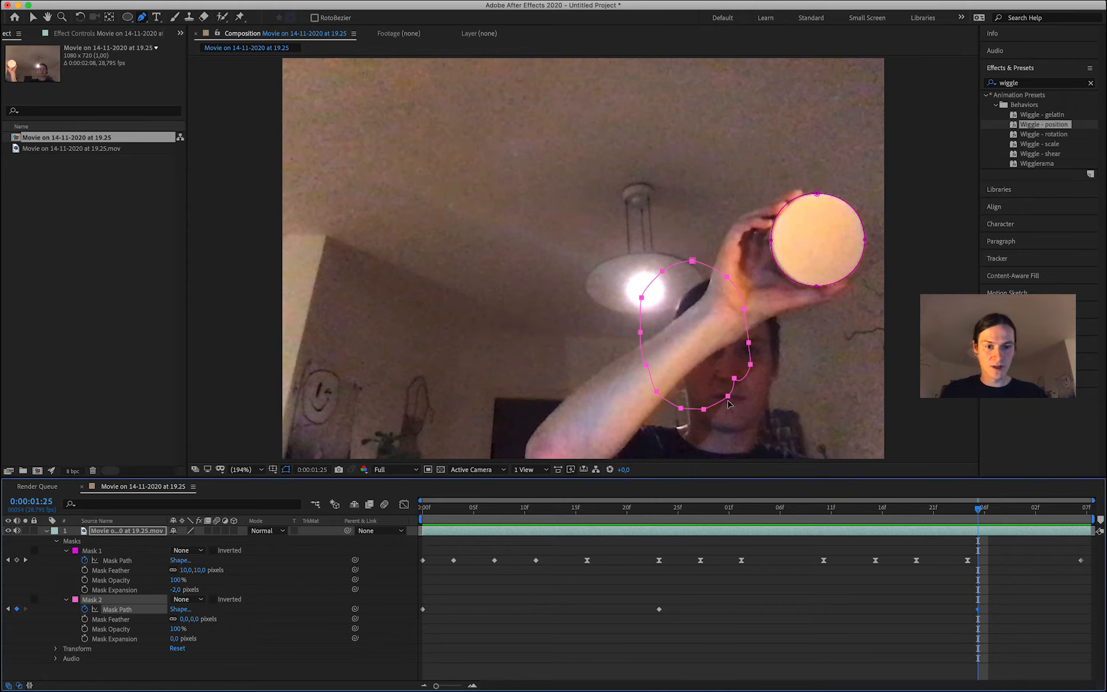
{"action": "left_click_drag", "start_coordinate": [728, 403], "coordinate": [763, 419]}
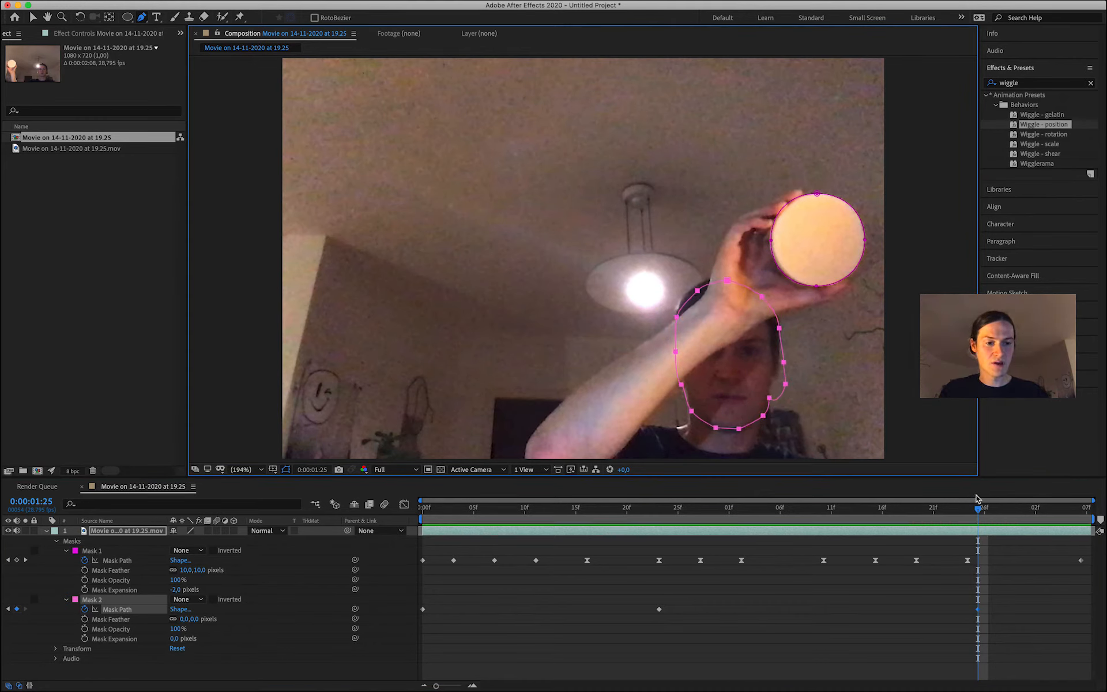
Examine how well Mask 2 follows the head between 0:00:00:23 and 0:00:01:25.
{"action": "left_click_drag", "start_coordinate": [978, 511], "coordinate": [702, 536]}
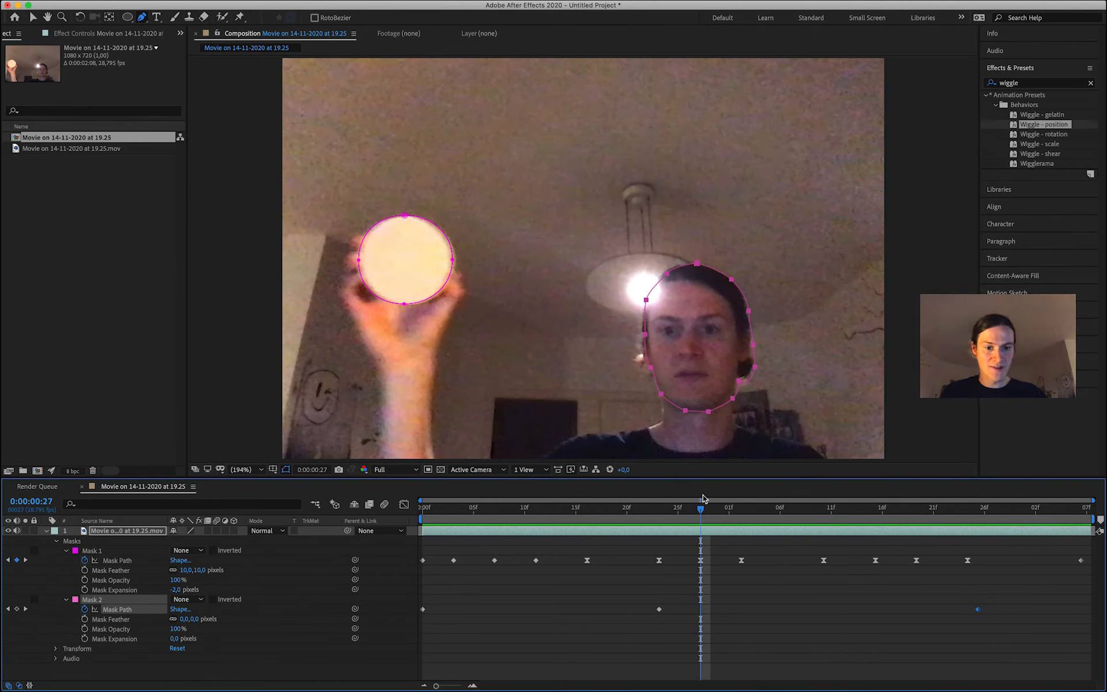
{"action": "left_click_drag", "start_coordinate": [691, 517], "coordinate": [660, 515]}
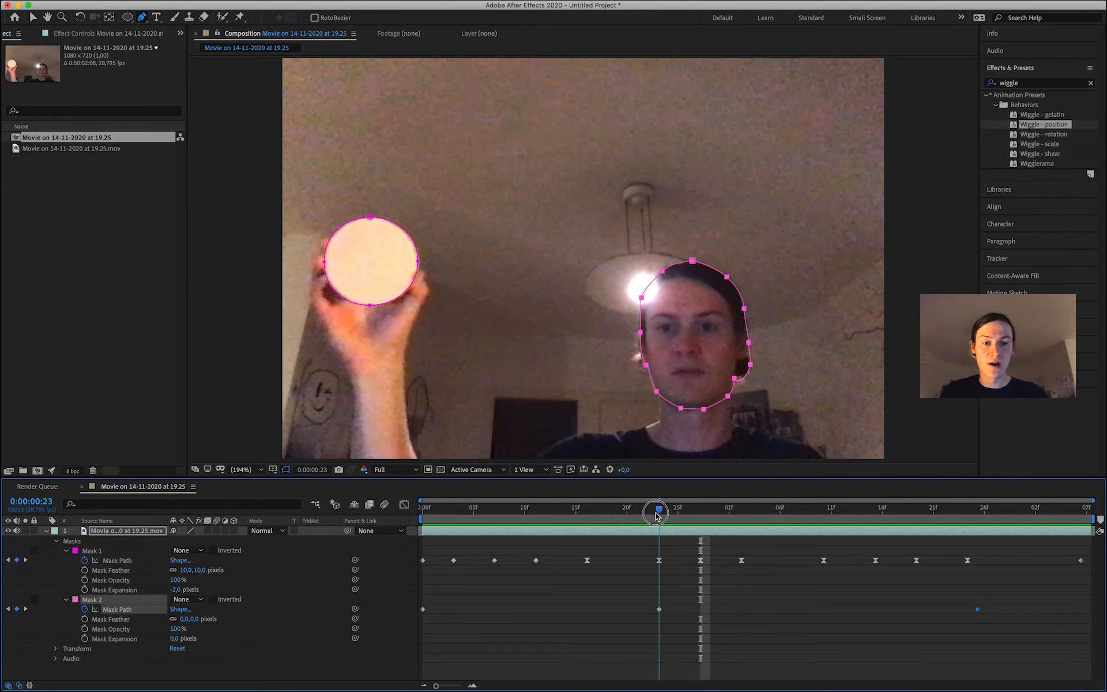
{"action": "left_click_drag", "start_coordinate": [656, 515], "coordinate": [979, 528]}
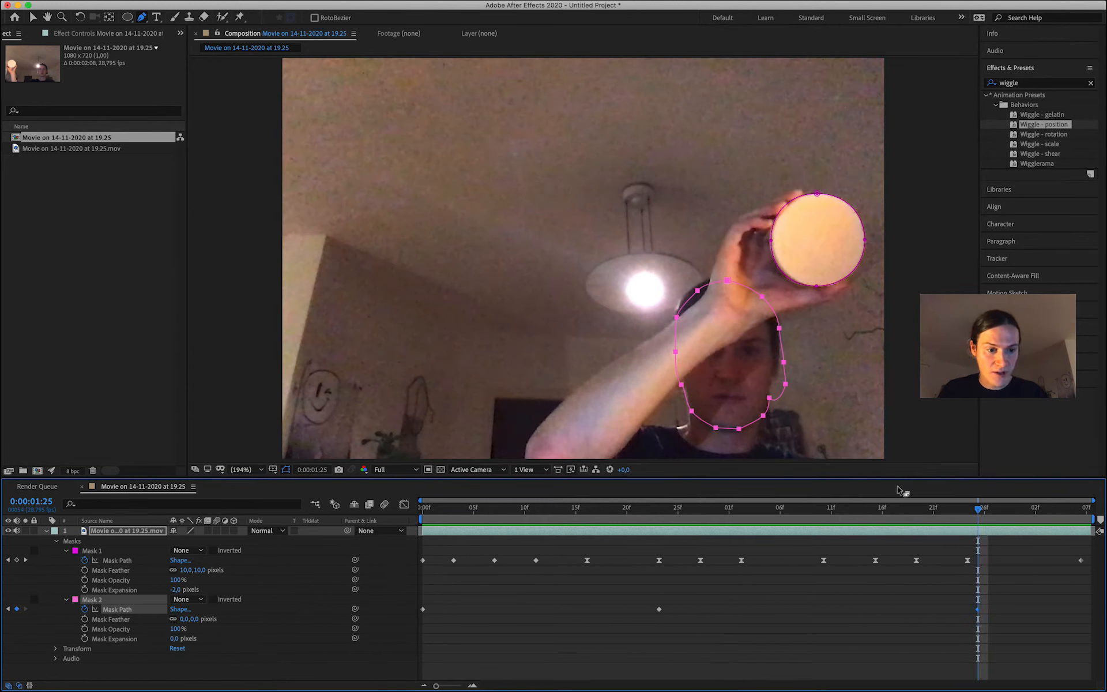
Pull Mask 2's points beside the ear and jaw inward to fit the face's edge at 0:00:01:25.
{"action": "key", "text": "v"}
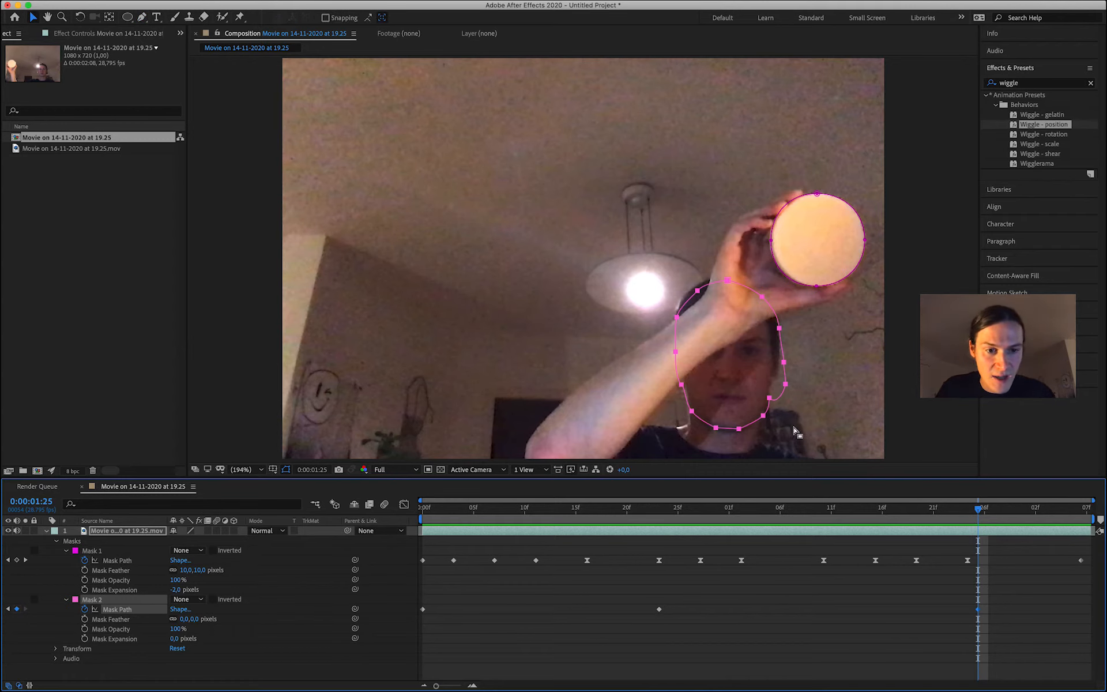
{"action": "left_click", "coordinate": [794, 430]}
{"action": "left_click", "coordinate": [770, 399]}
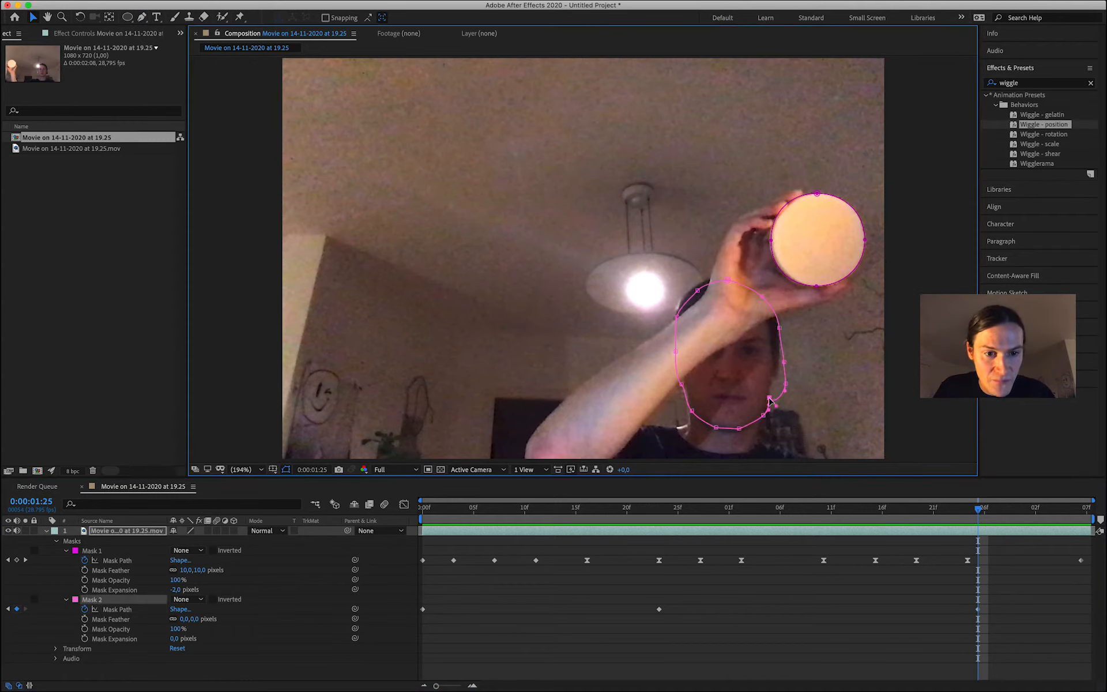
{"action": "left_click", "coordinate": [788, 420]}
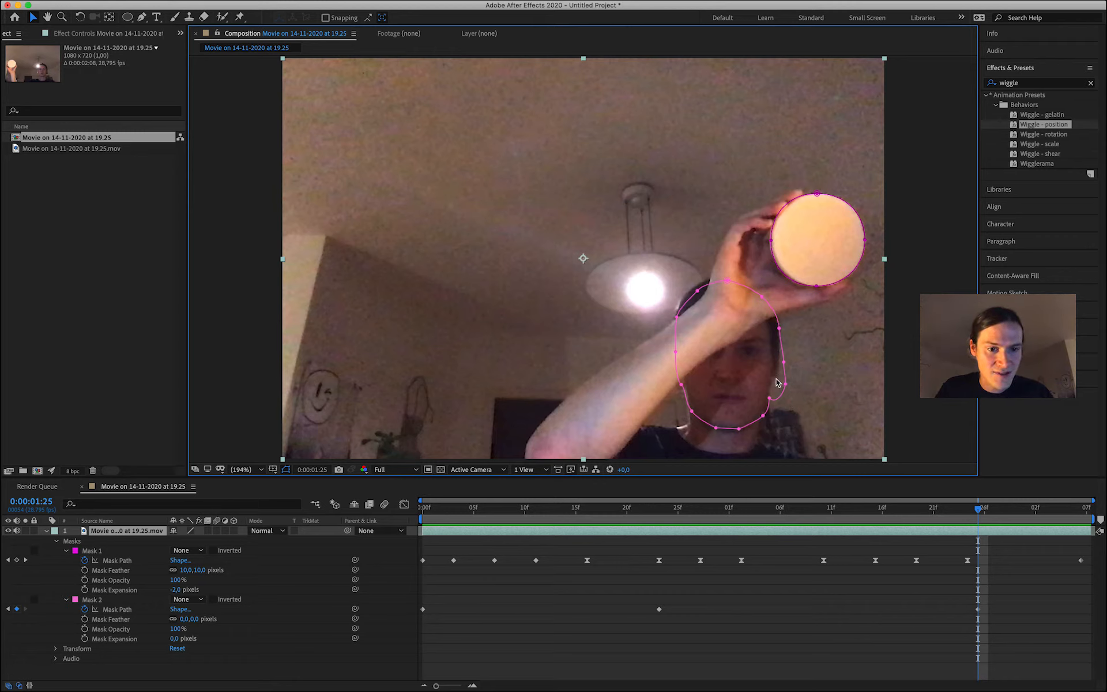
{"action": "left_click", "coordinate": [785, 388]}
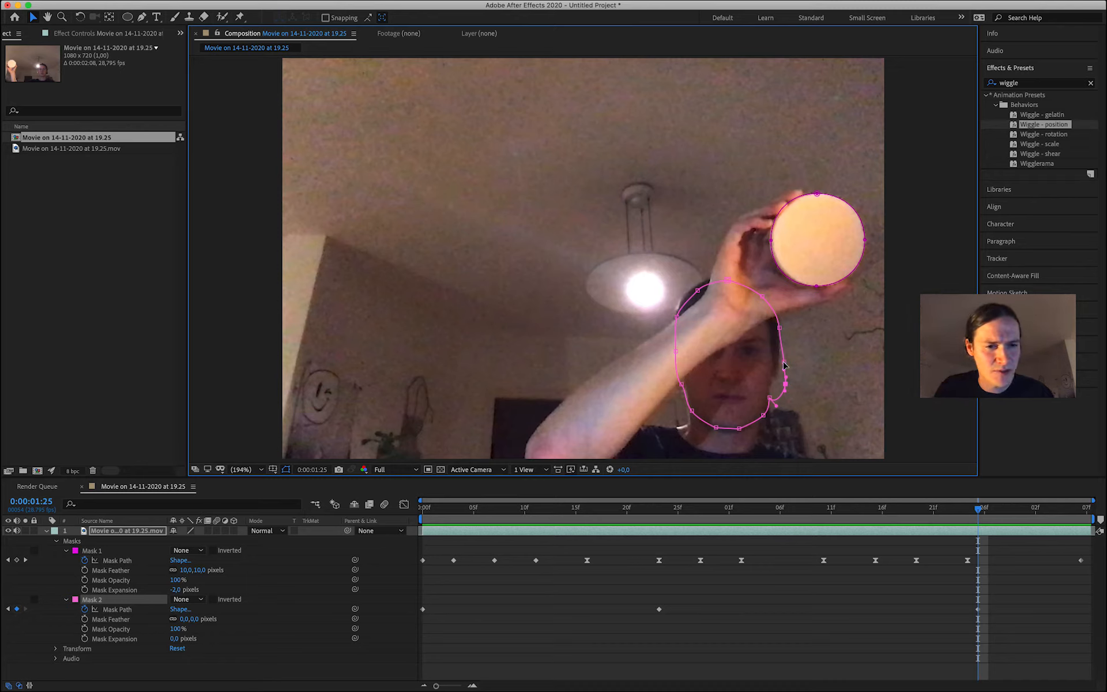
{"action": "left_click", "coordinate": [815, 356]}
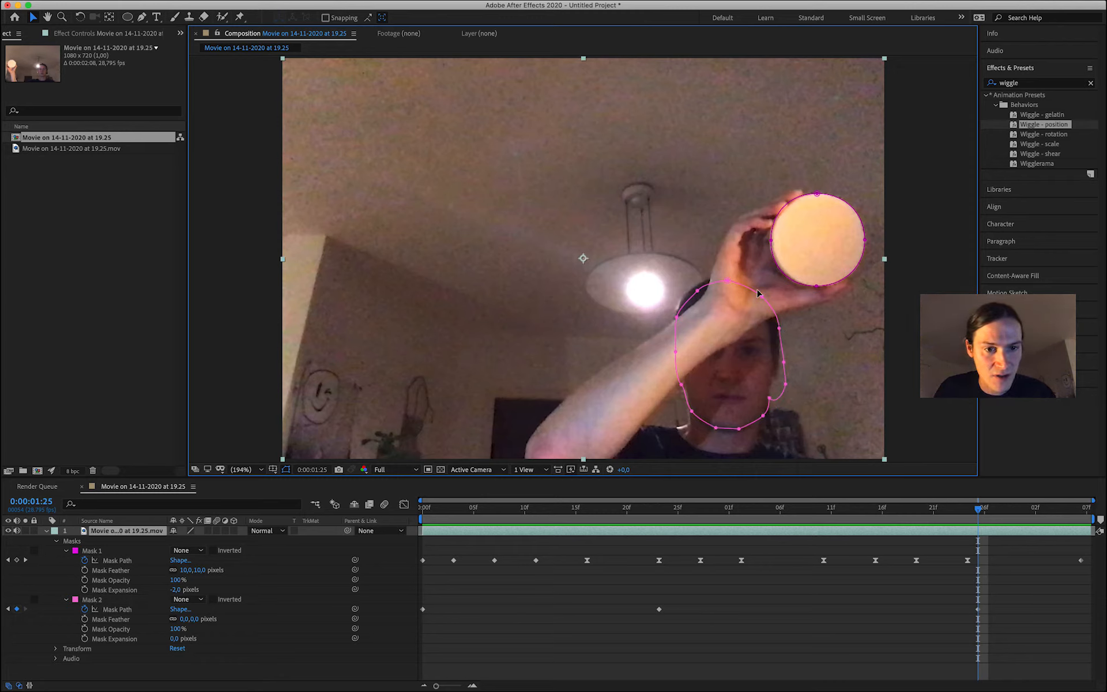
{"action": "left_click", "coordinate": [780, 328]}
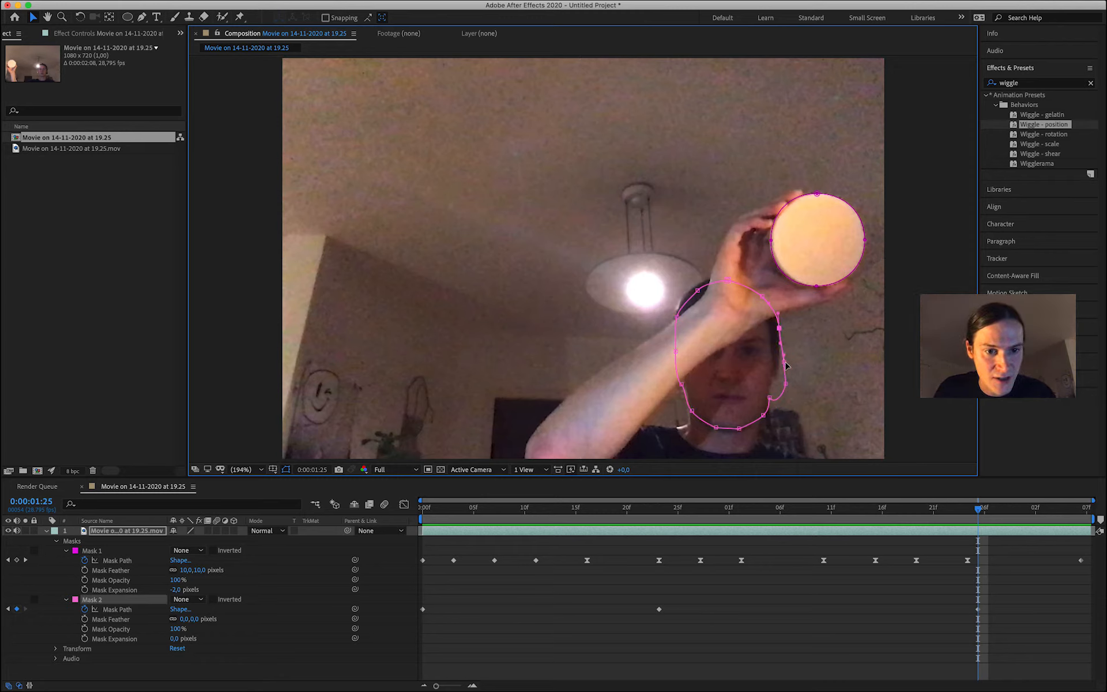
{"action": "left_click_drag", "start_coordinate": [784, 363], "coordinate": [770, 388]}
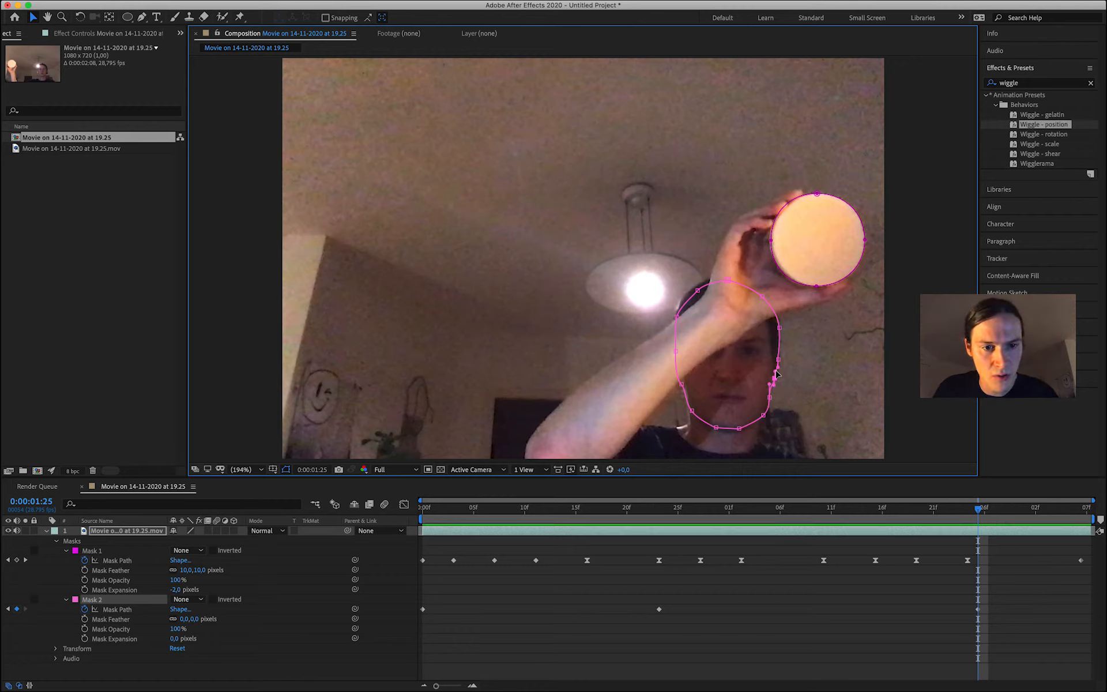
Reposition Mask 2 onto the head at 0:00:01:07, 0:00:01:17 and 0:00:01:22, keyframing its path at each time.
{"action": "left_click_drag", "start_coordinate": [978, 508], "coordinate": [798, 530]}
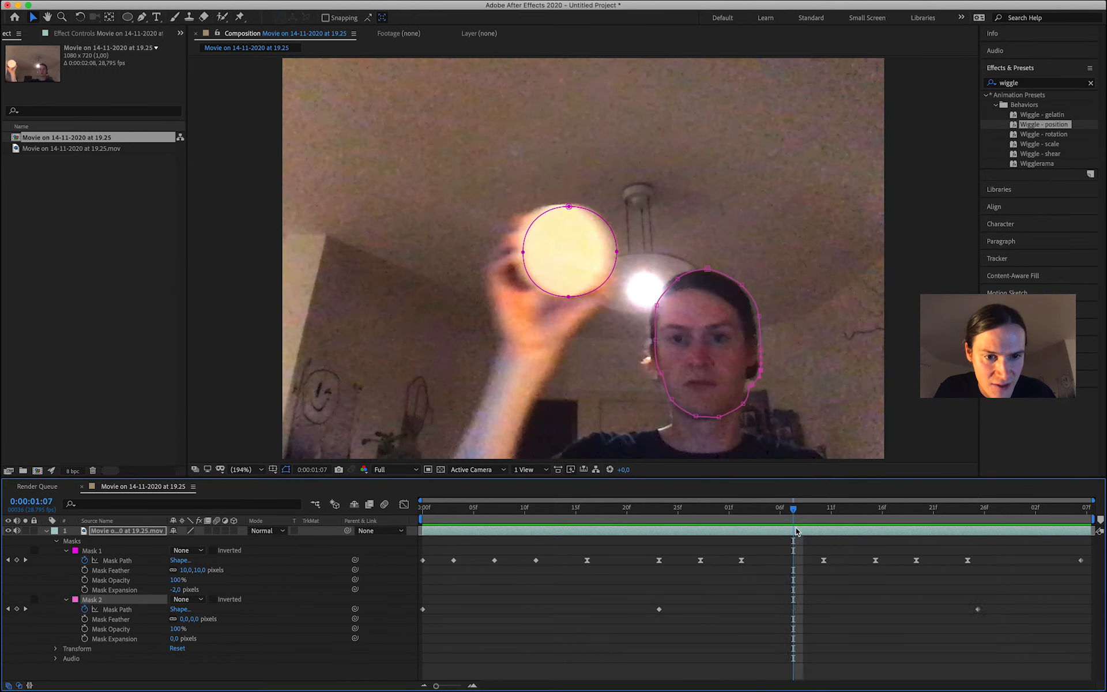
{"action": "double_click", "coordinate": [678, 403]}
{"action": "left_click_drag", "start_coordinate": [693, 396], "coordinate": [693, 395]}
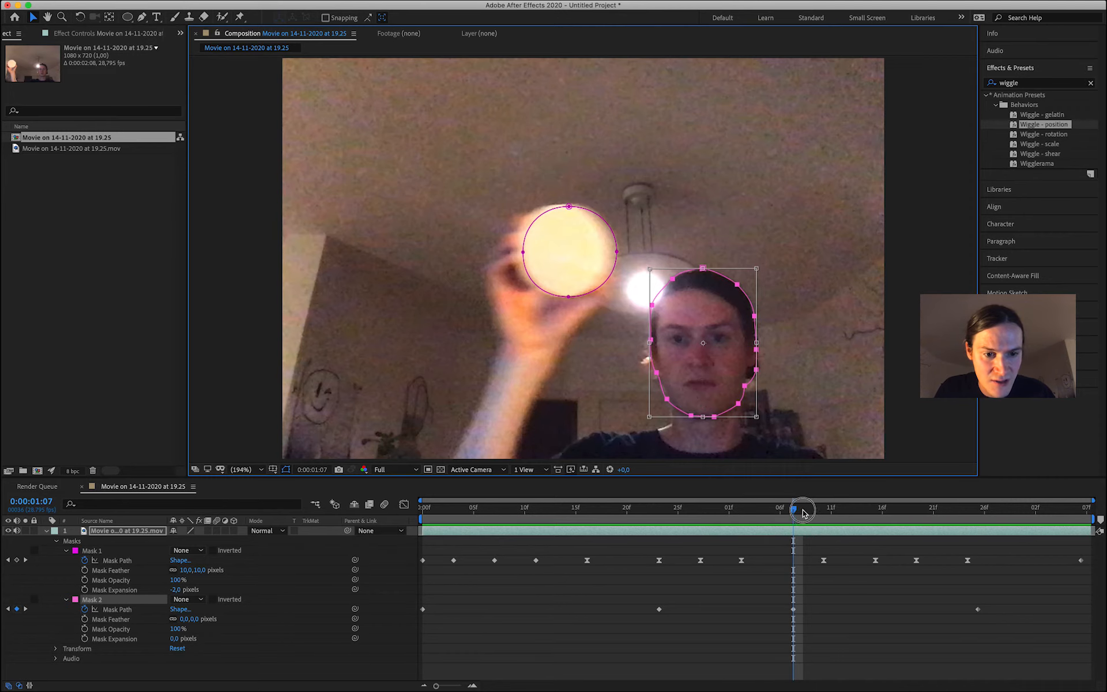
{"action": "left_click_drag", "start_coordinate": [804, 513], "coordinate": [879, 517]}
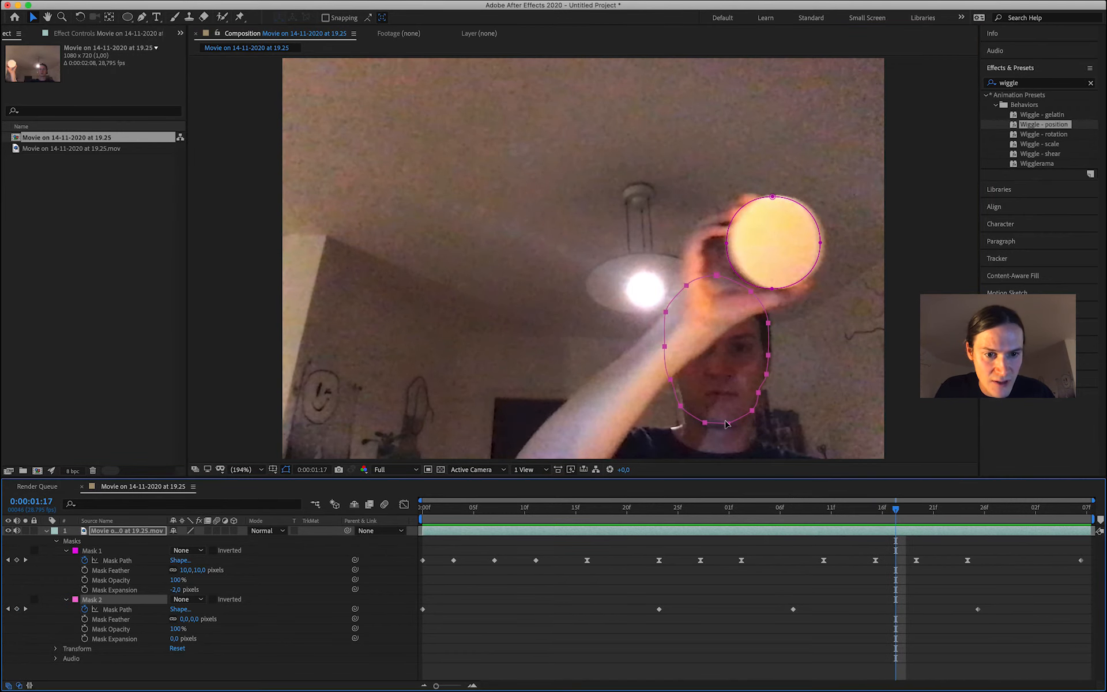
{"action": "left_click_drag", "start_coordinate": [726, 424], "coordinate": [730, 426]}
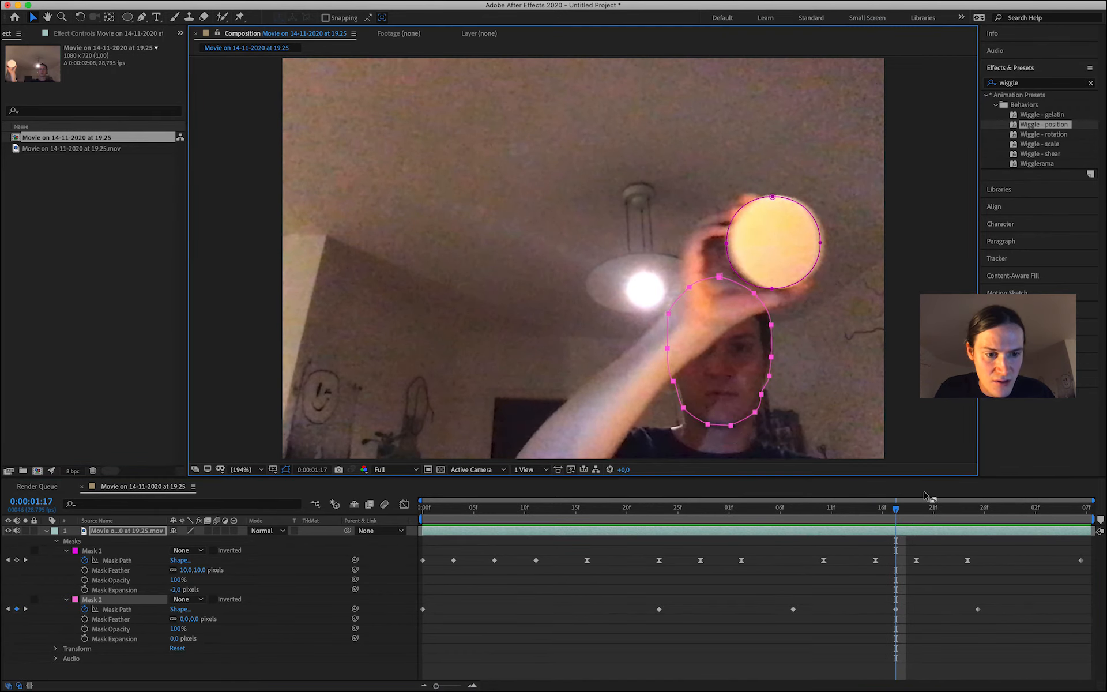
{"action": "left_click_drag", "start_coordinate": [907, 512], "coordinate": [948, 513]}
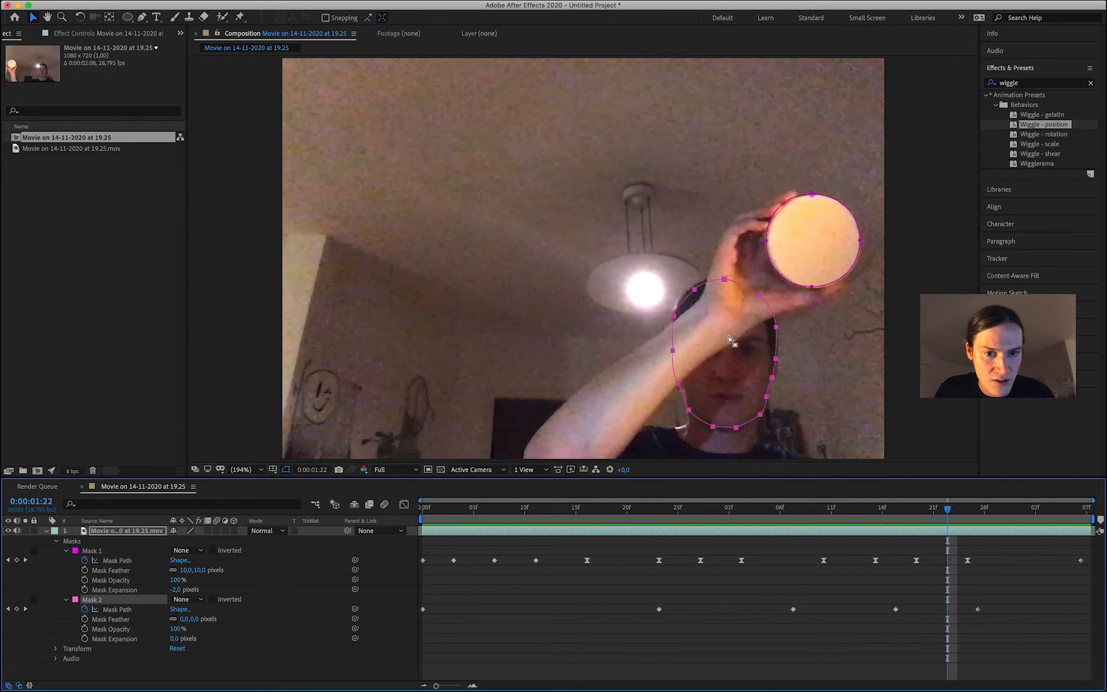
{"action": "left_click_drag", "start_coordinate": [693, 293], "coordinate": [694, 292]}
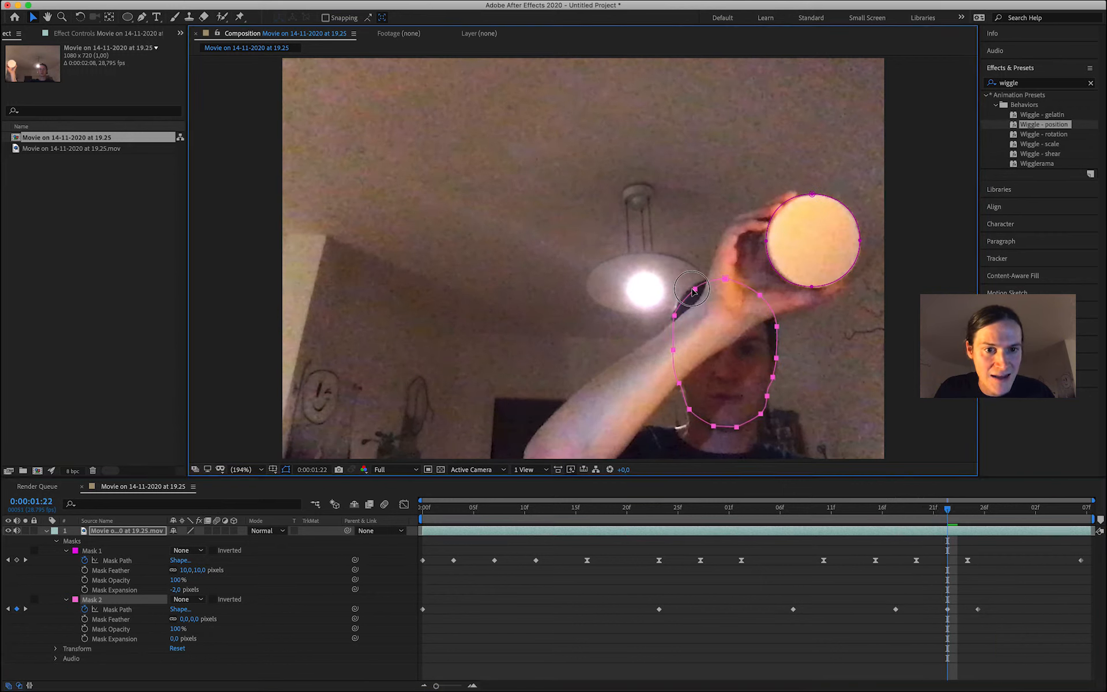
Set both Mask 1 and Mask 2 to Add mode at 0:00:00:16, and deselect the layer to see the cutouts cleanly.
{"action": "left_click_drag", "start_coordinate": [946, 509], "coordinate": [587, 579]}
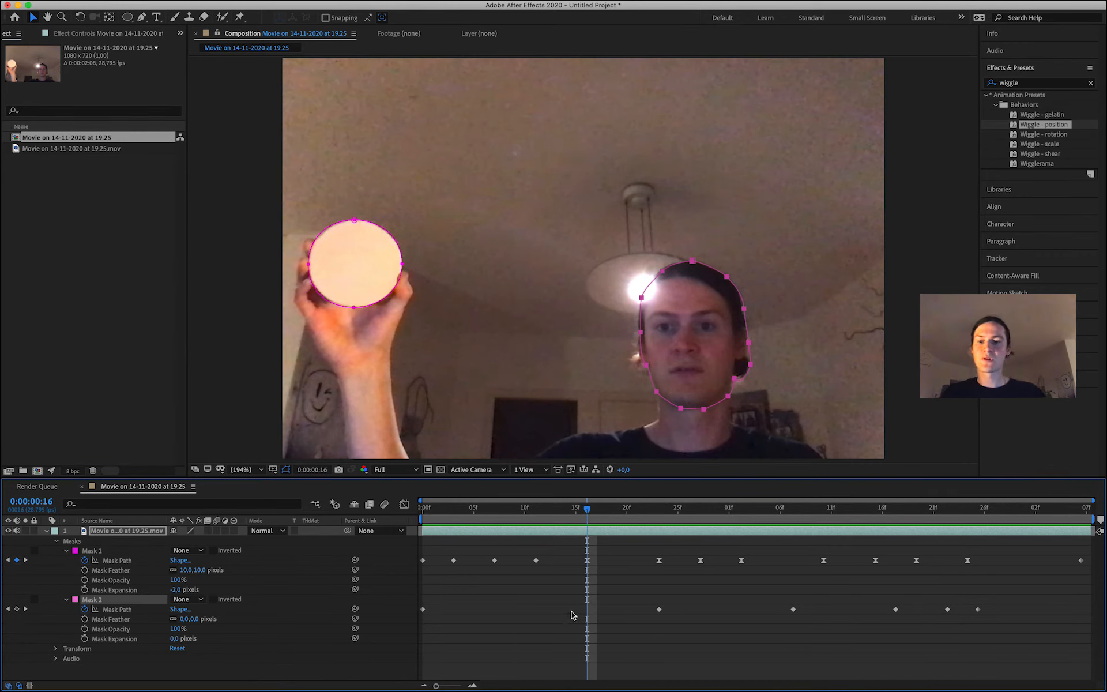
{"action": "left_click", "coordinate": [190, 551]}
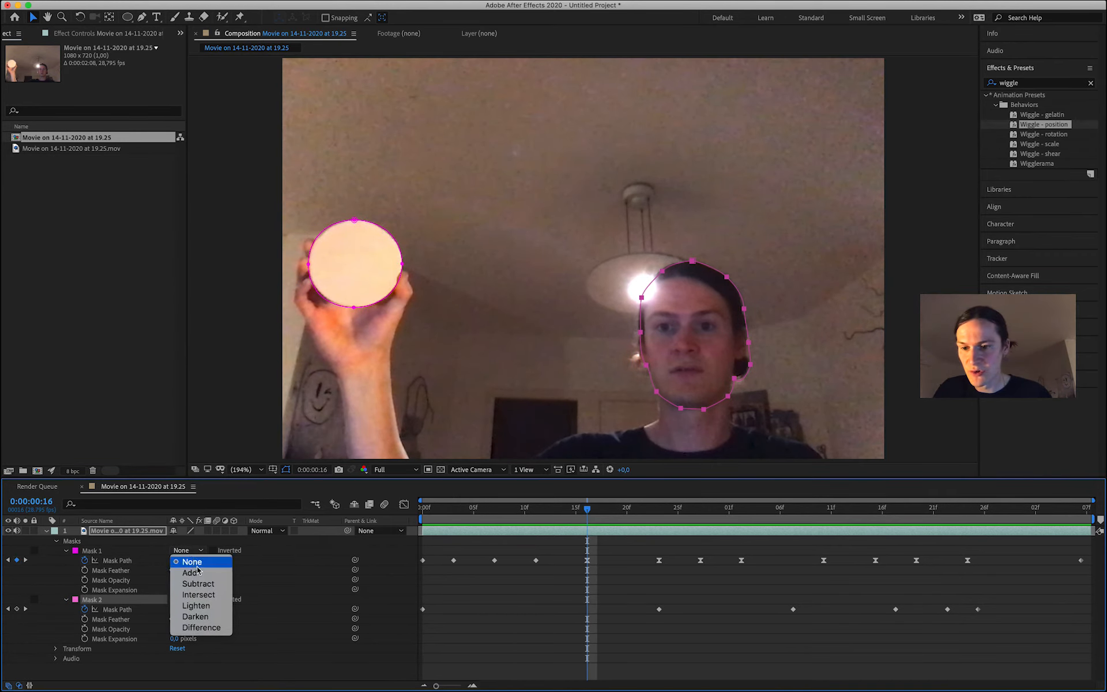
{"action": "left_click", "coordinate": [198, 573]}
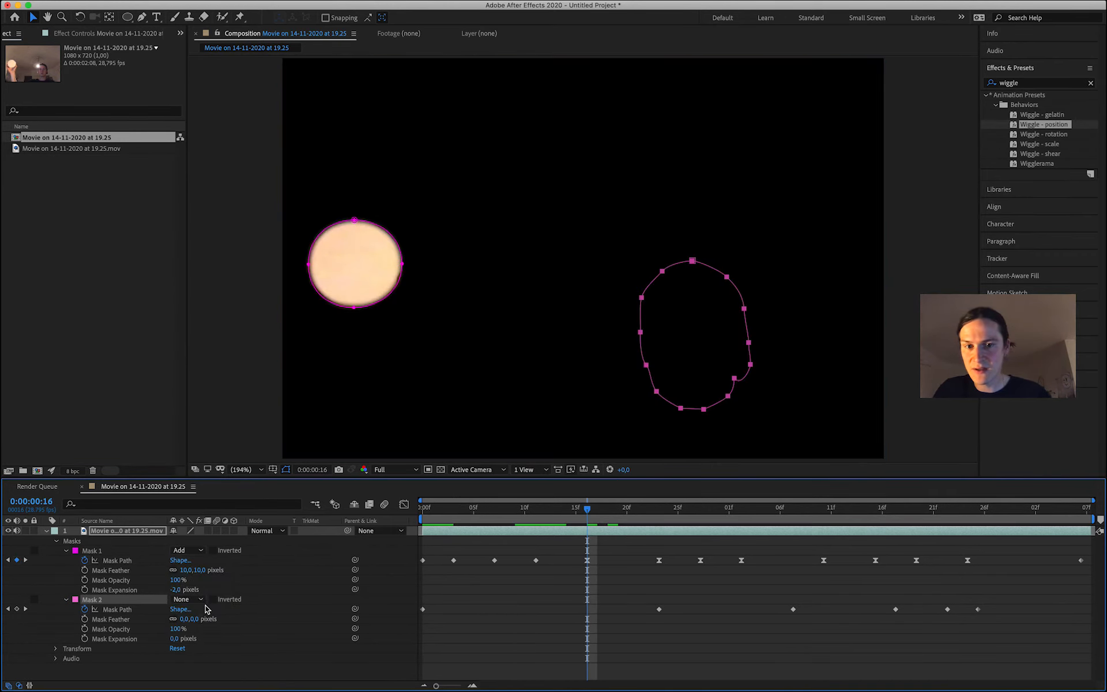
{"action": "left_click", "coordinate": [189, 600]}
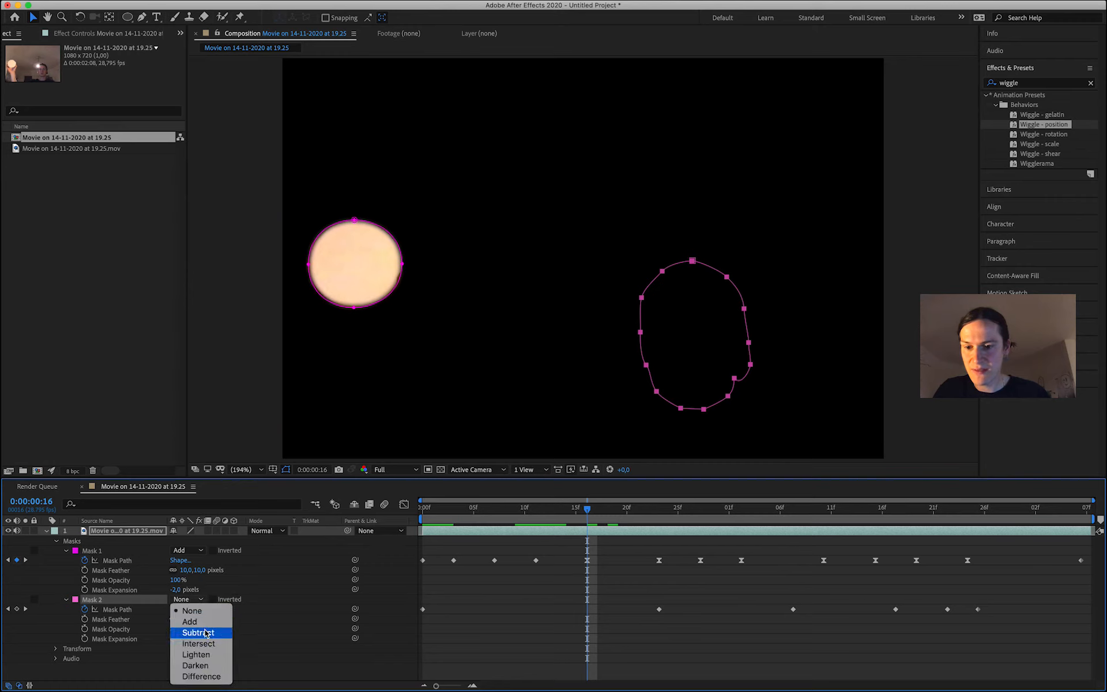
{"action": "left_click", "coordinate": [190, 621]}
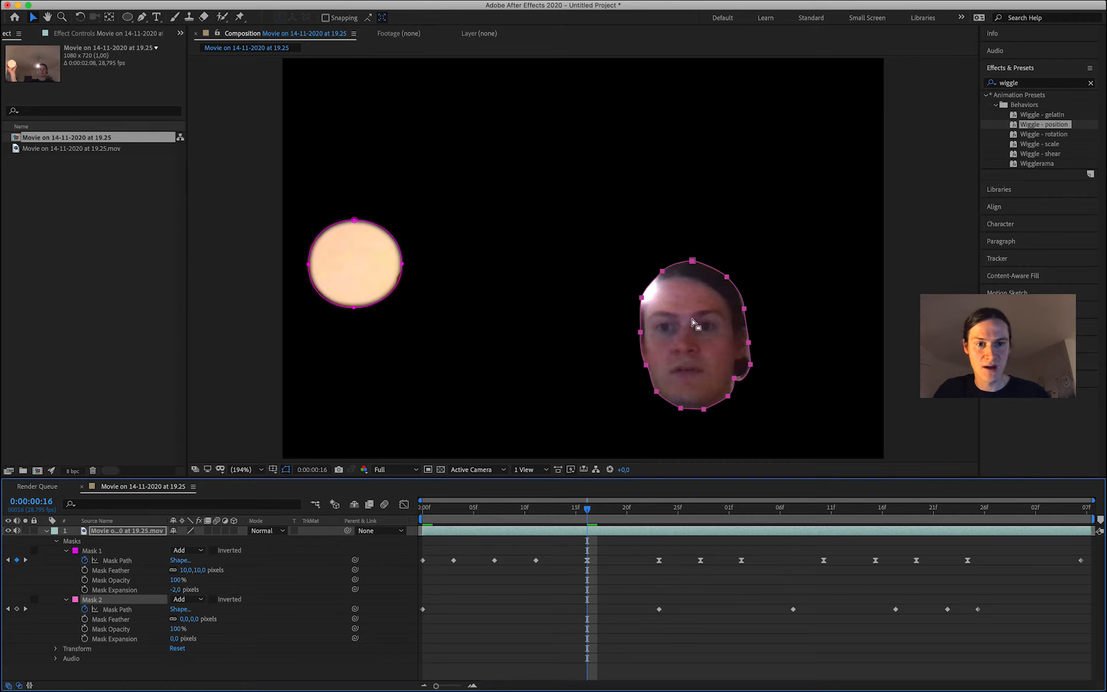
{"action": "left_click", "coordinate": [702, 617]}
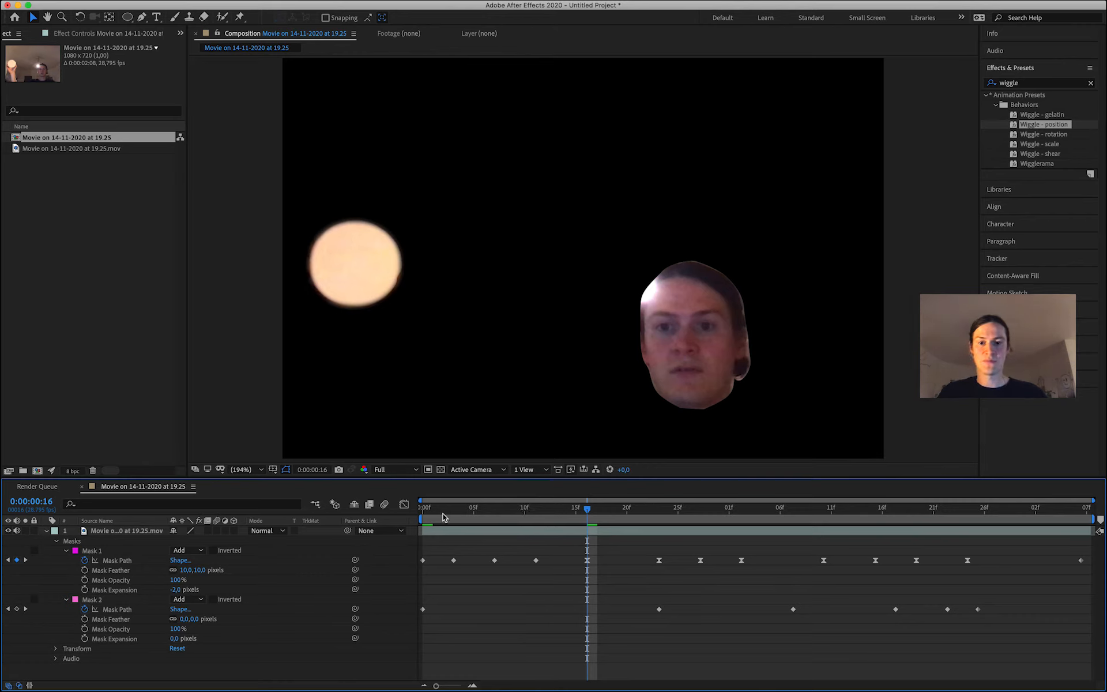
Play back the composition from the start to check how both masks follow the movement.
{"action": "key", "text": "Home"}
{"action": "key", "text": "space"}
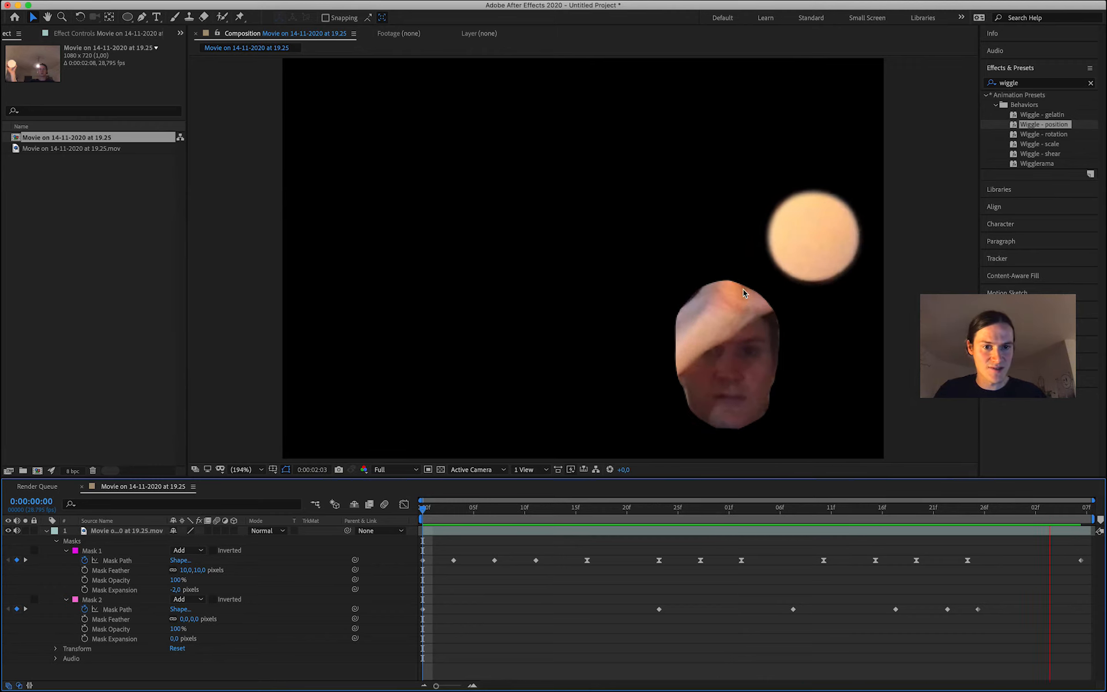
{"action": "key", "text": "space"}
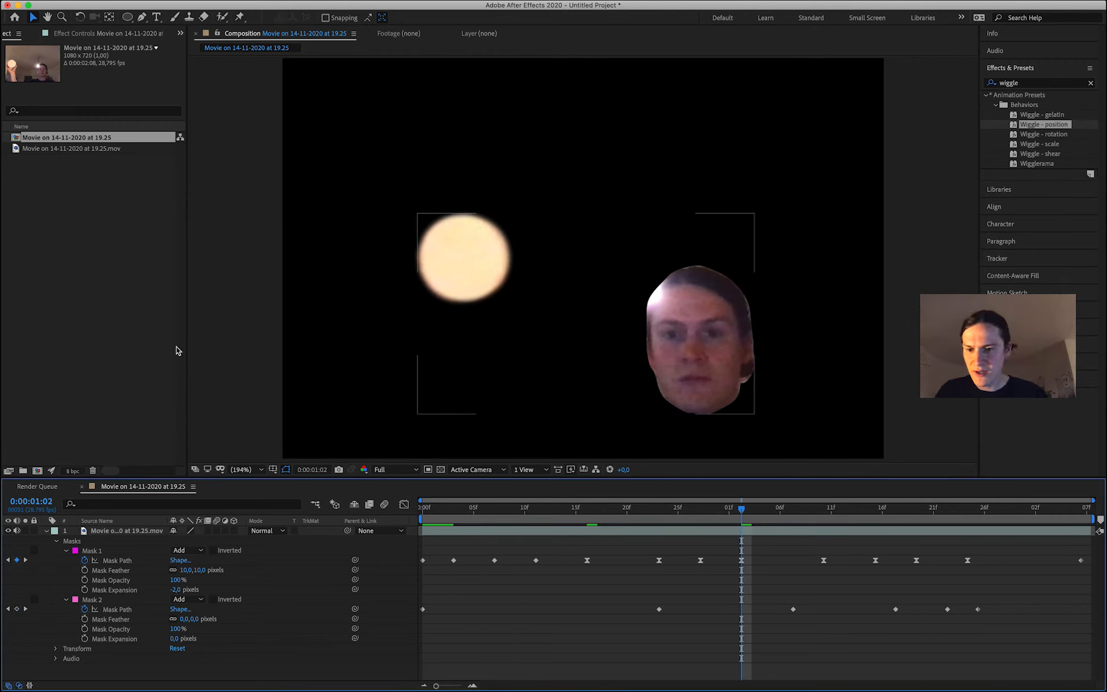
Set Mask 2's expansion to -6 pixels and its feather to 8 pixels.
{"action": "left_click", "coordinate": [143, 640]}
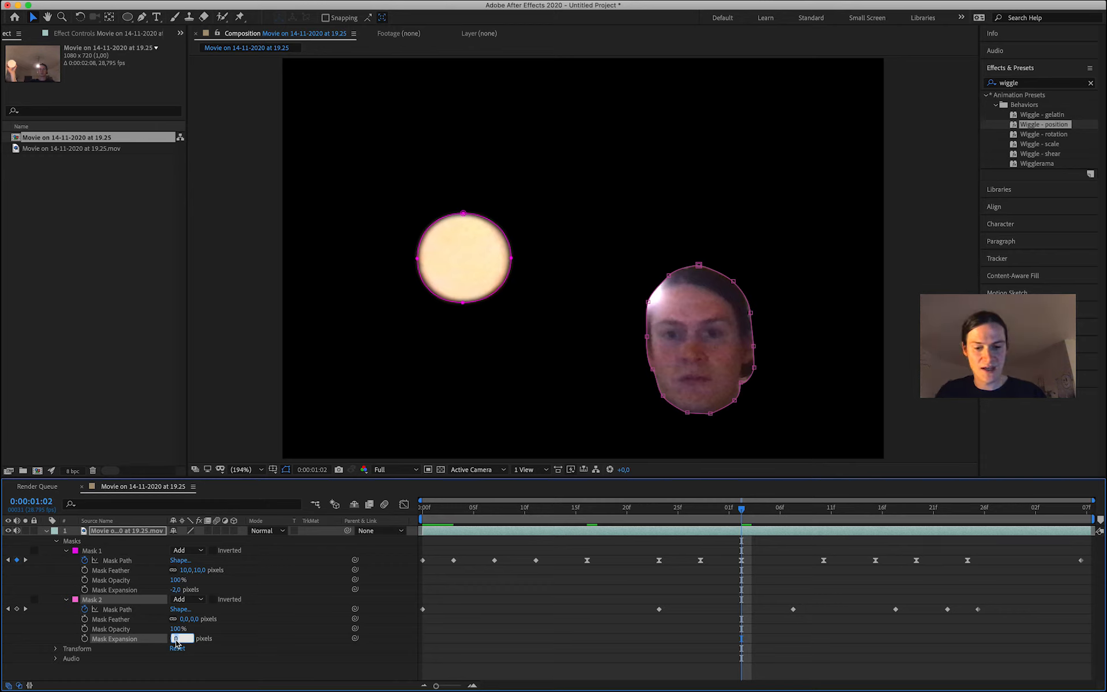
{"action": "key", "text": "Down"}
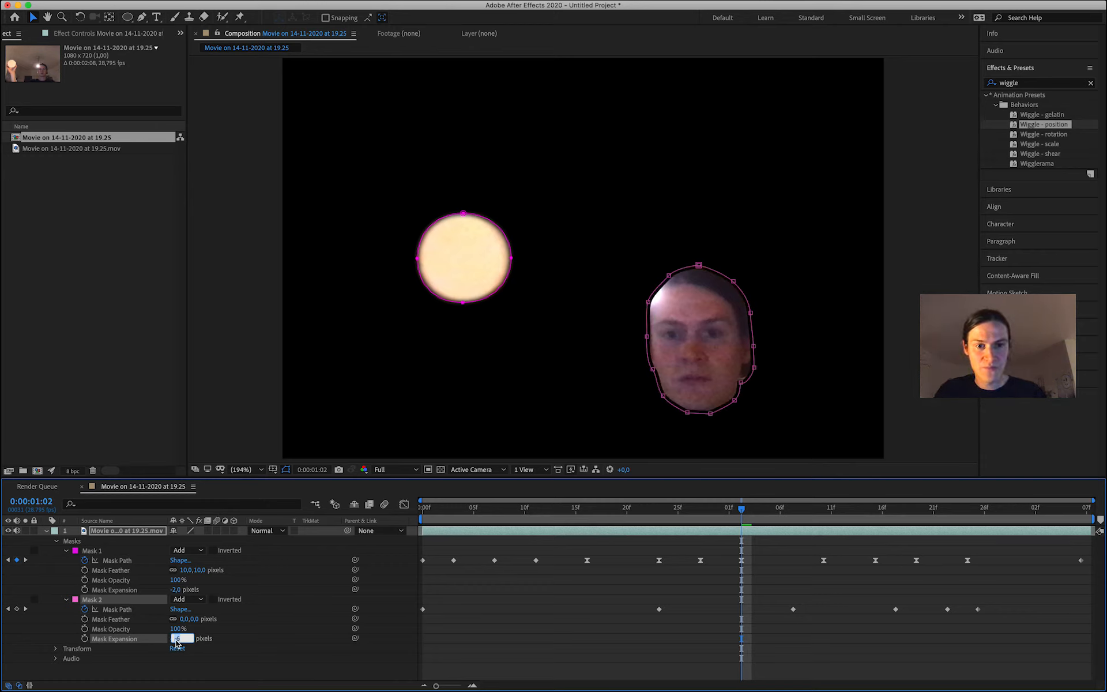
{"action": "left_click", "coordinate": [182, 619]}
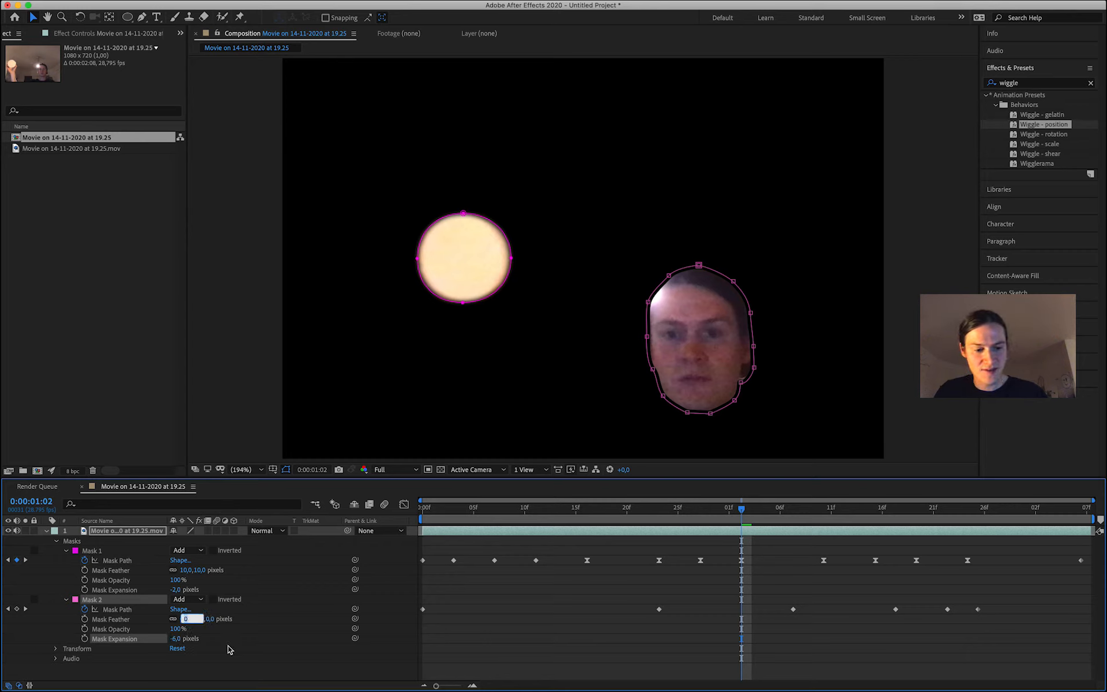
{"action": "key", "text": "Up"}
{"action": "key", "text": "Up"}
{"action": "key", "text": "Up"}
{"action": "key", "text": "Up"}
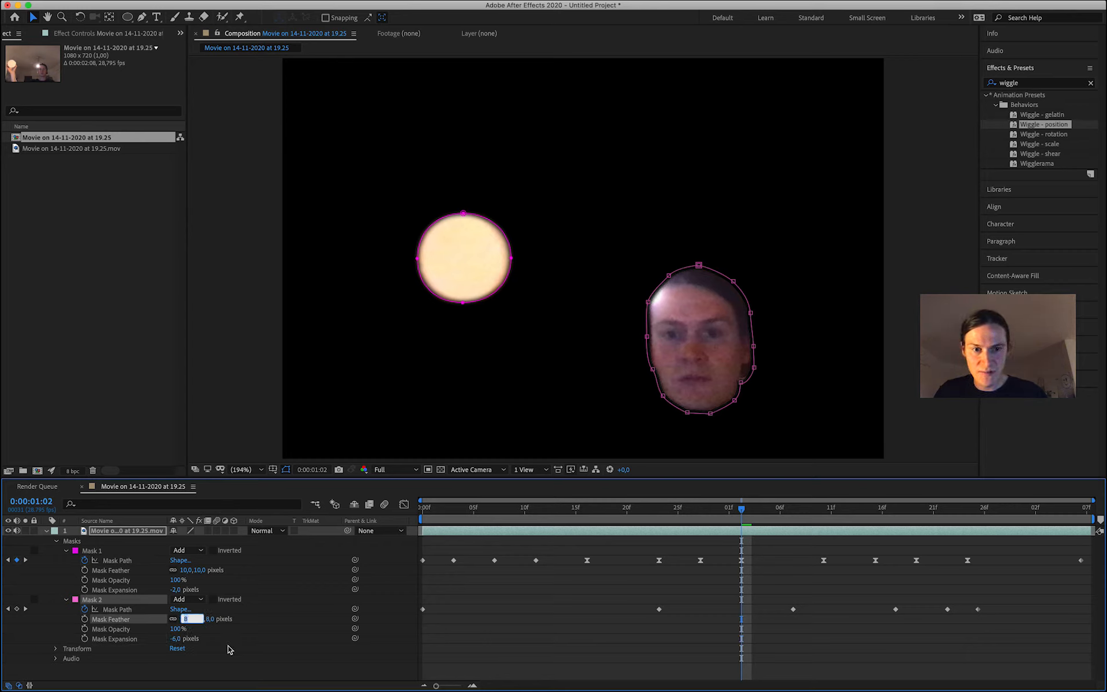
{"action": "left_click", "coordinate": [667, 584]}
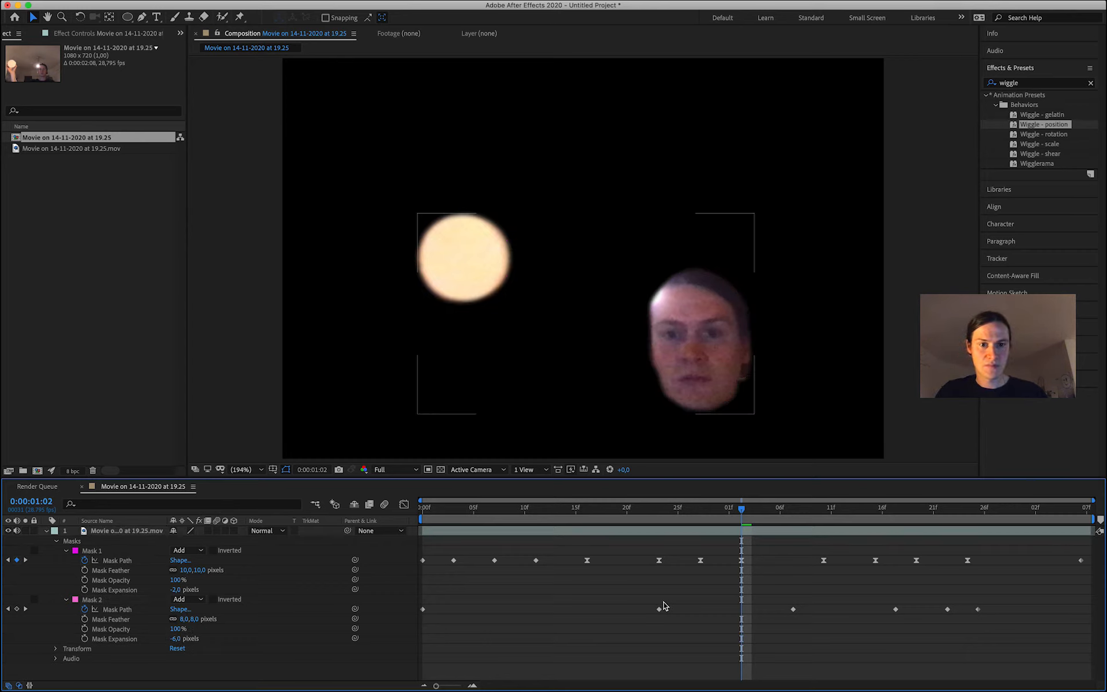
Play back the softened cutouts and inspect the outlines of Mask 1 and Mask 2 in turn.
{"action": "key", "text": "space"}
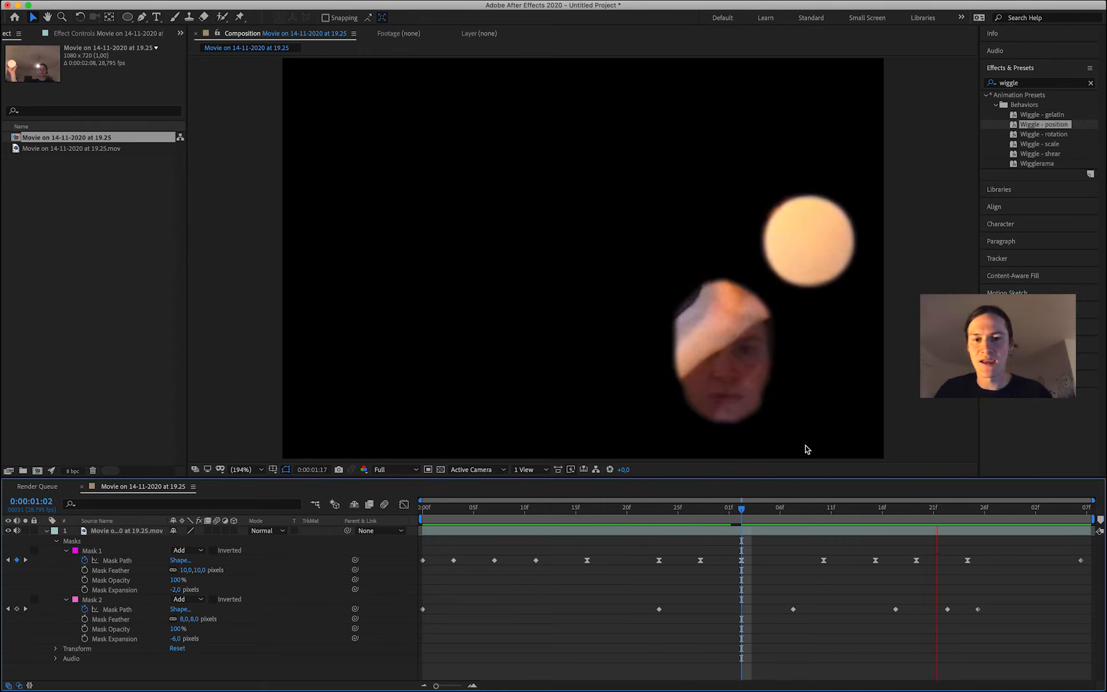
{"action": "mouse_move", "coordinate": [471, 674]}
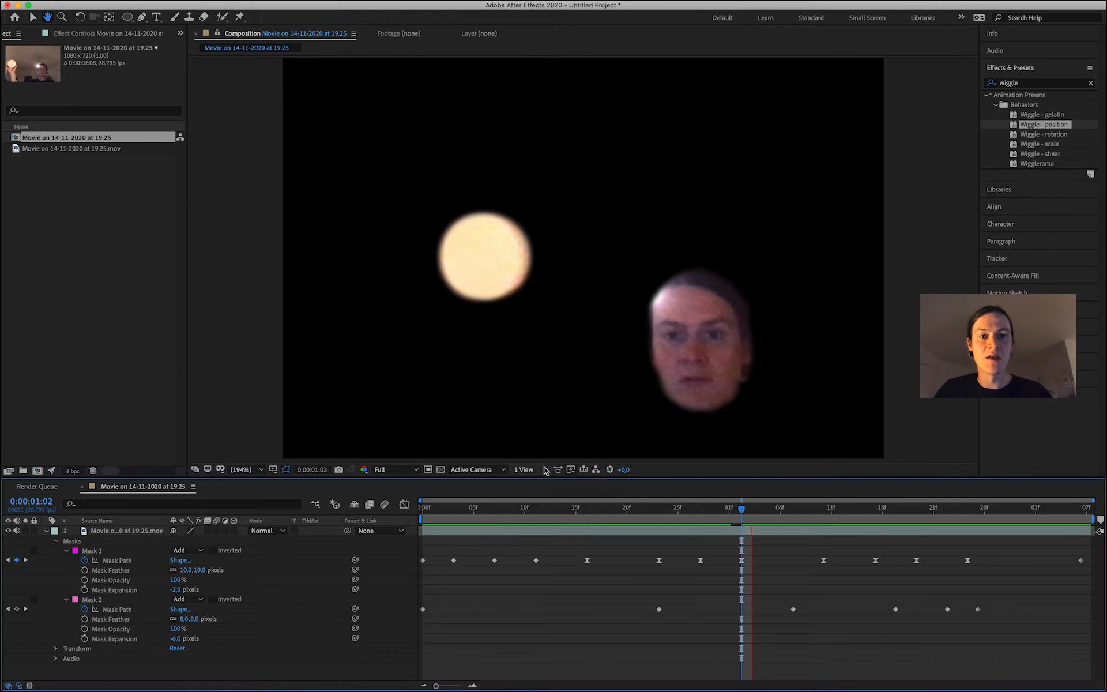
{"action": "key", "text": "space"}
{"action": "left_click", "coordinate": [99, 601]}
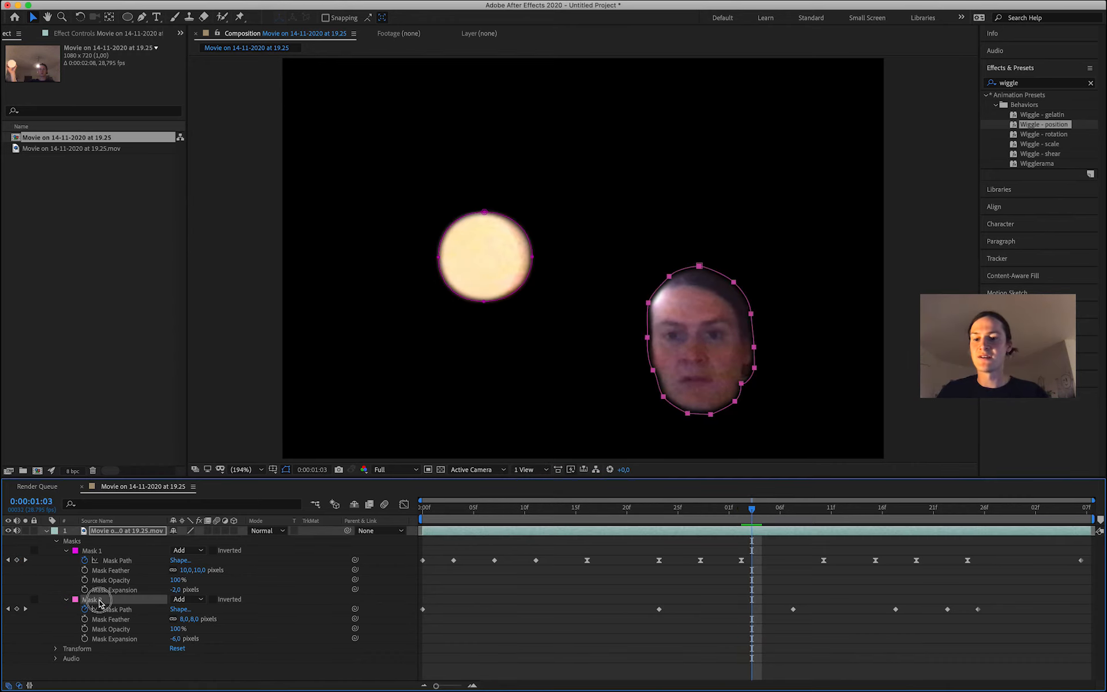
{"action": "left_click", "coordinate": [105, 552]}
{"action": "left_click", "coordinate": [106, 602]}
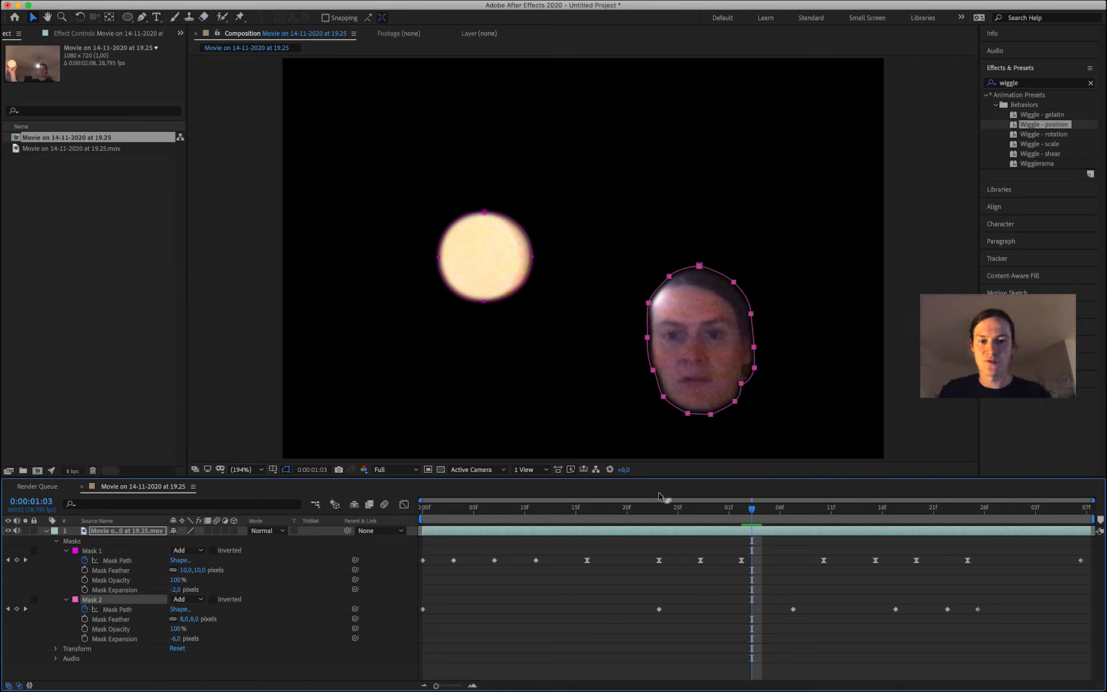
Collapse the movie layer's properties and play back the masked result from 0:00:00:06.
{"action": "left_click_drag", "start_coordinate": [630, 507], "coordinate": [484, 507]}
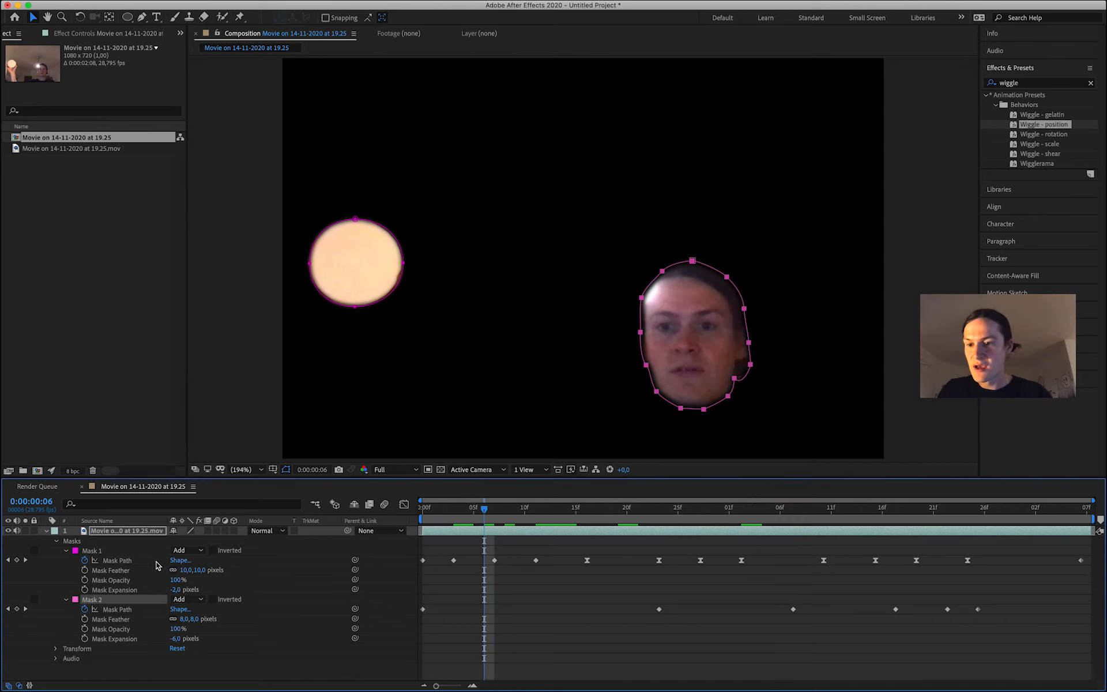
{"action": "left_click", "coordinate": [46, 531]}
{"action": "key", "text": "space"}
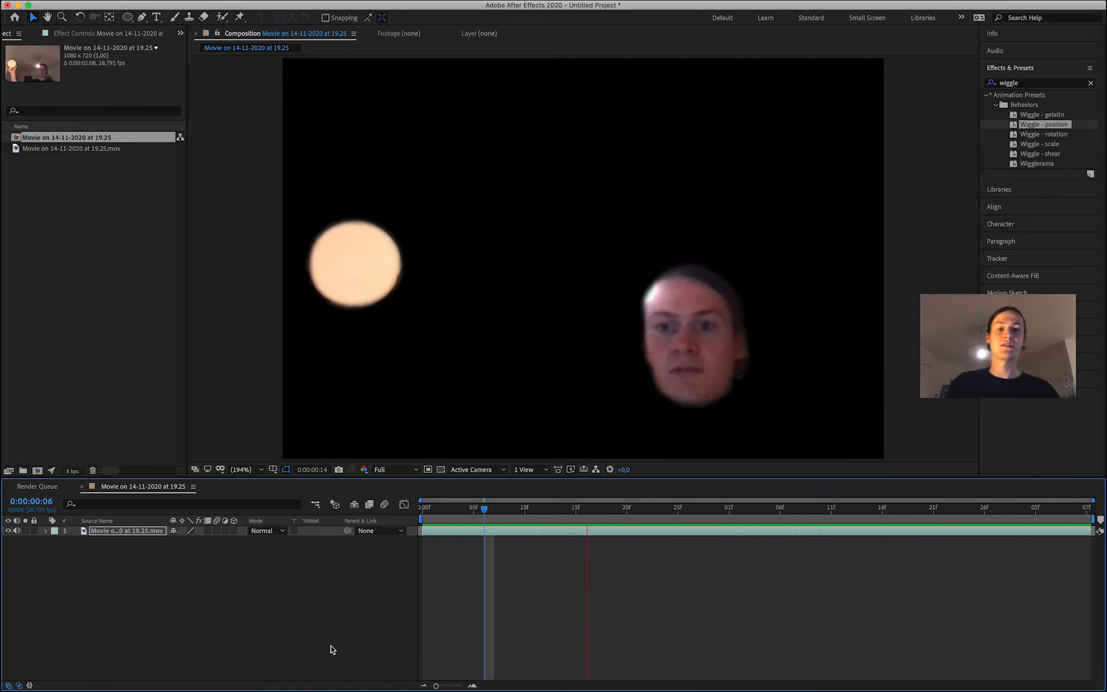
Duplicate the masked movie layer and expand the lower copy to show its mask properties.
{"action": "left_click", "coordinate": [122, 532]}
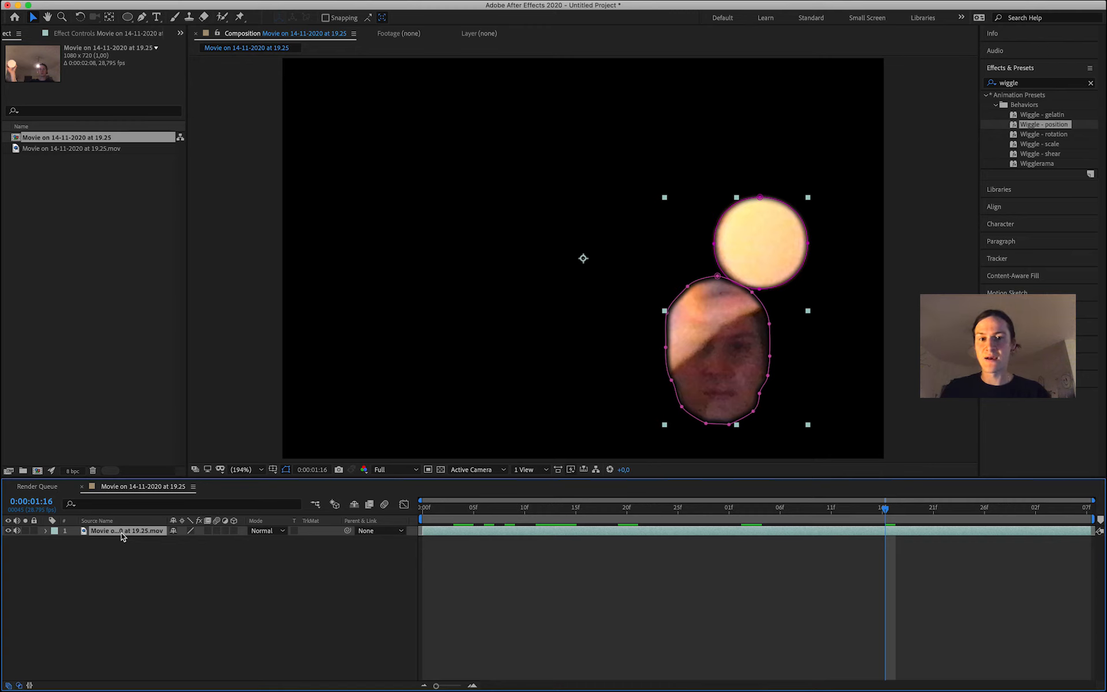
{"action": "key", "text": "super+d"}
{"action": "left_click", "coordinate": [121, 542]}
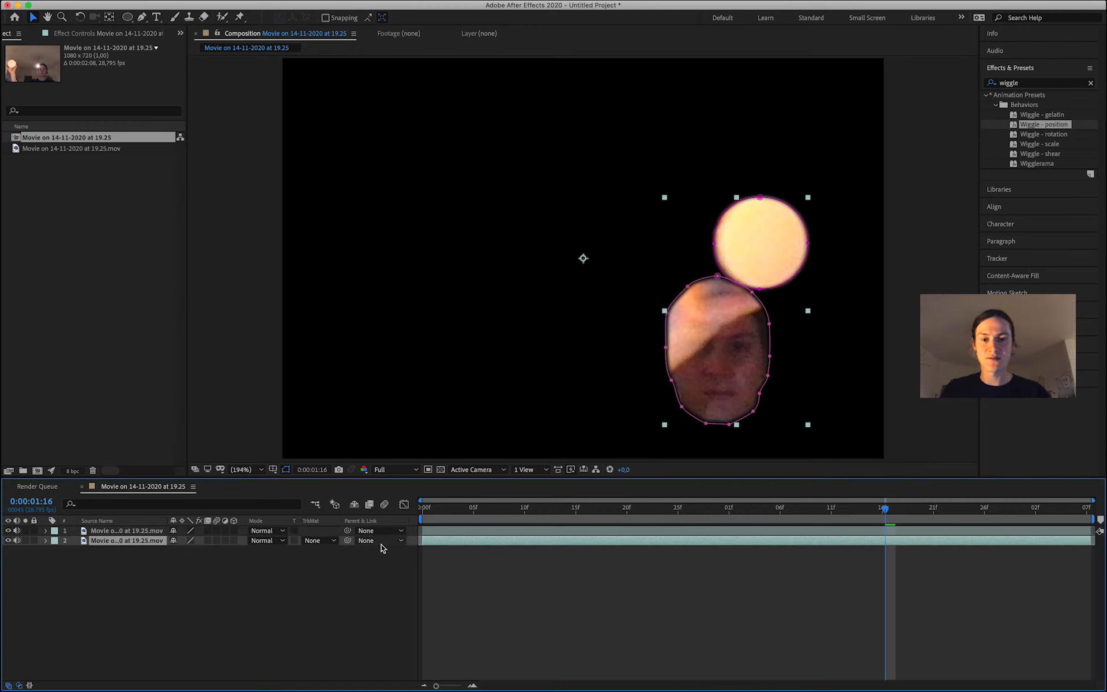
{"action": "left_click", "coordinate": [46, 540]}
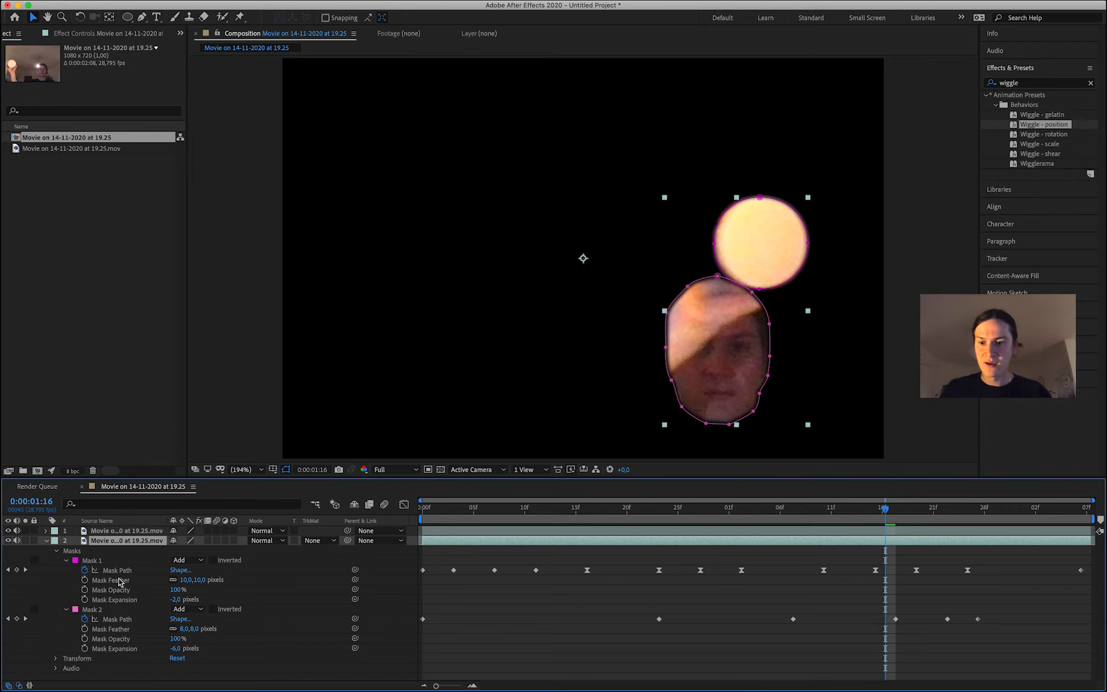
Set both Mask 1 and Mask 2 on the lower movie layer to Subtract mode.
{"action": "left_click", "coordinate": [92, 560]}
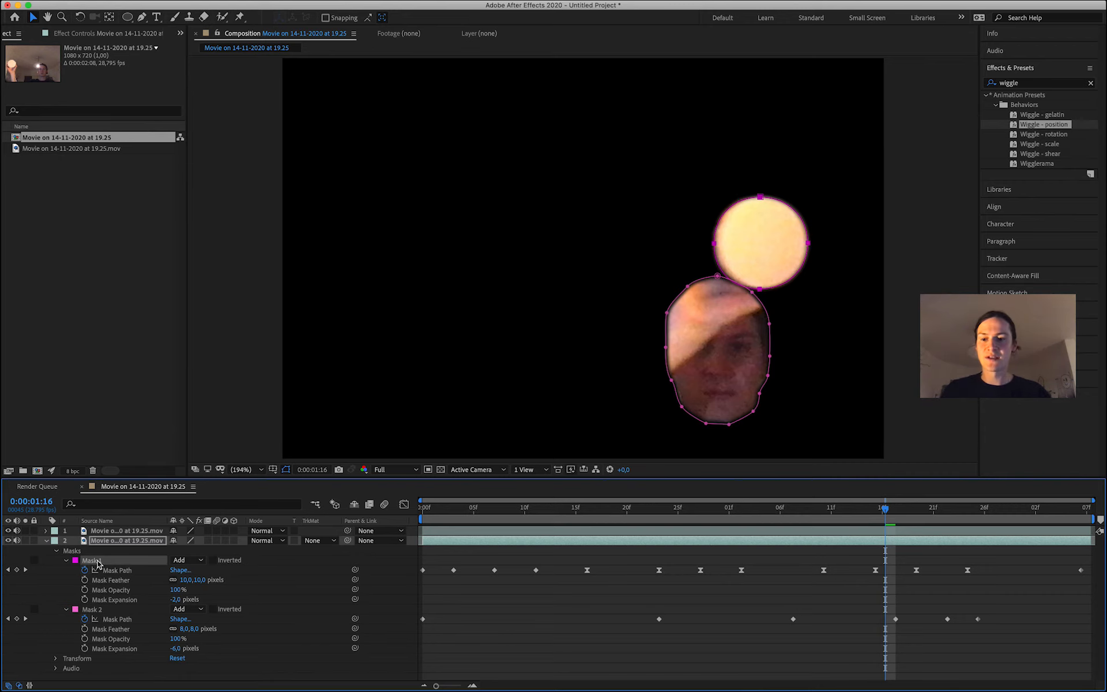
{"action": "left_click", "coordinate": [196, 564]}
{"action": "left_click", "coordinate": [176, 593]}
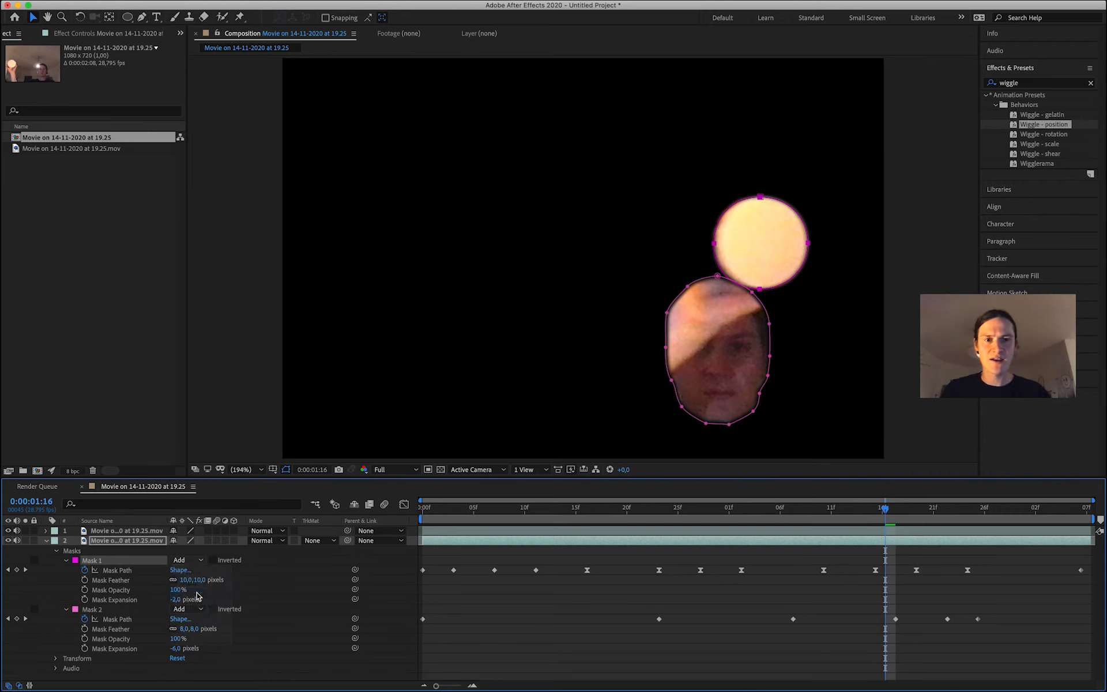
{"action": "left_click", "coordinate": [112, 611]}
{"action": "left_click", "coordinate": [189, 609]}
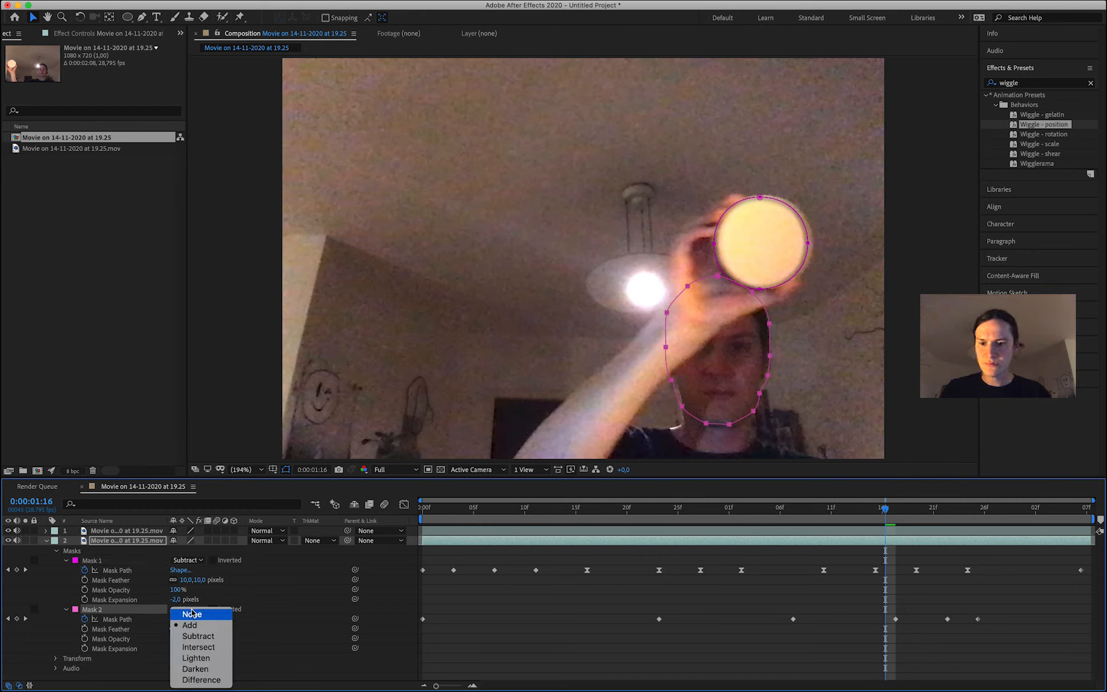
{"action": "left_click", "coordinate": [183, 634]}
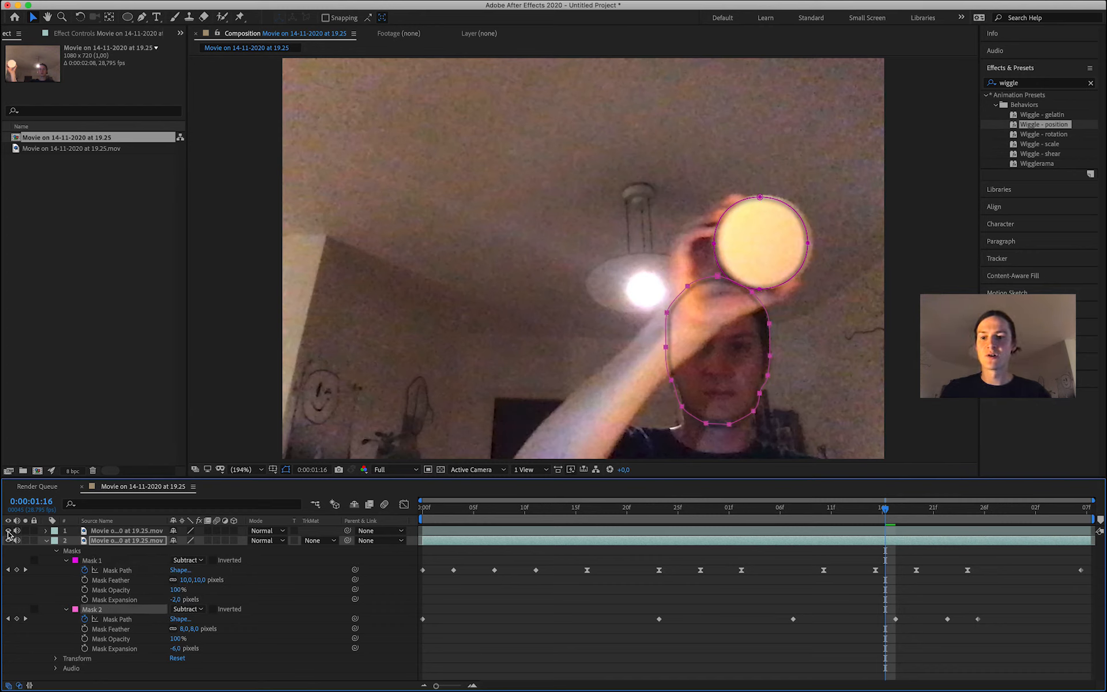
Hide the upper movie layer temporarily to play back the moving cutout holes in the lower layer.
{"action": "left_click", "coordinate": [143, 532]}
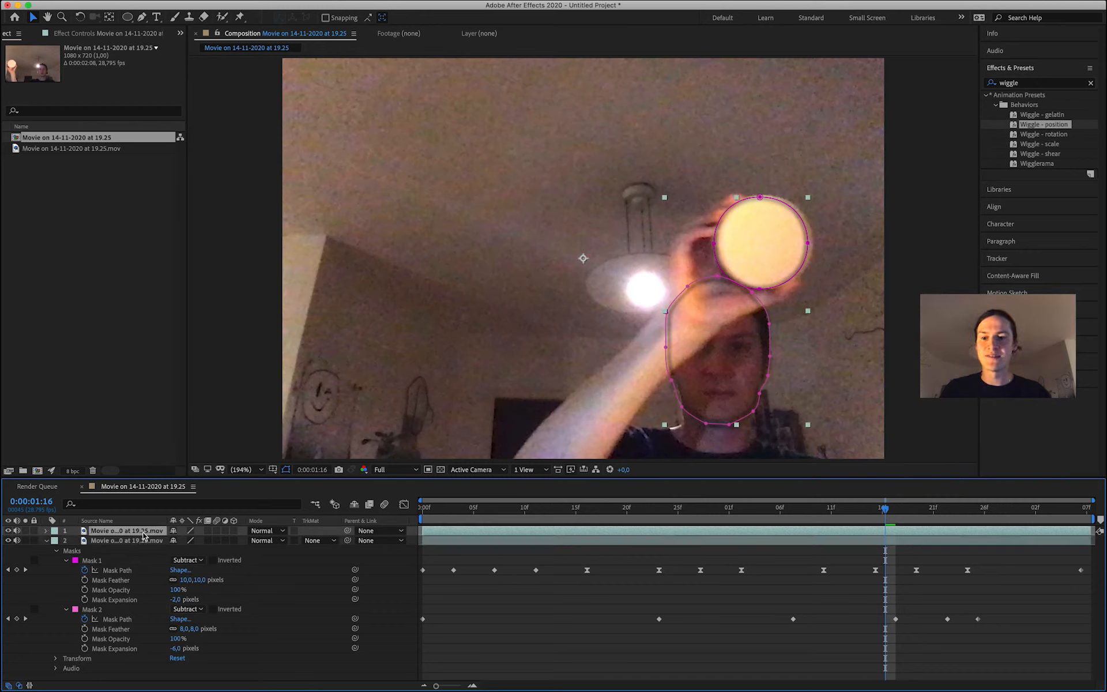
{"action": "left_click", "coordinate": [9, 531]}
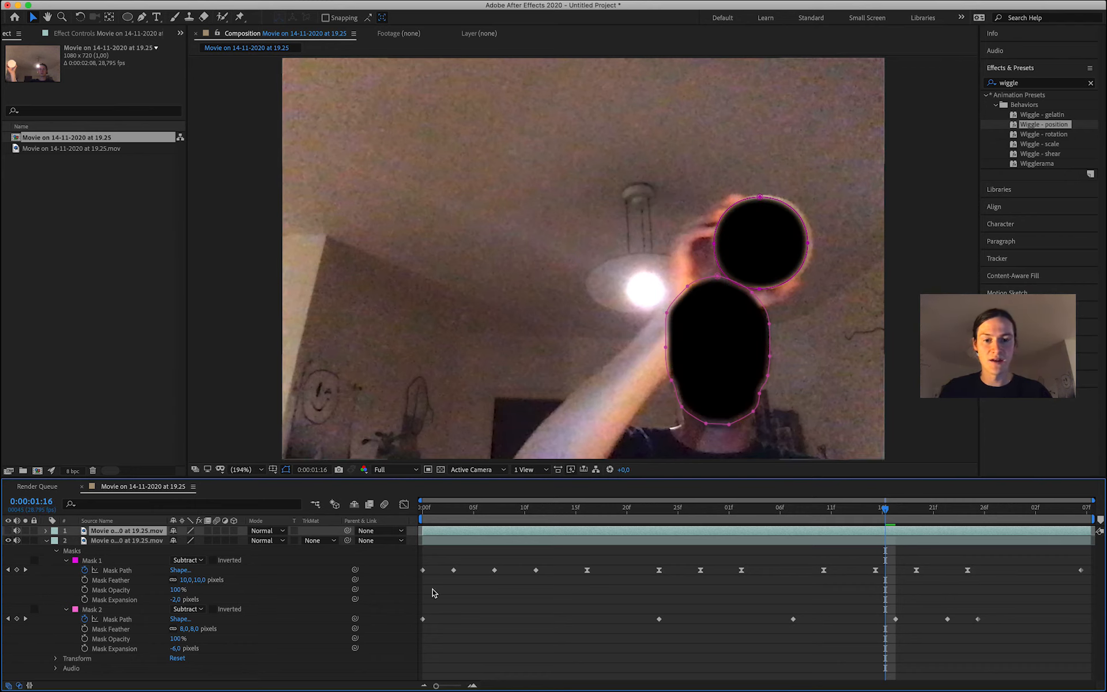
{"action": "left_click", "coordinate": [488, 632]}
{"action": "key", "text": "space"}
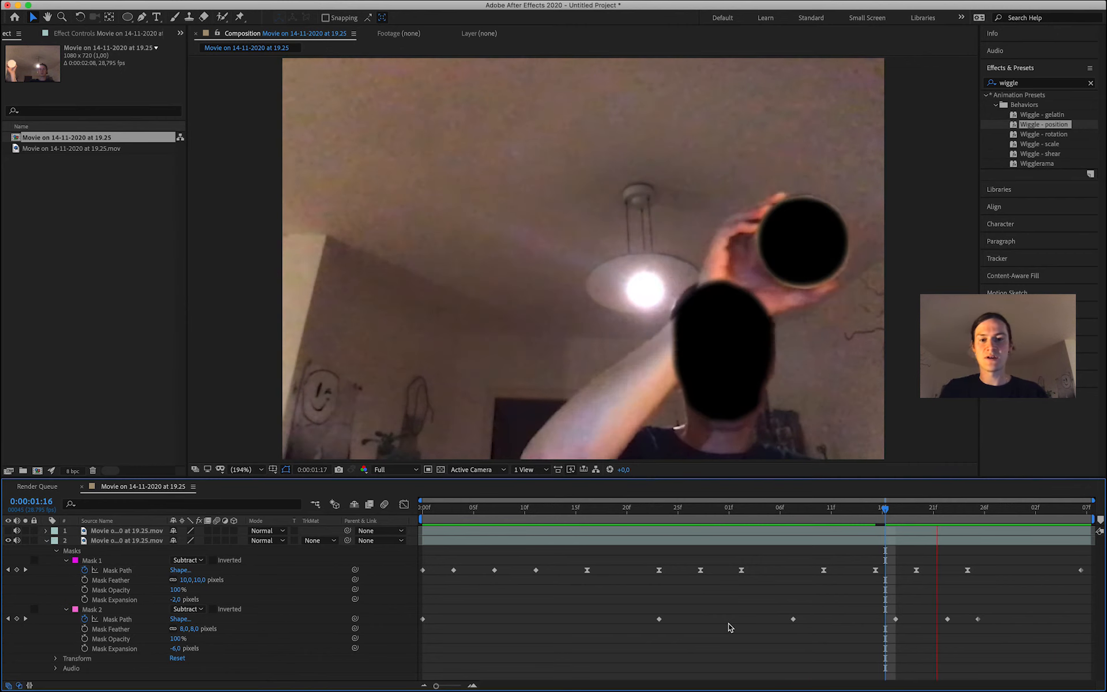
{"action": "key", "text": "space"}
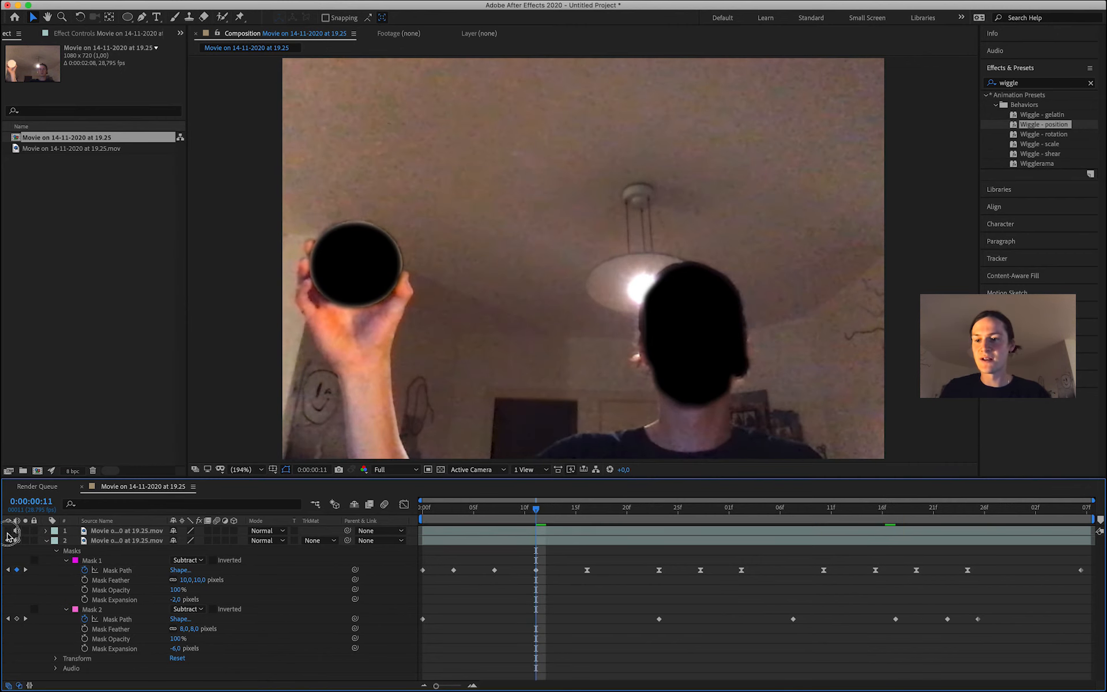
{"action": "left_click", "coordinate": [8, 531]}
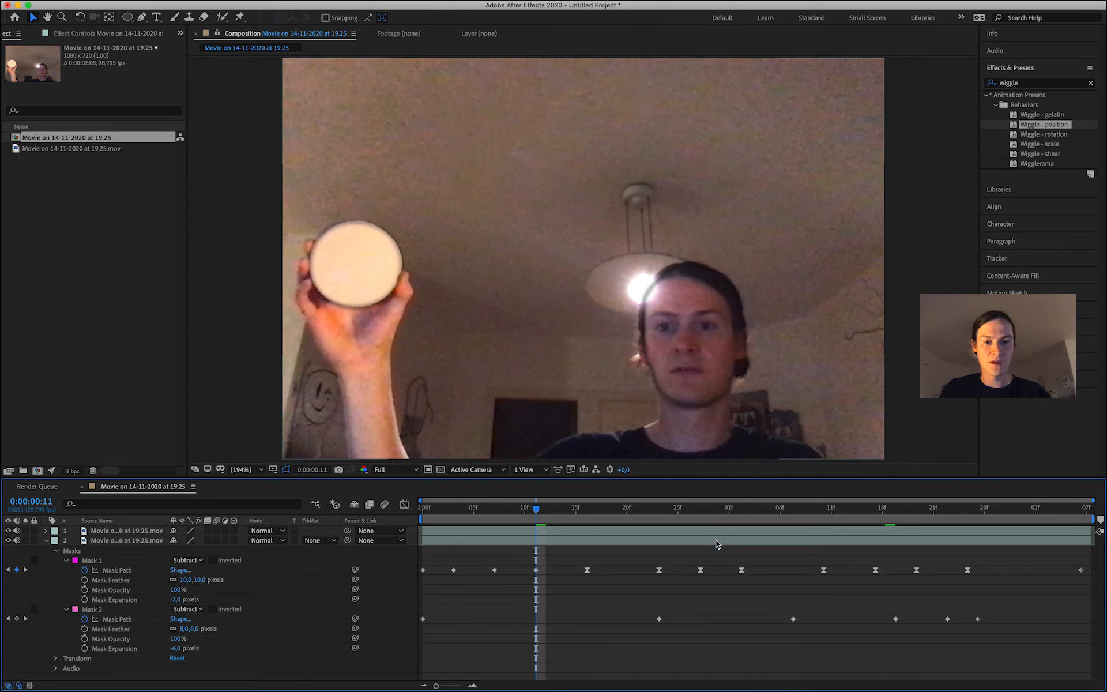
Try shifting the lower movie layer about 9 frames earlier and play back the offset composite from the start.
{"action": "left_click_drag", "start_coordinate": [716, 544], "coordinate": [628, 564]}
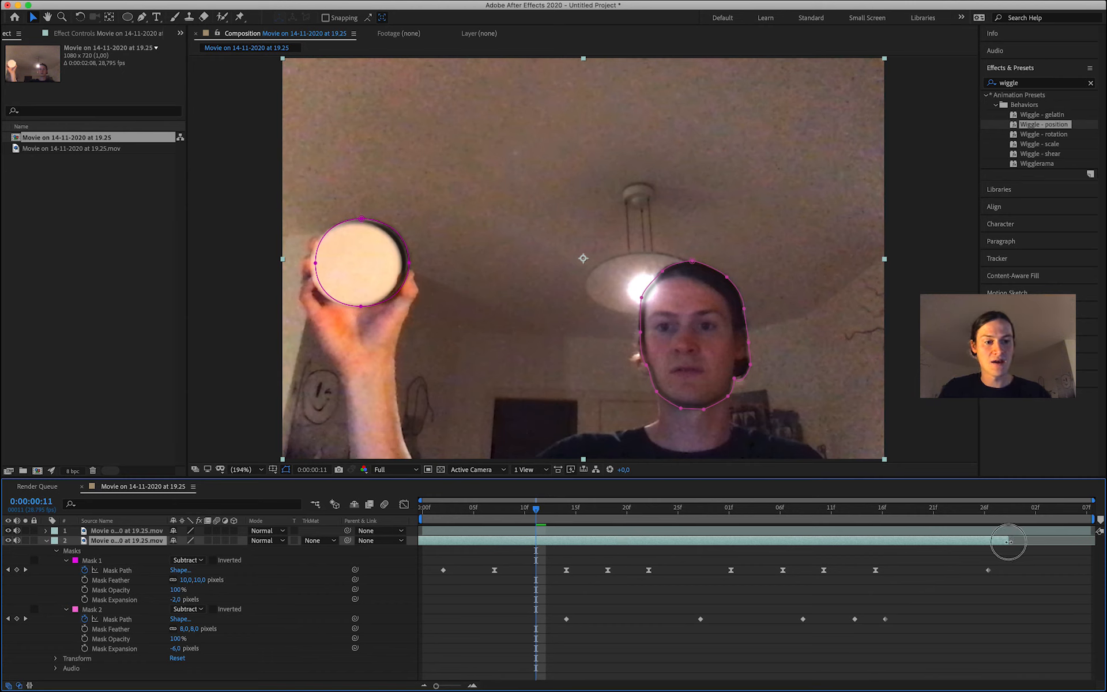
{"action": "left_click_drag", "start_coordinate": [1008, 541], "coordinate": [1098, 542]}
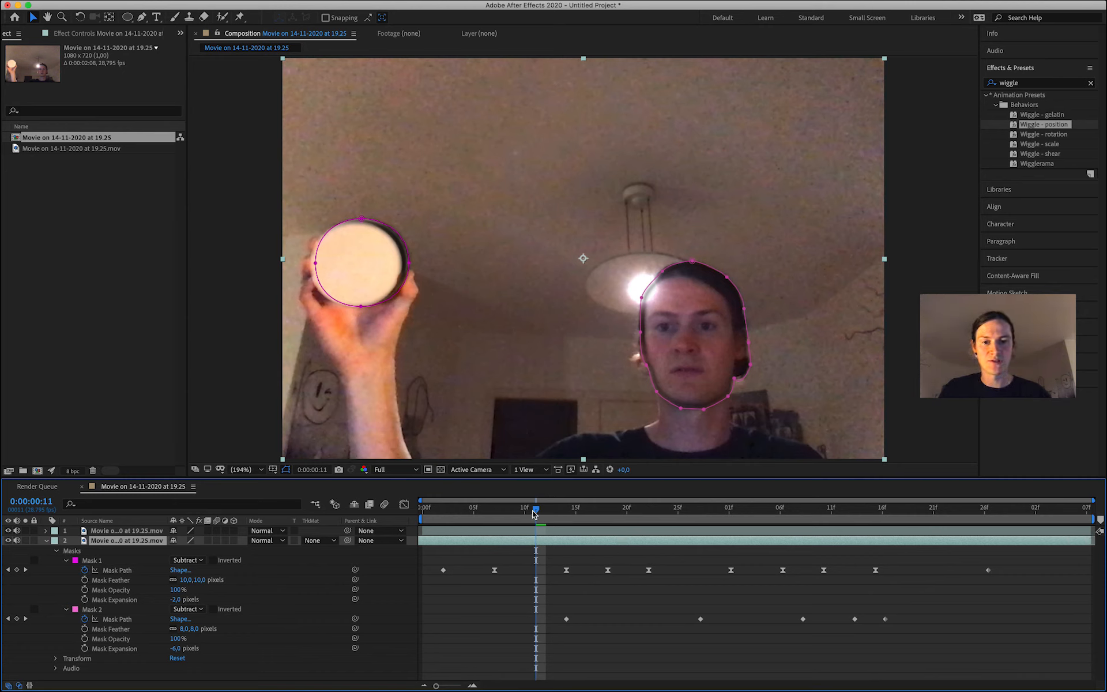
{"action": "left_click_drag", "start_coordinate": [535, 512], "coordinate": [397, 527]}
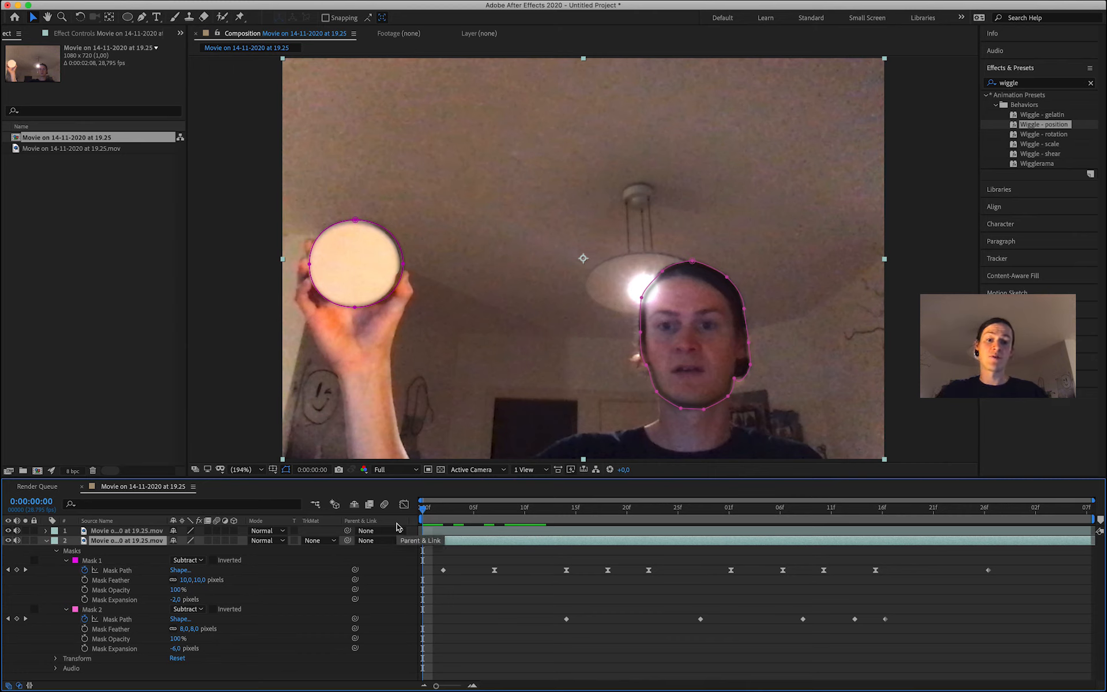
{"action": "key", "text": "space"}
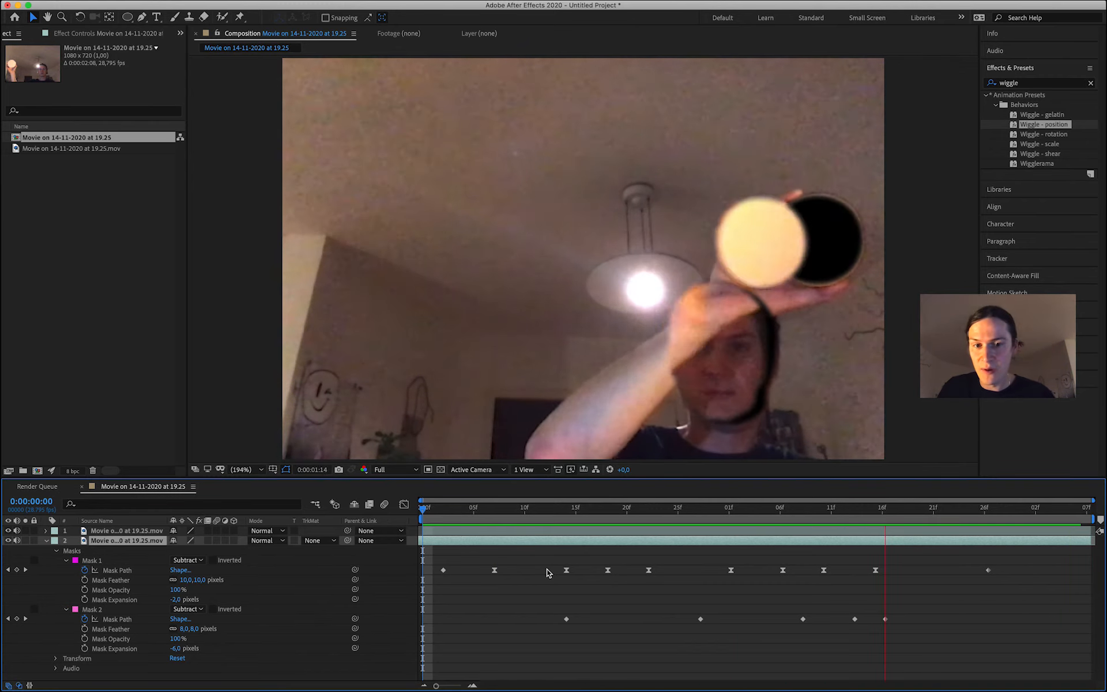
{"action": "key", "text": "space"}
{"action": "left_click_drag", "start_coordinate": [436, 543], "coordinate": [528, 543]}
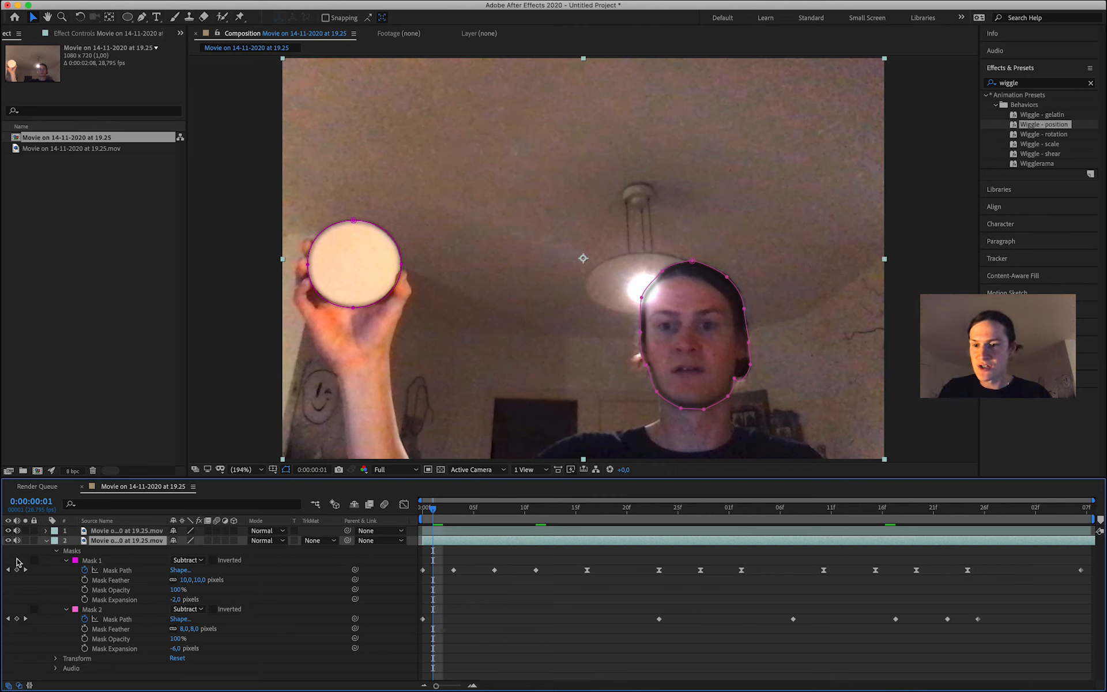
Keyframe the lower layer's opacity from 100% at the start to 0% near 0:00:00:27 and 100% at 0:00:02:06, and play it back.
{"action": "left_click", "coordinate": [56, 550]}
{"action": "left_click", "coordinate": [56, 561]}
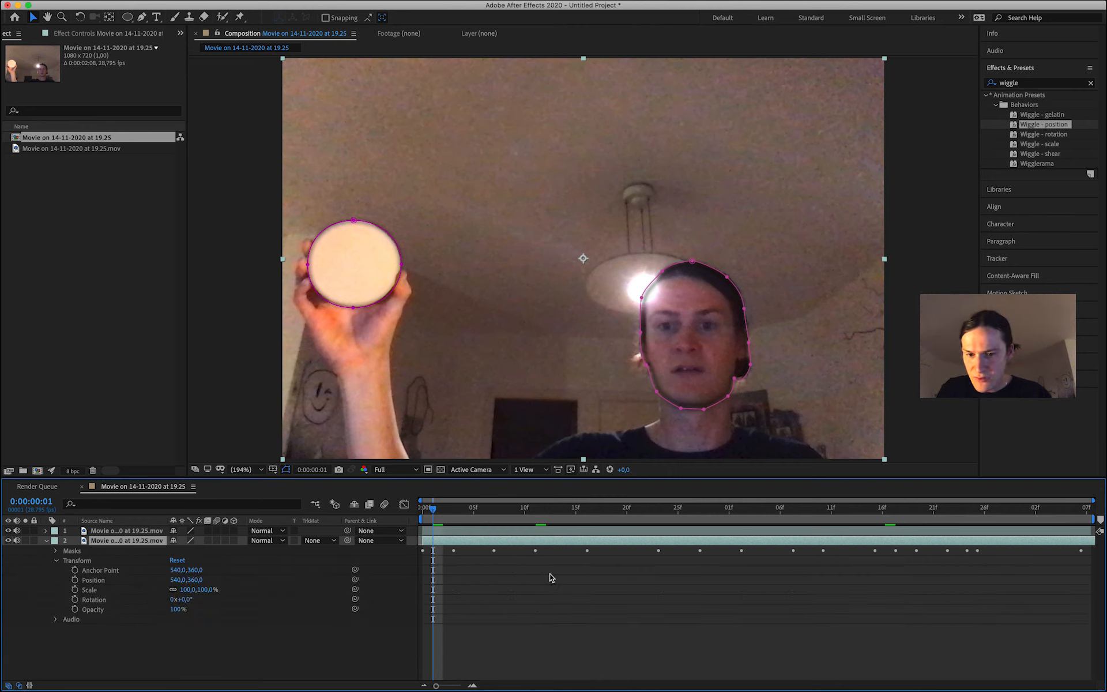
{"action": "left_click", "coordinate": [75, 609]}
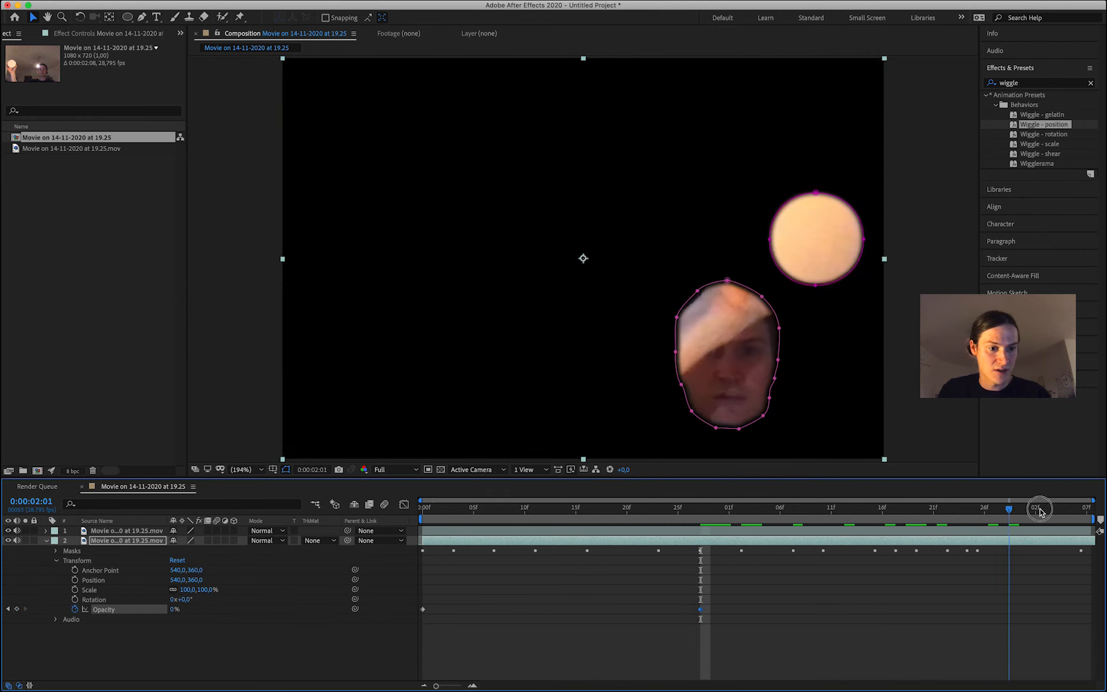
{"action": "left_click_drag", "start_coordinate": [173, 611], "coordinate": [323, 614]}
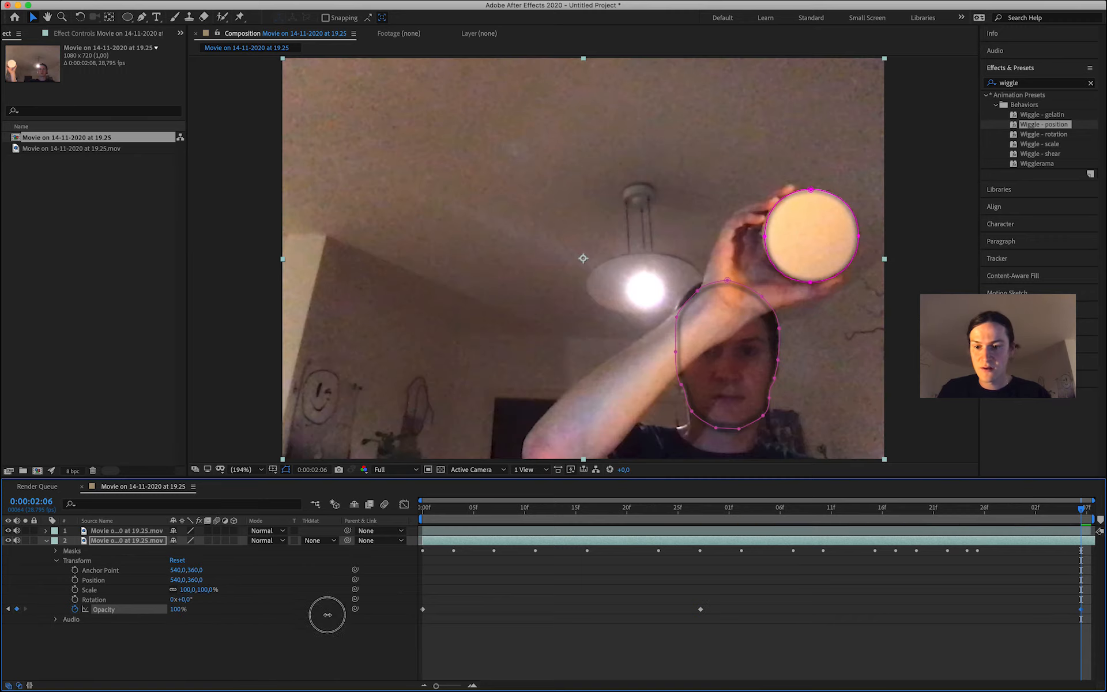
{"action": "key", "text": "space"}
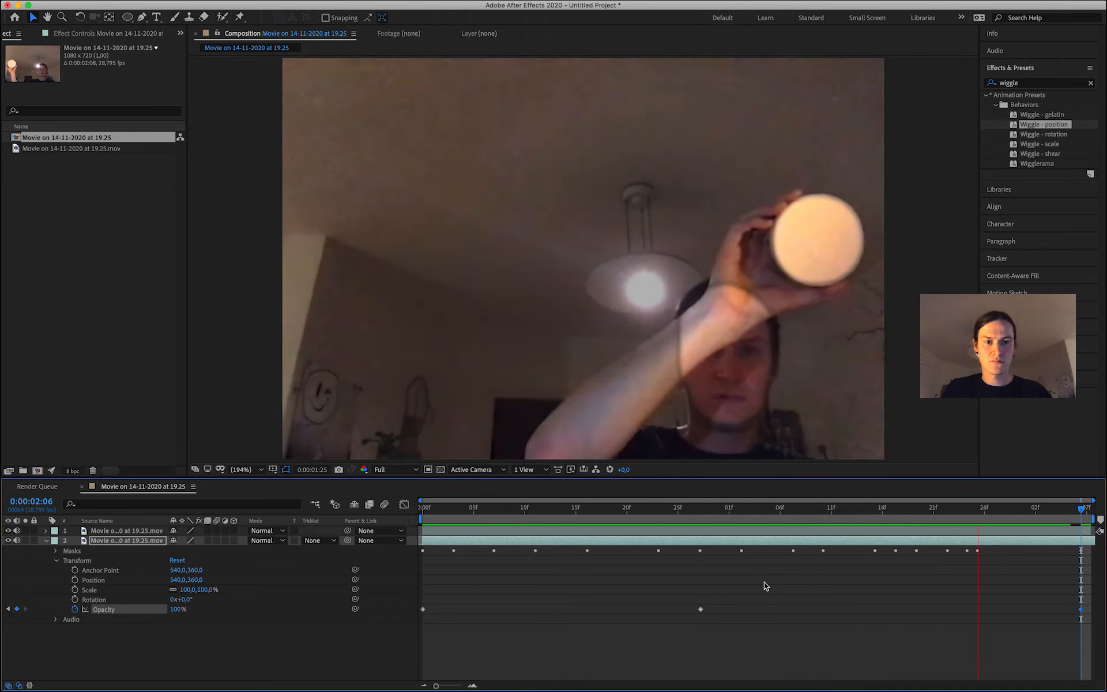
{"action": "key", "text": "space"}
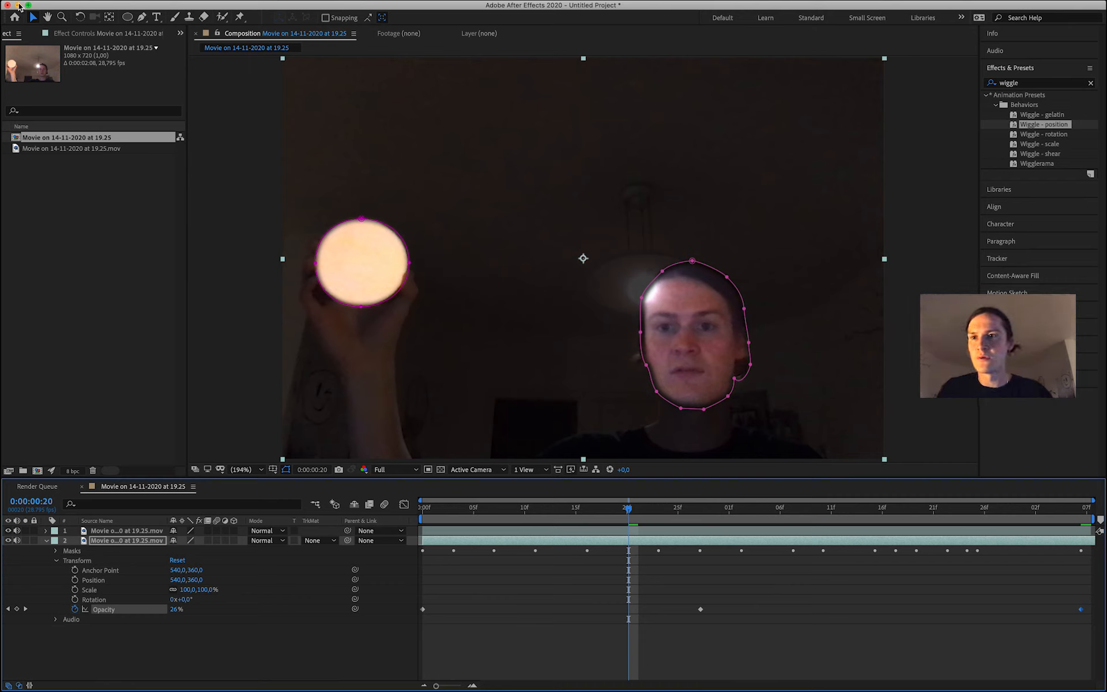
{"action": "left_click", "coordinate": [270, 654]}
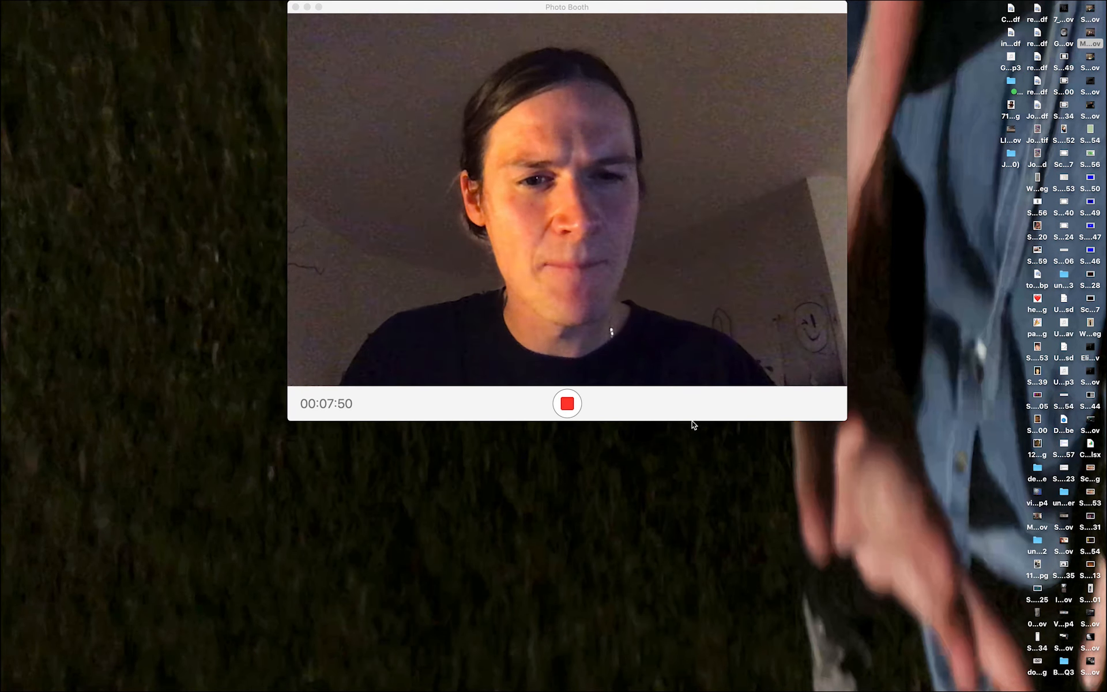
{"action": "left_click_drag", "start_coordinate": [669, 6], "coordinate": [671, 6]}
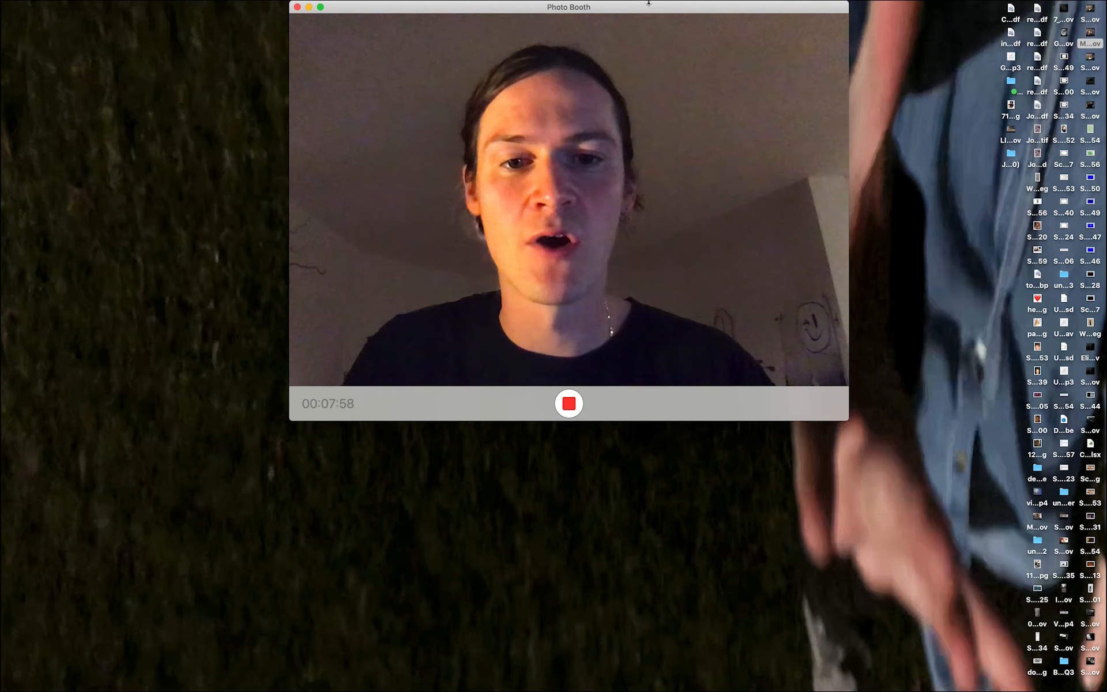
{"action": "mouse_move", "coordinate": [649, 3]}
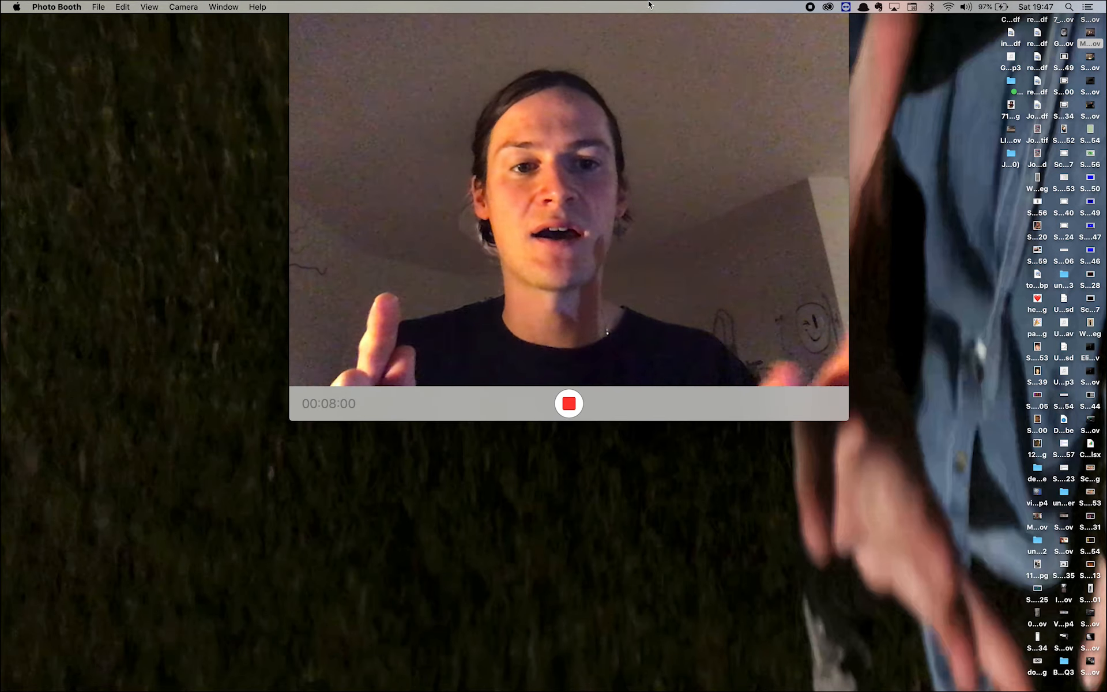